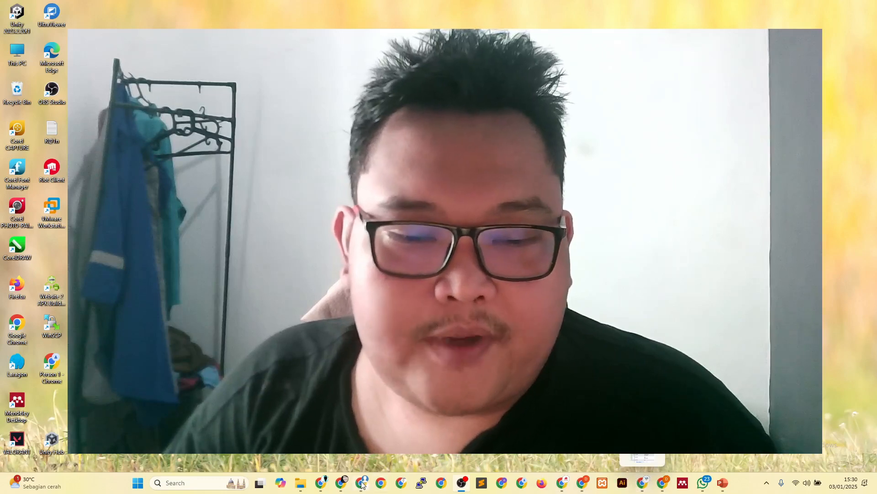
# Step: Apply the last custom margin setting to the blank document: top, bottom and right 3 cm, left 4 cm
pyautogui.moveTo(323, 484)
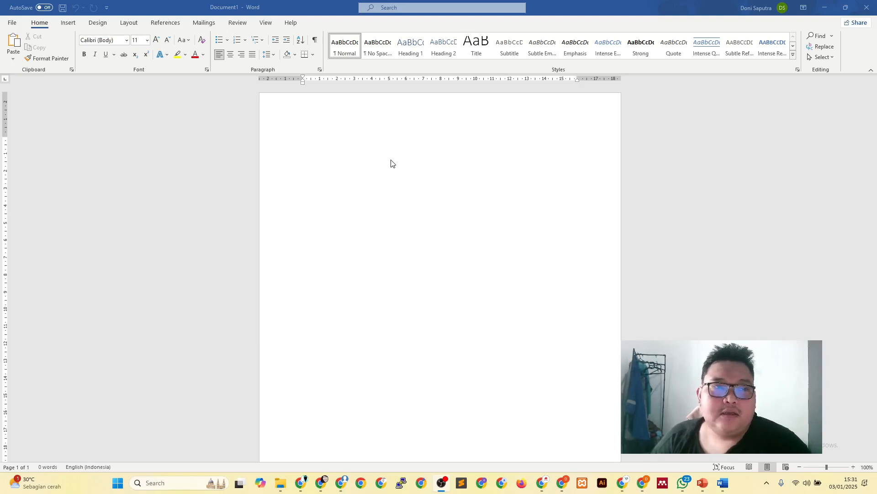
pyautogui.click(129, 24)
pyautogui.click(15, 59)
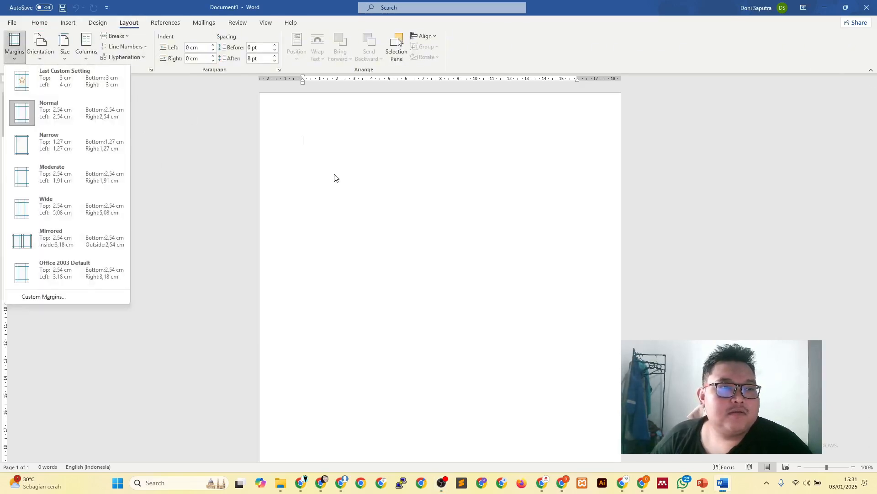
pyautogui.click(52, 89)
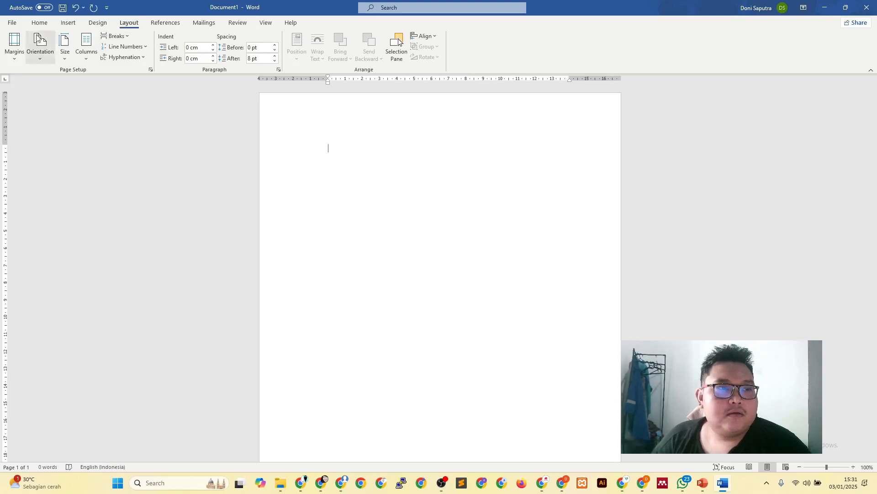
# Step: Open the custom margin settings for the whole document
pyautogui.click(14, 50)
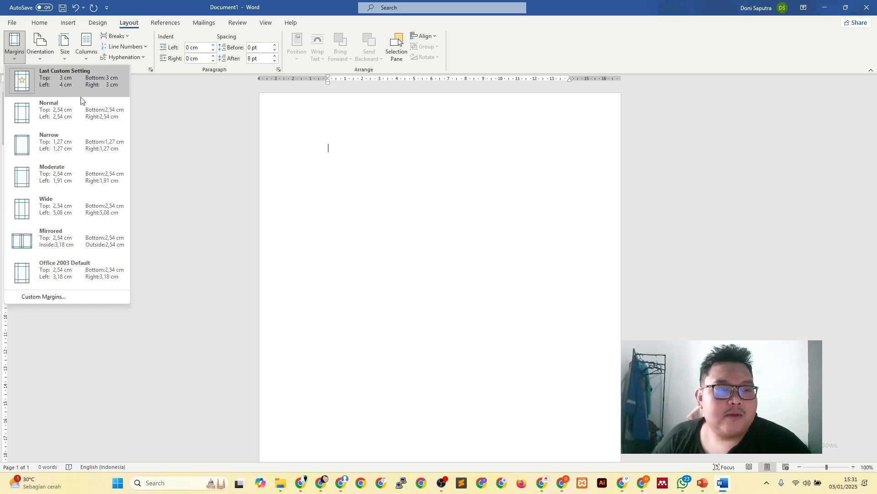
pyautogui.click(47, 299)
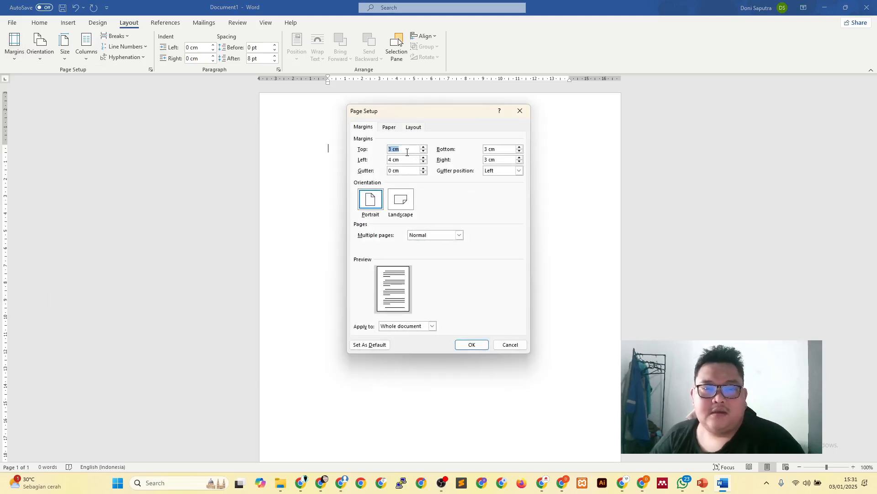
pyautogui.click(391, 150)
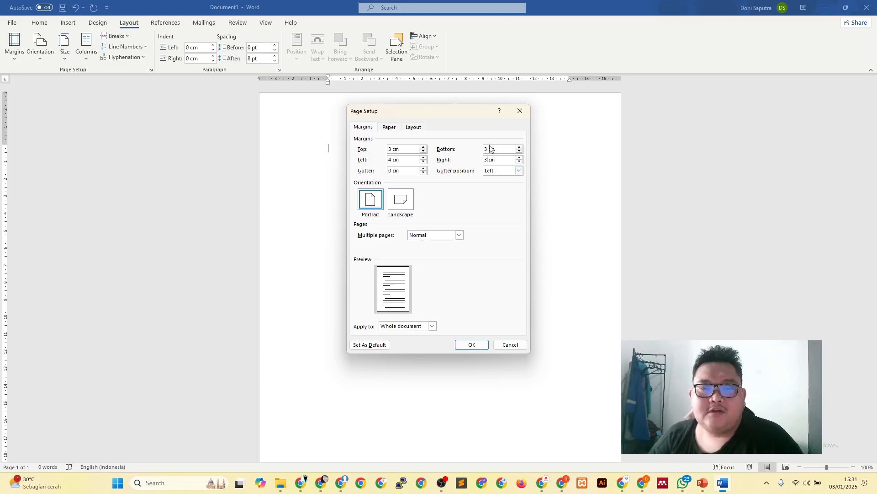
pyautogui.moveTo(488, 159); pyautogui.dragTo(485, 160)
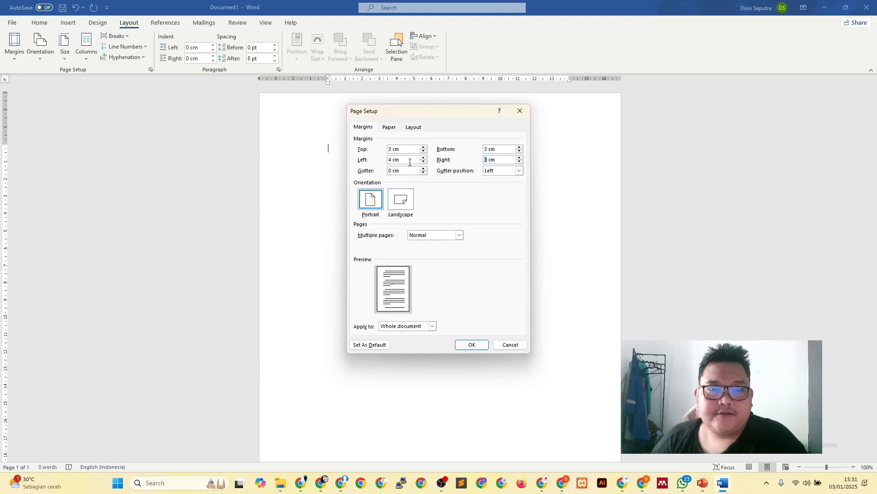
pyautogui.click(487, 150)
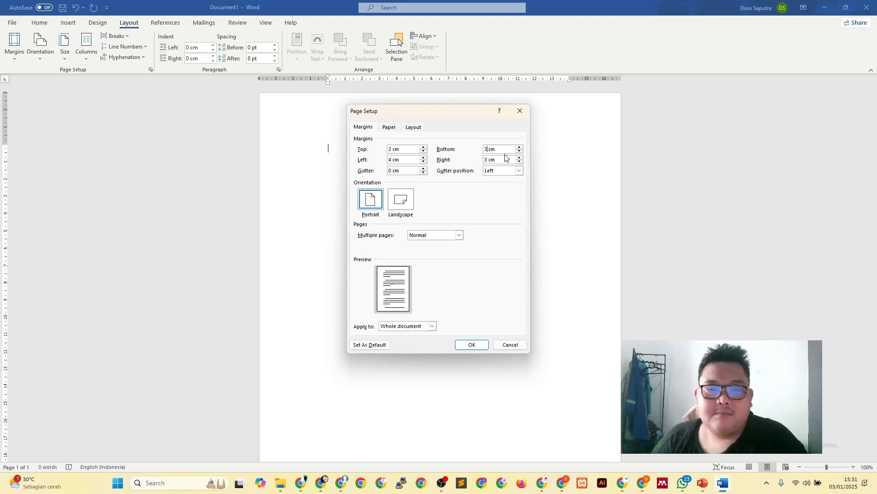
pyautogui.press('BackSpace')
pyautogui.write('2')
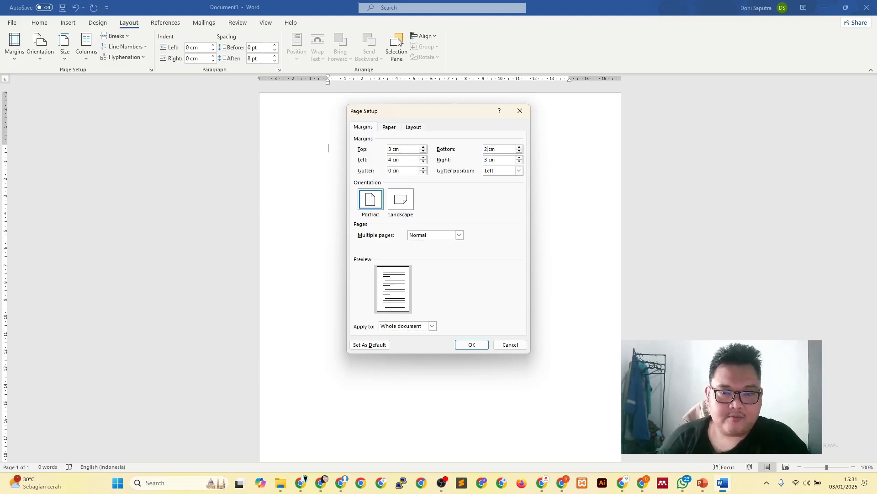
pyautogui.write('.5')
pyautogui.press('Down')
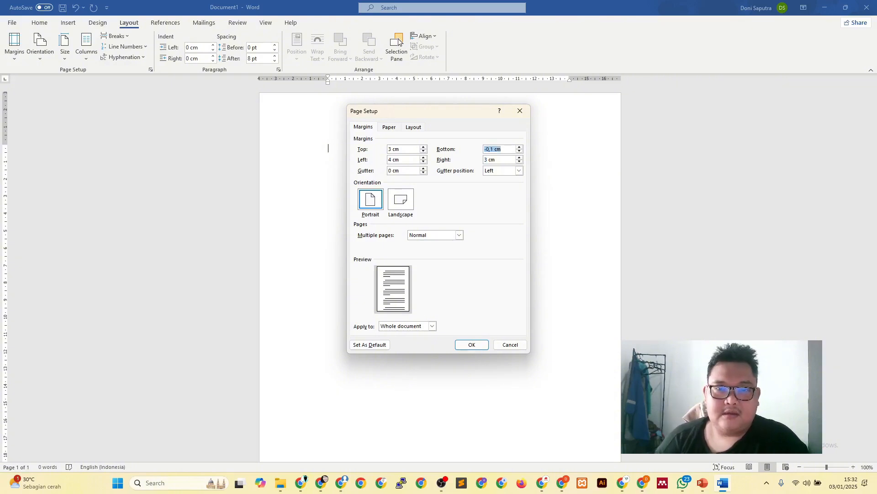
pyautogui.press('Up')
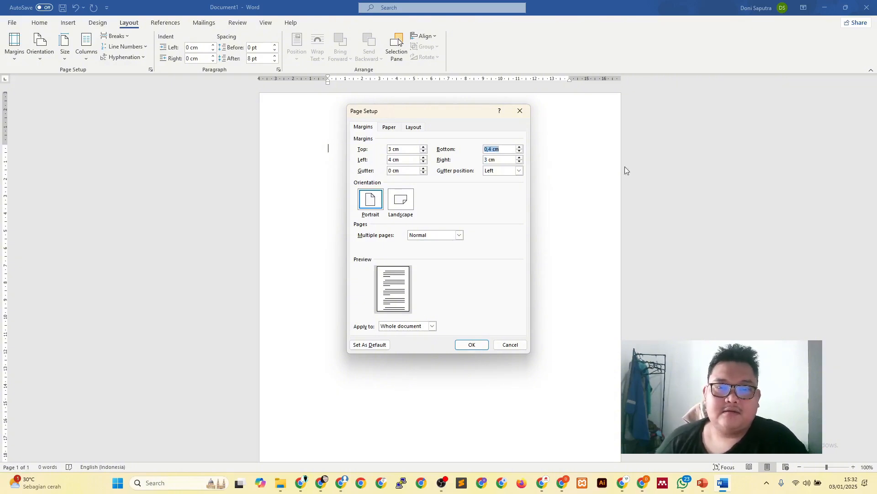
# Step: Set the bottom and right margins to 2,5 cm each, with a decimal comma, and apply the page setup
pyautogui.click(493, 149)
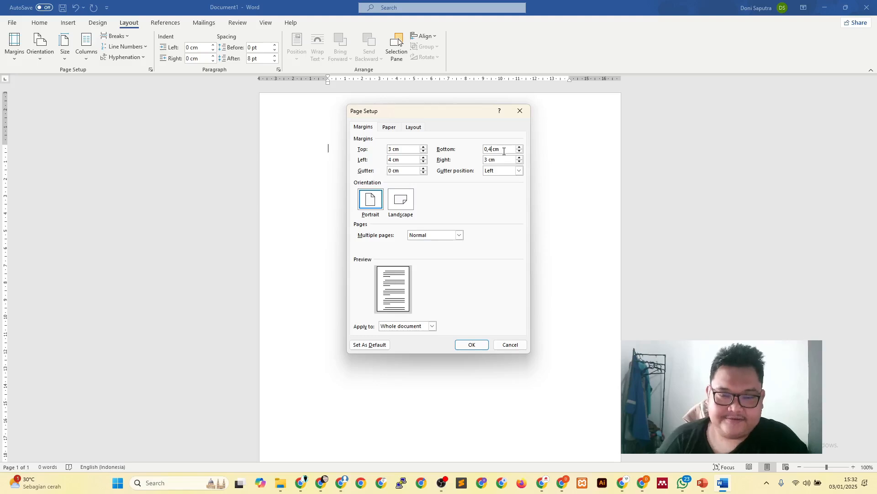
pyautogui.write('2.5')
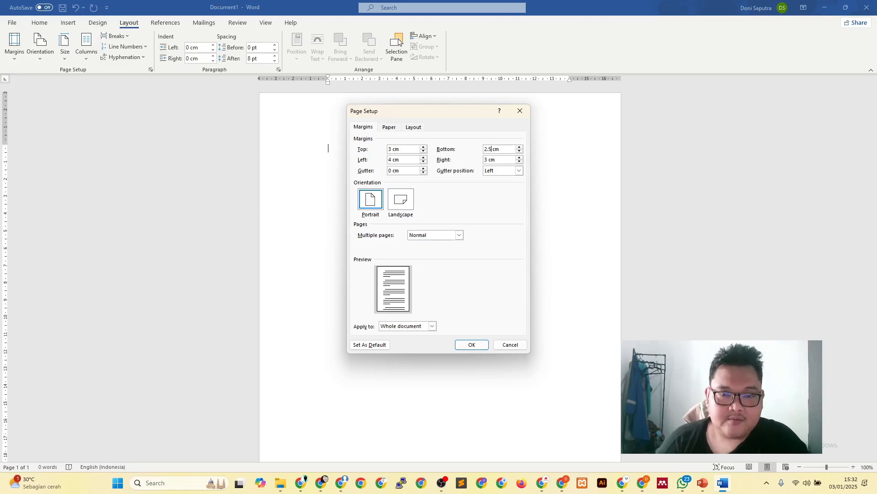
pyautogui.click(488, 160)
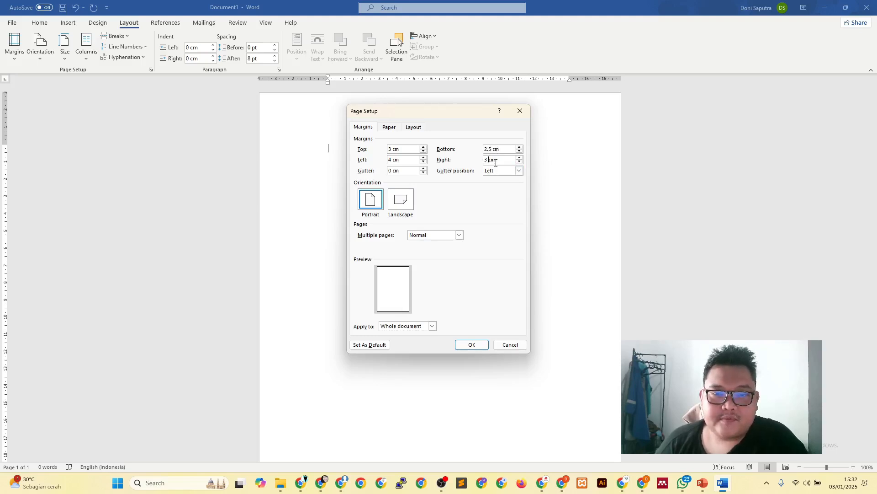
pyautogui.press('BackSpace')
pyautogui.write('2.5')
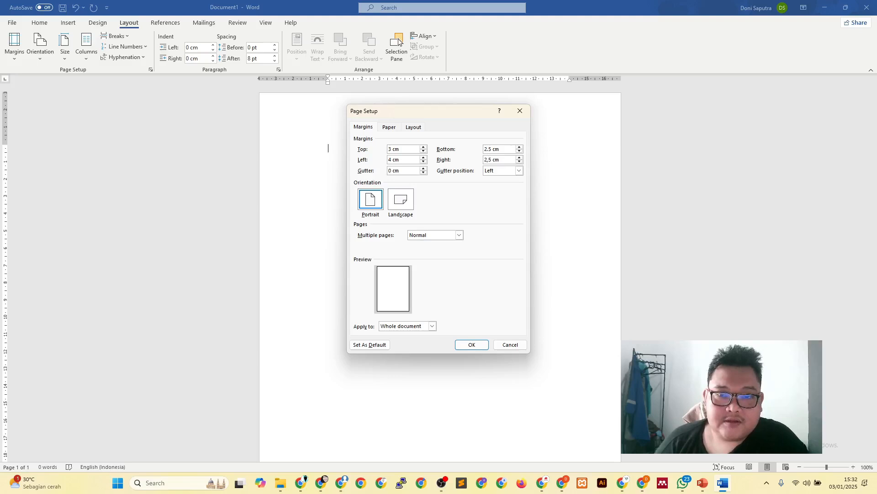
pyautogui.click(489, 149)
pyautogui.press('BackSpace')
pyautogui.write(',')
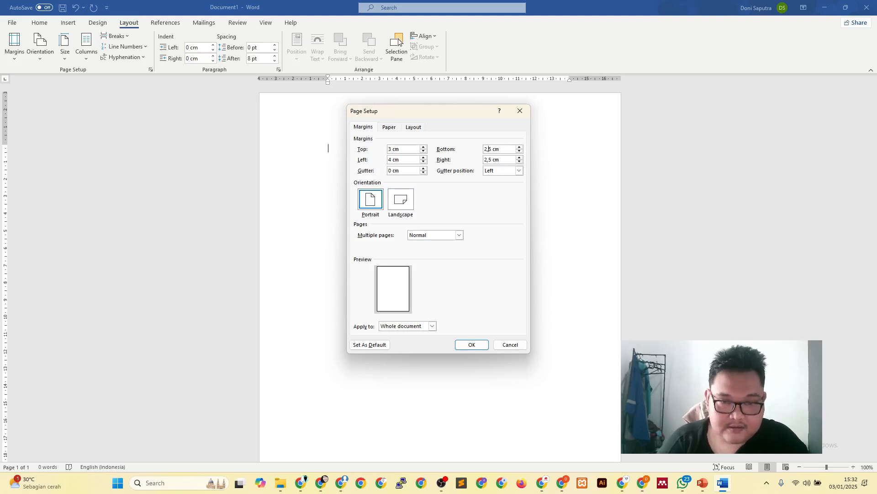
pyautogui.click(473, 345)
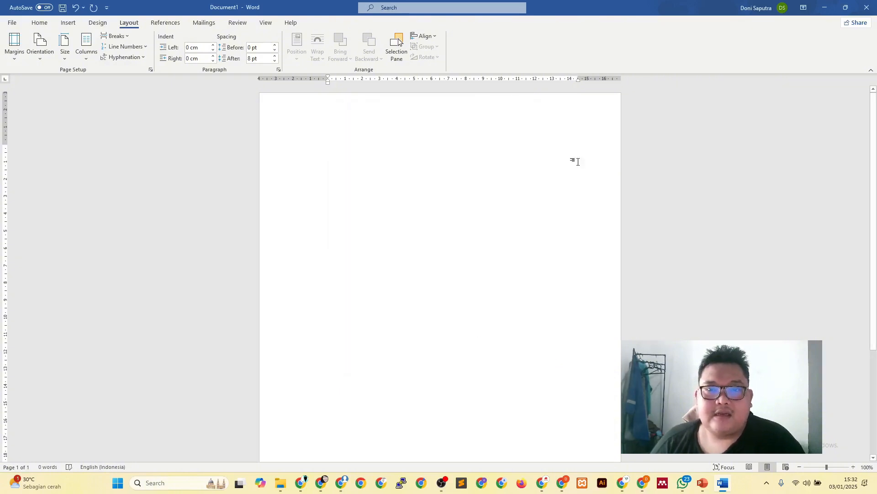
# Step: Write the first part of the title on the first line: "Sitem Infromasi Penjualan Online Pada Bengkel"
pyautogui.scroll(-5, 523, 276)
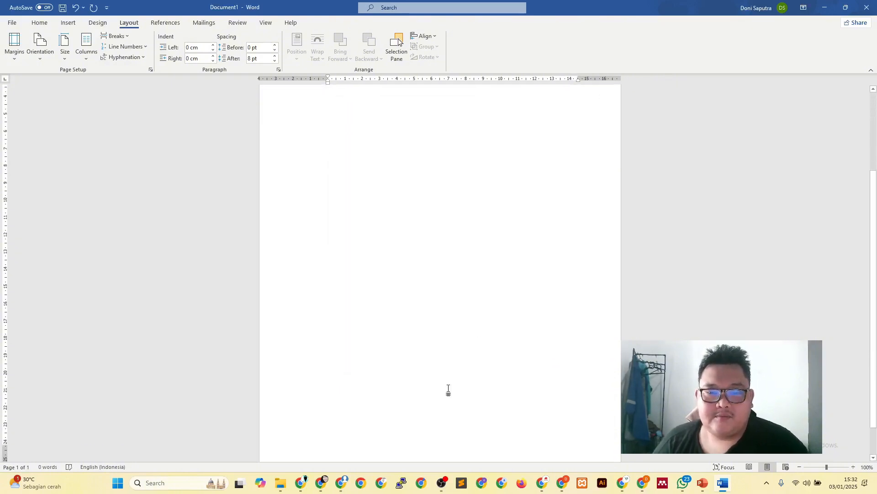
pyautogui.scroll(5, 436, 212)
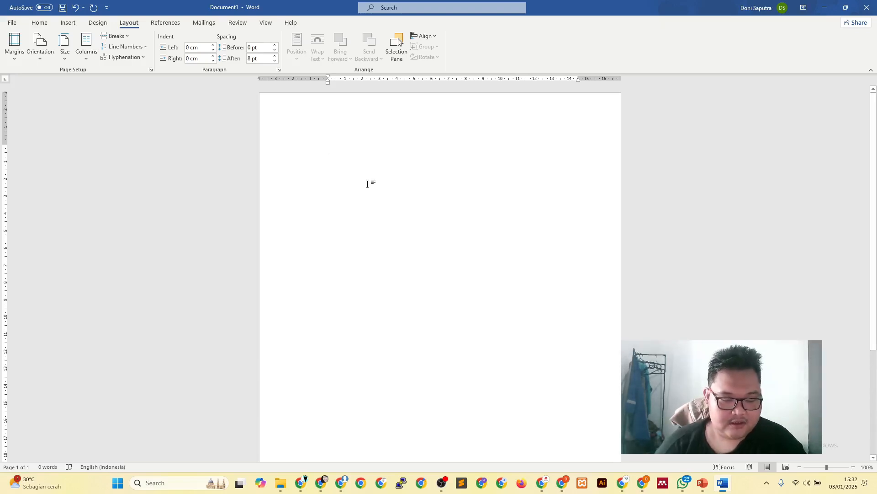
pyautogui.write('s')
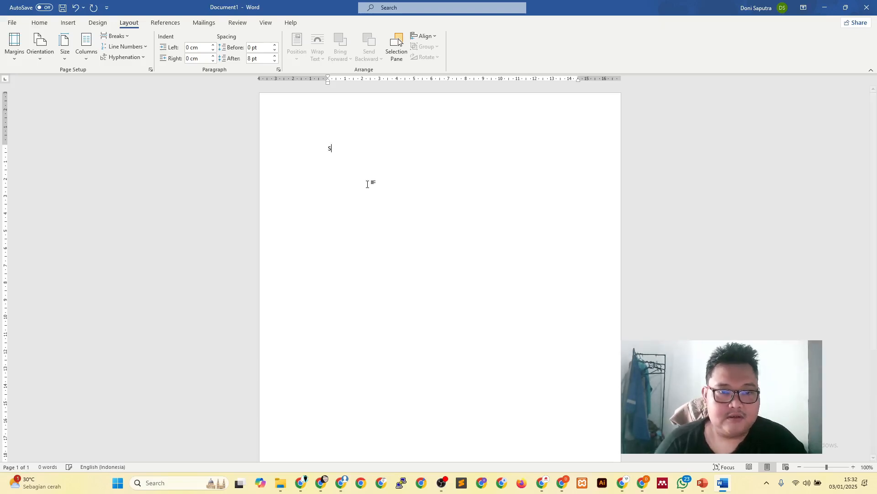
pyautogui.write('item Infromasi')
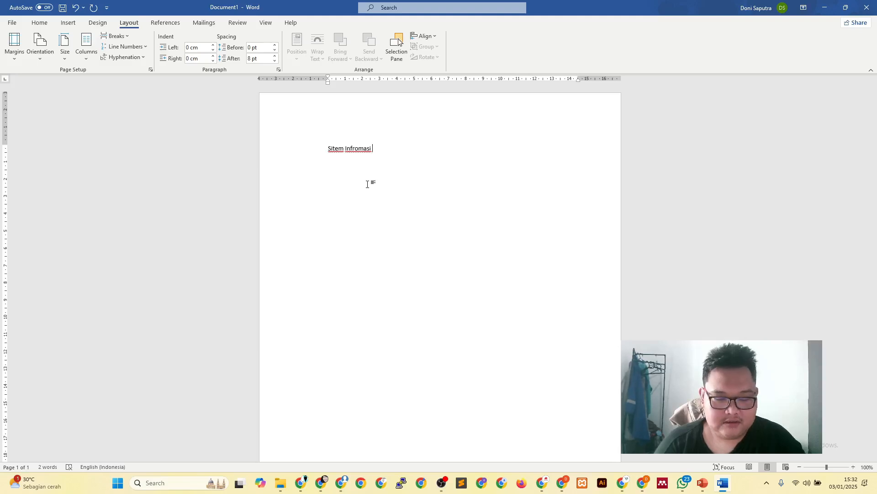
pyautogui.write('Penj')
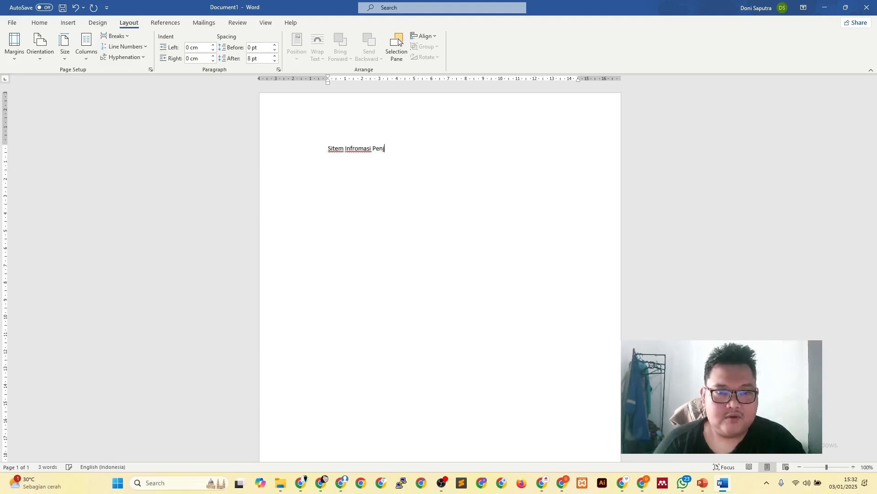
pyautogui.write('ualan On')
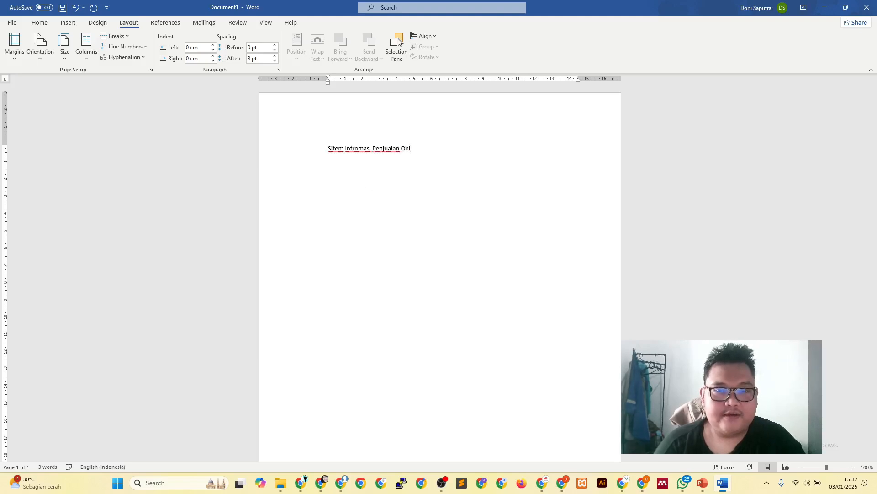
pyautogui.write('line pada')
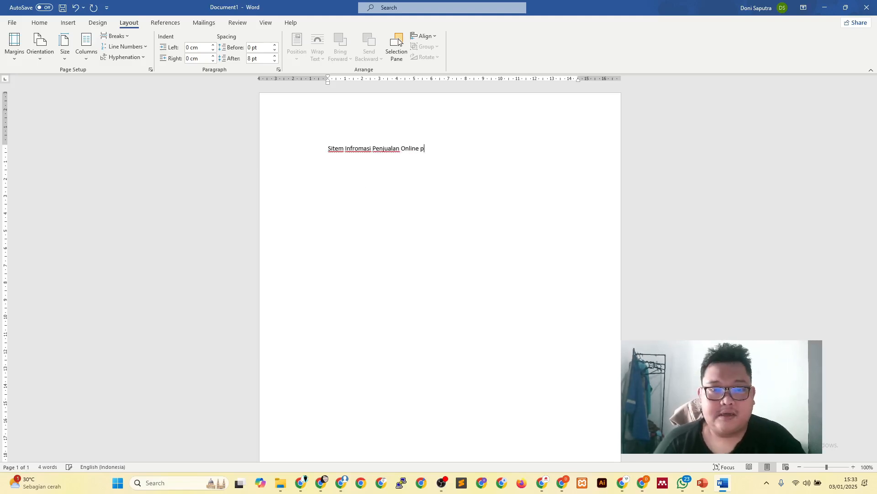
pyautogui.press('BackSpace')
pyautogui.press('BackSpace')
pyautogui.press('BackSpace')
pyautogui.press('BackSpace')
pyautogui.write('Pada Bengkel')
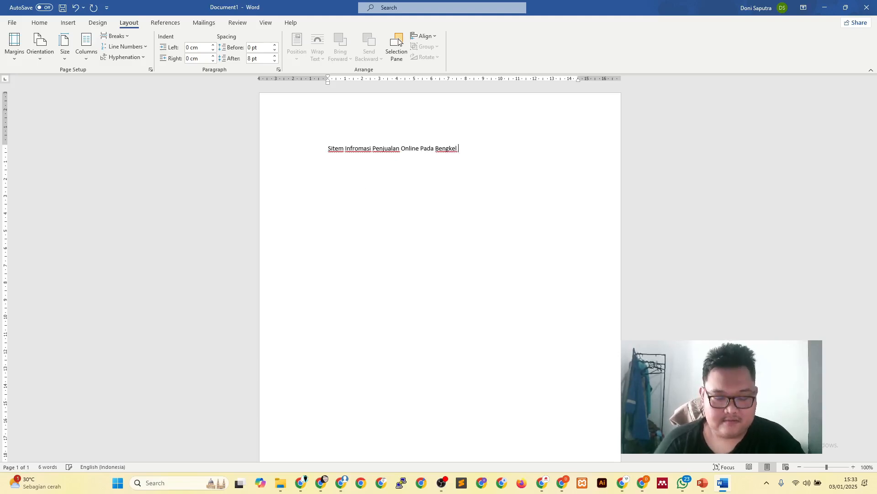
# Step: Complete the title line with "Ariyanto Berbasis Website"
pyautogui.write(' Ariyant')
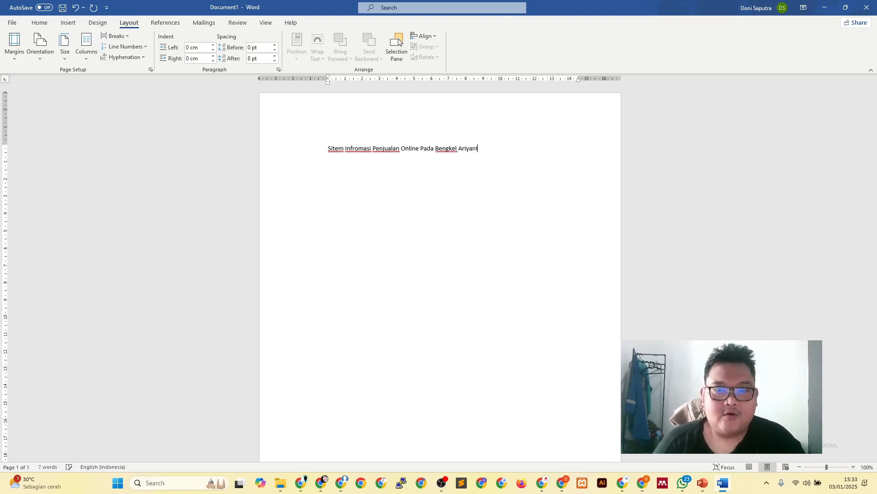
pyautogui.write('o ')
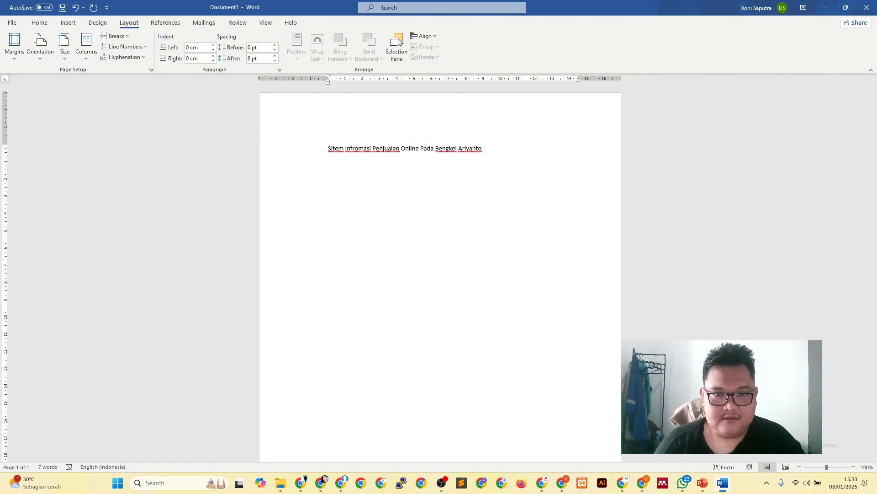
pyautogui.write('be')
pyautogui.press('BackSpace')
pyautogui.press('BackSpace')
pyautogui.write('Berbasis')
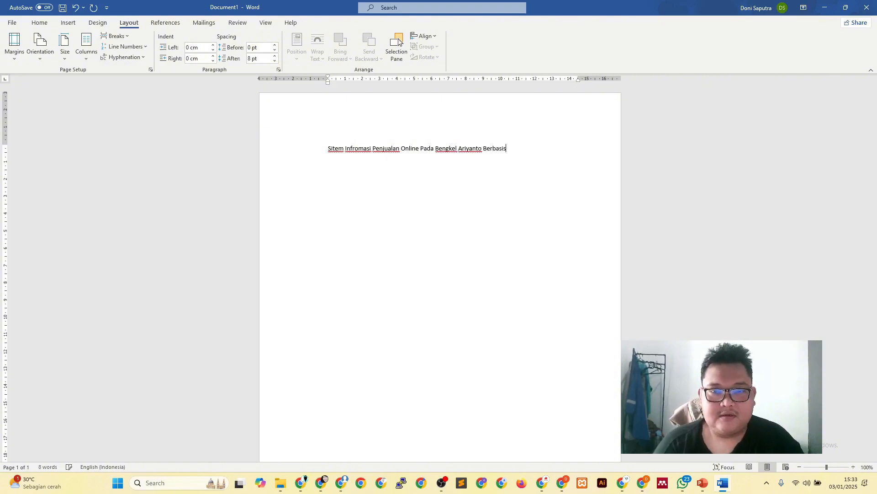
pyautogui.write(' Website')
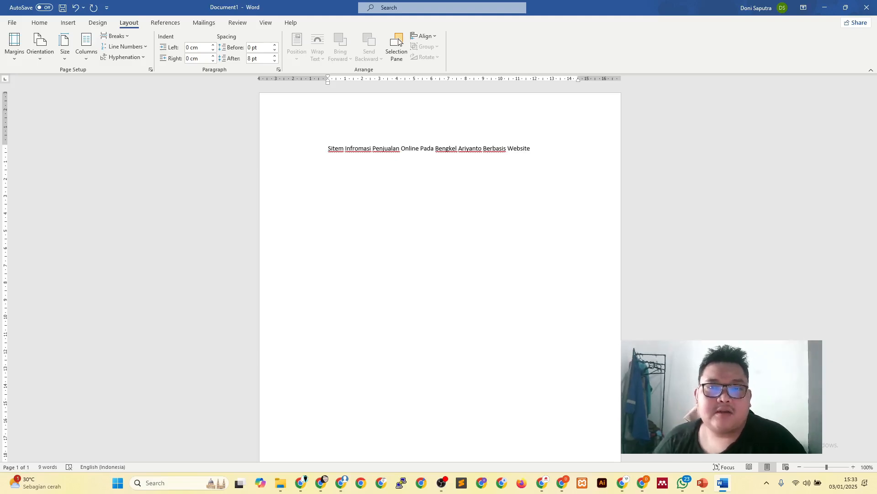
# Step: Format the whole title line in Times New Roman at size 14
pyautogui.moveTo(327, 148); pyautogui.dragTo(460, 166)
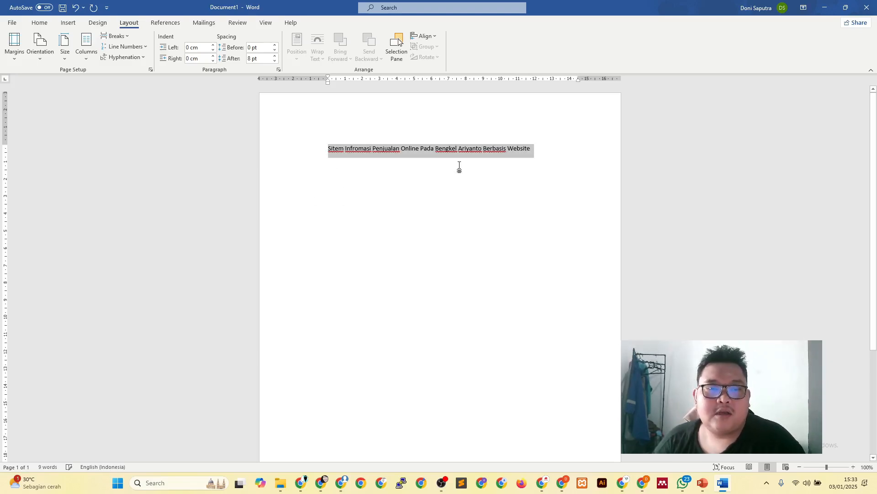
pyautogui.click(39, 22)
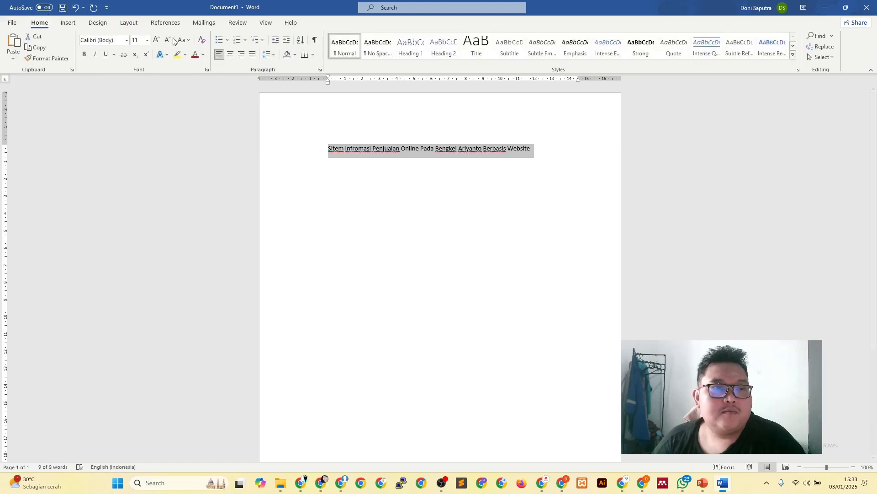
pyautogui.click(127, 41)
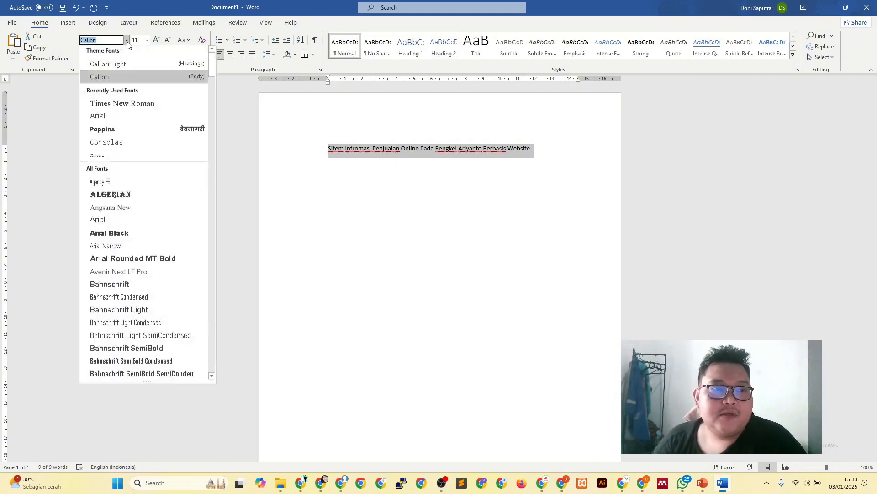
pyautogui.click(124, 105)
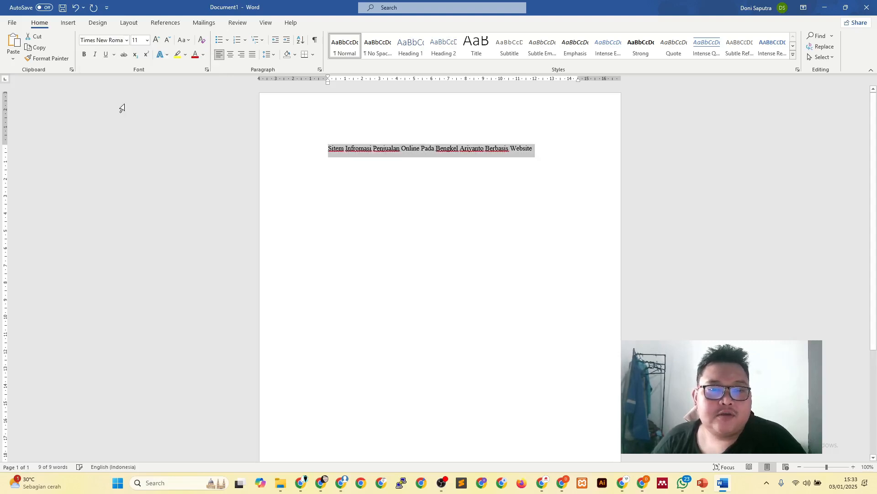
pyautogui.click(146, 40)
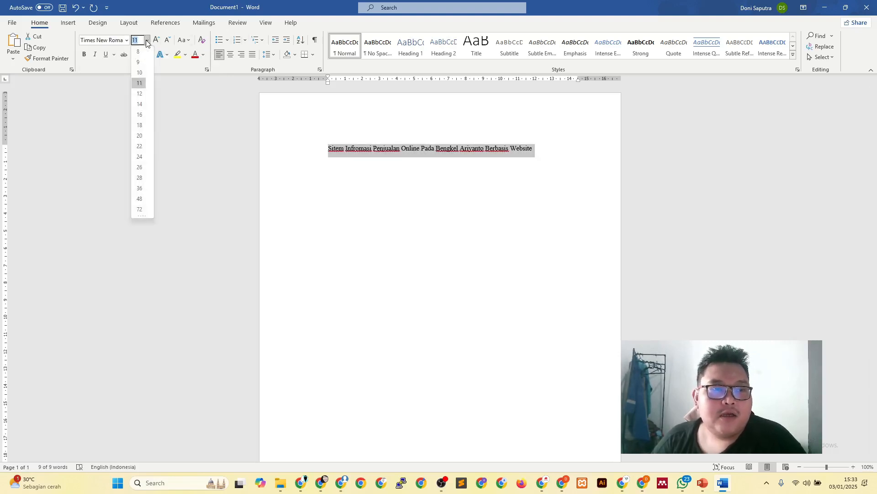
pyautogui.click(140, 104)
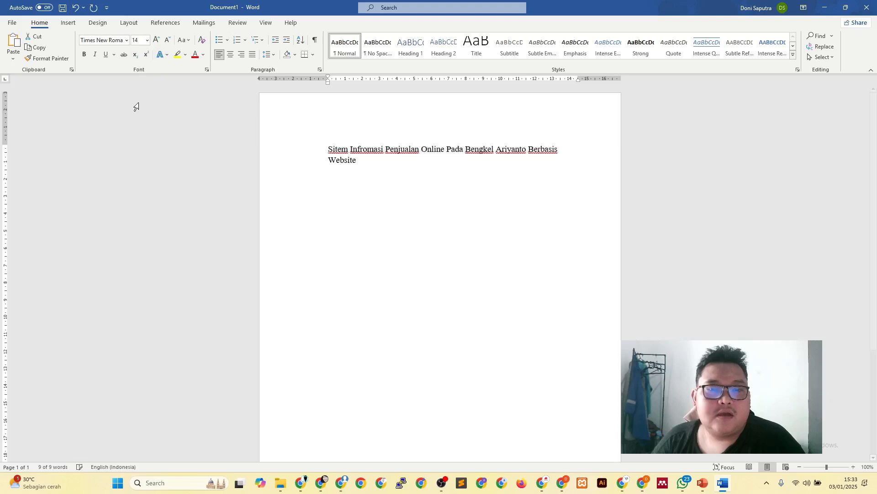
# Step: Centre the whole title and make it bold
pyautogui.hotkey('ctrl', 'e')
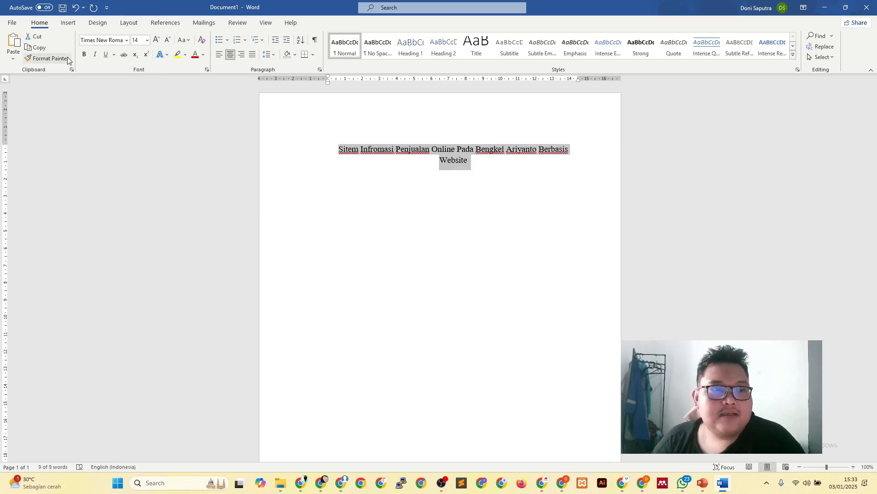
pyautogui.click(84, 54)
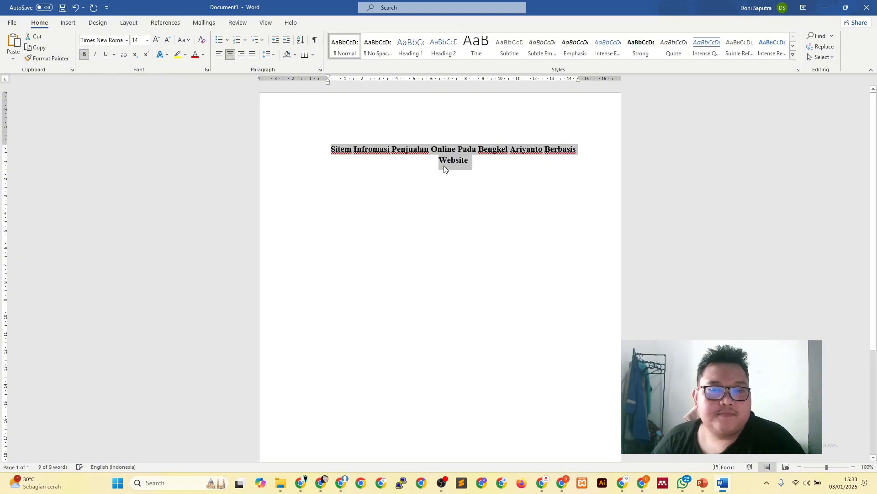
pyautogui.click(484, 168)
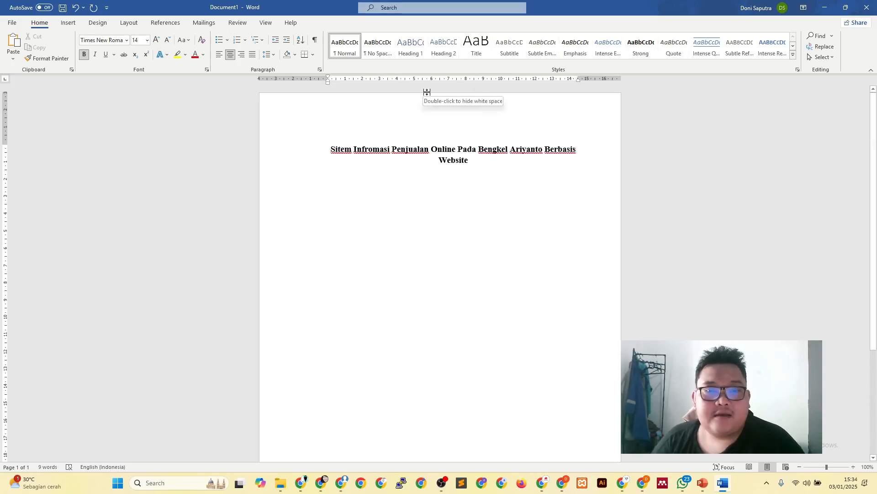
# Step: Apply the Heading 1 style to the title and change that style's font to Times New Roman
pyautogui.click(411, 48)
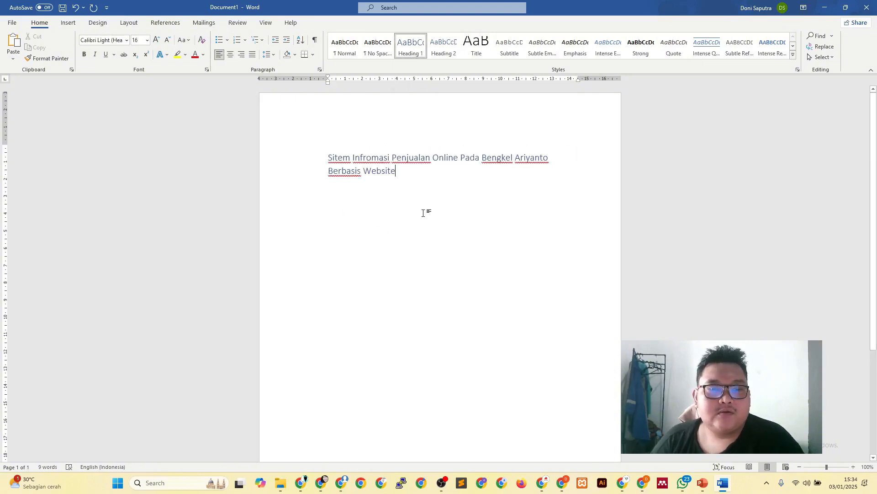
pyautogui.click(798, 70)
pyautogui.moveTo(868, 132)
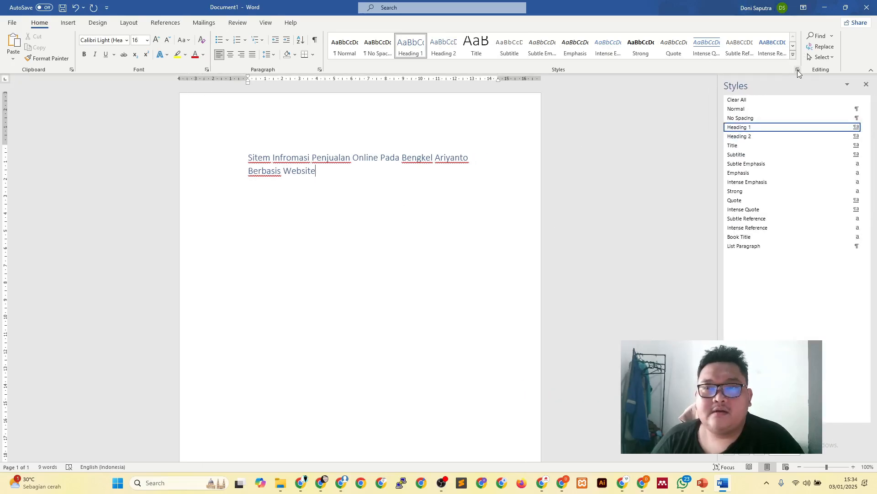
pyautogui.click(867, 132)
pyautogui.click(798, 154)
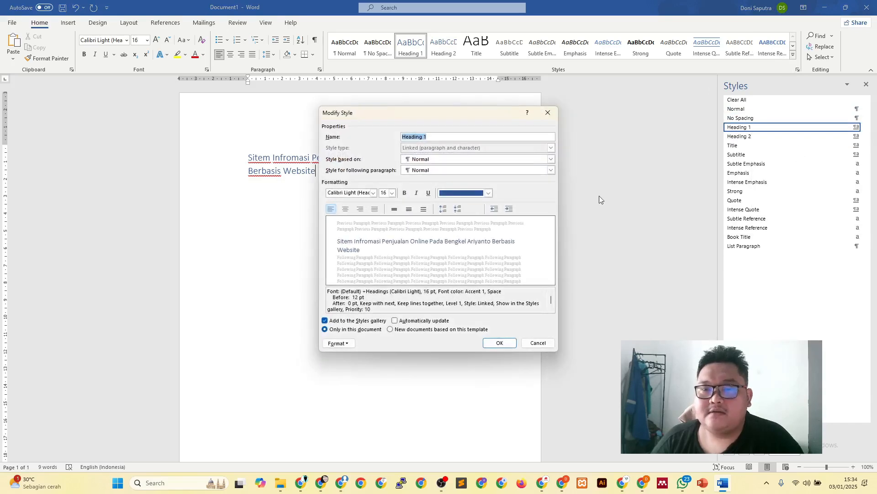
pyautogui.moveTo(447, 114); pyautogui.dragTo(543, 120)
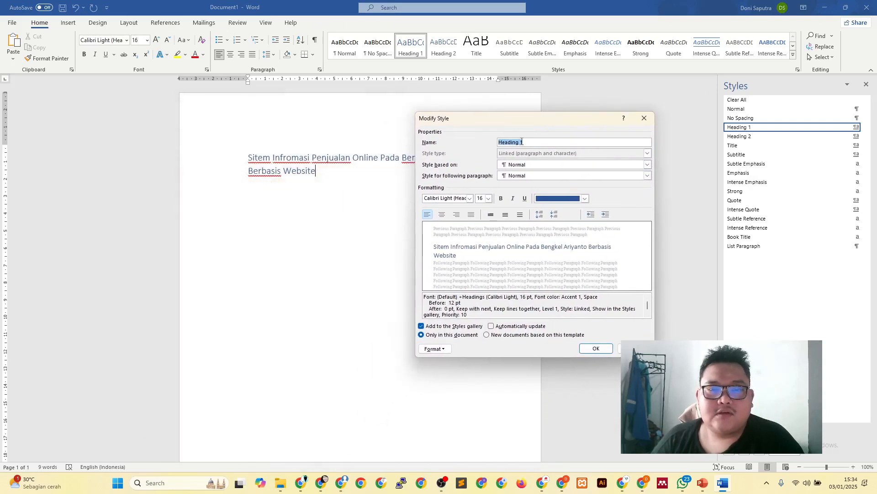
pyautogui.click(469, 199)
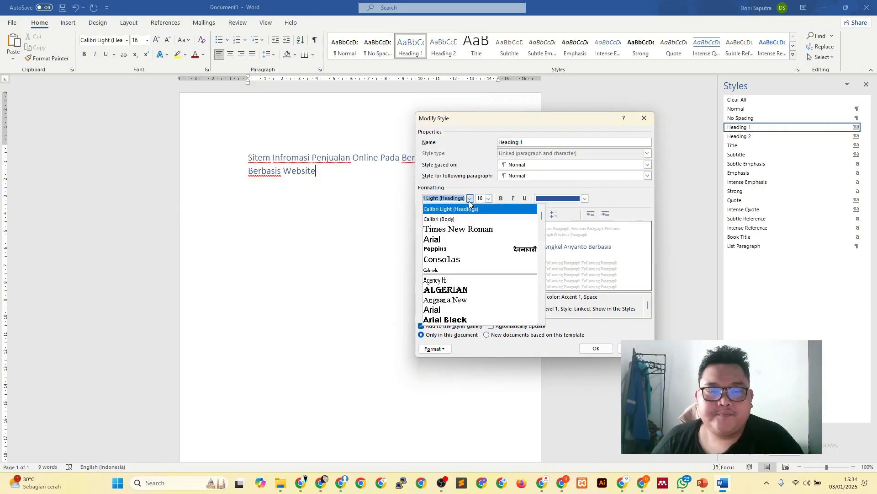
pyautogui.click(473, 230)
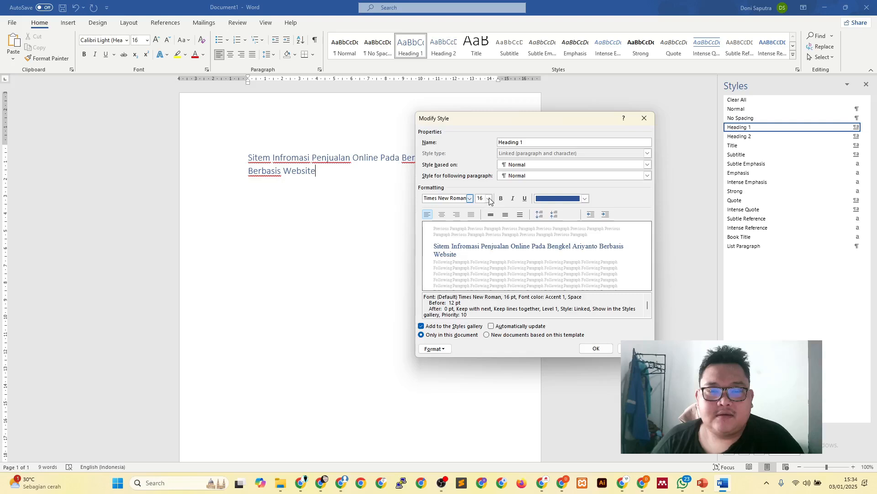
# Step: Set the Heading 1 style to size 14, bold, with Automatic font colour, and apply the modified style
pyautogui.click(489, 200)
pyautogui.click(485, 238)
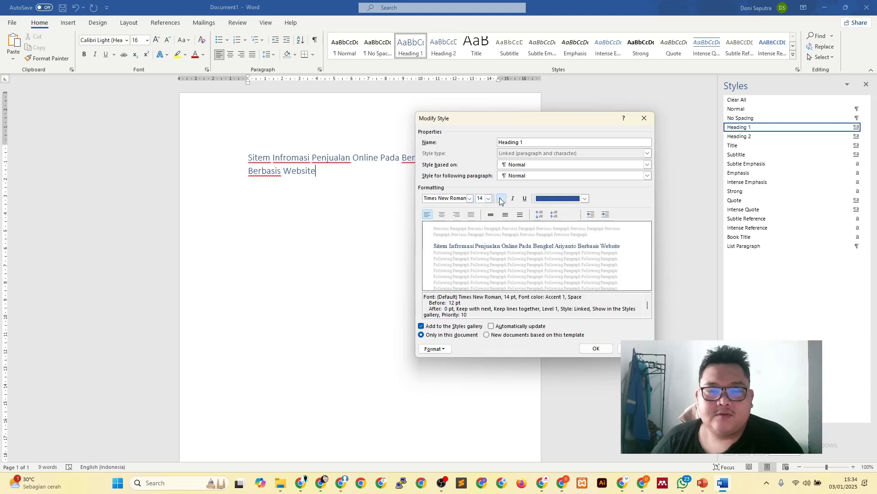
pyautogui.click(501, 198)
pyautogui.click(586, 199)
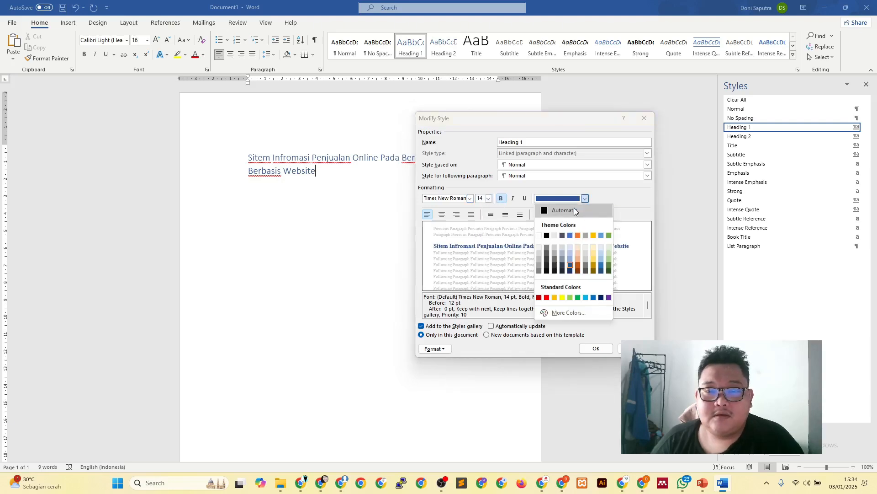
pyautogui.click(575, 211)
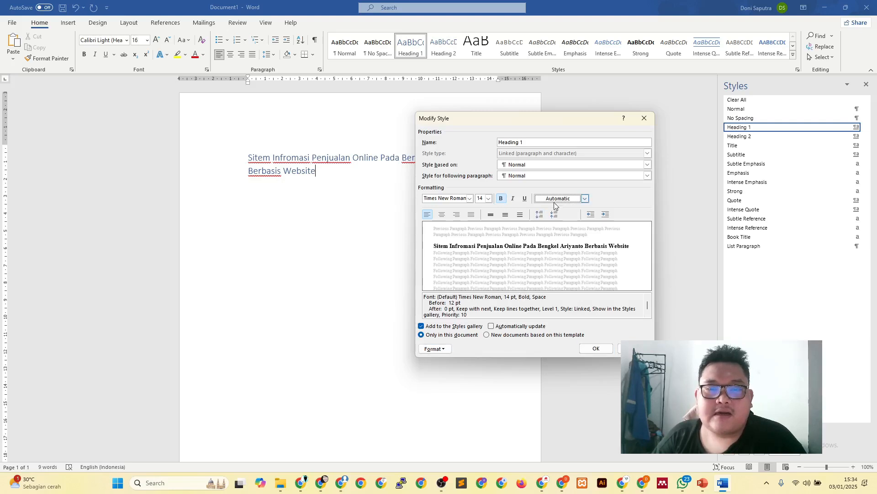
pyautogui.click(597, 349)
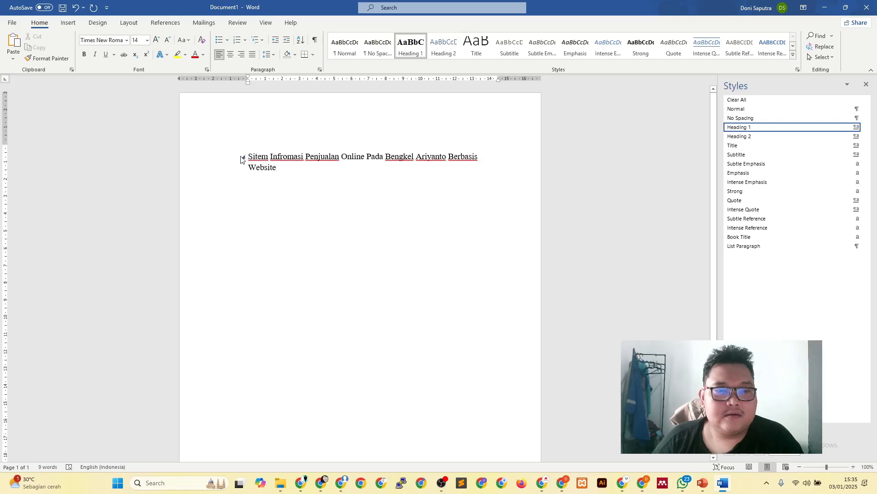
# Step: Centre the Heading 1 title paragraph again and make its text bold
pyautogui.tripleClick(279, 166)
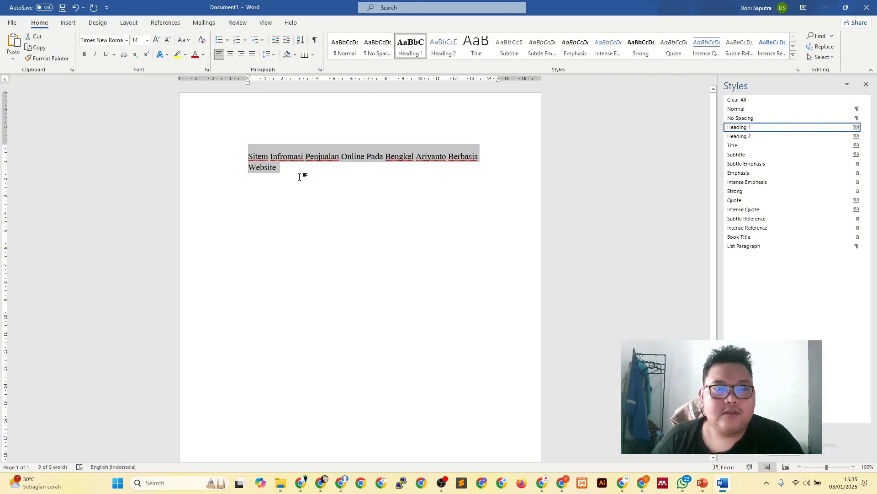
pyautogui.hotkey('ctrl', 'e')
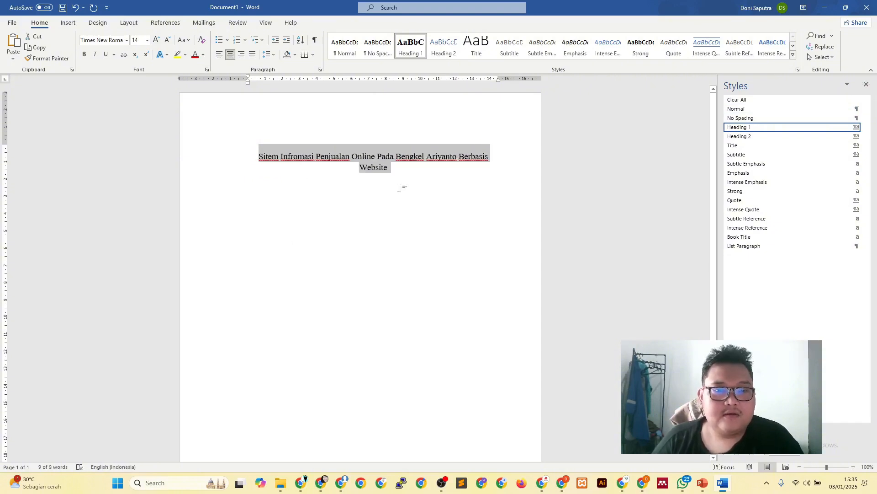
pyautogui.click(83, 56)
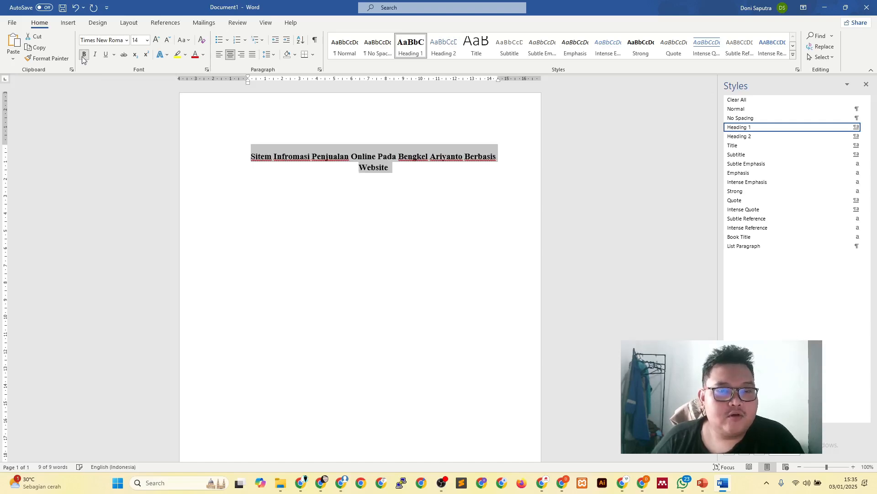
pyautogui.click(865, 127)
pyautogui.click(763, 151)
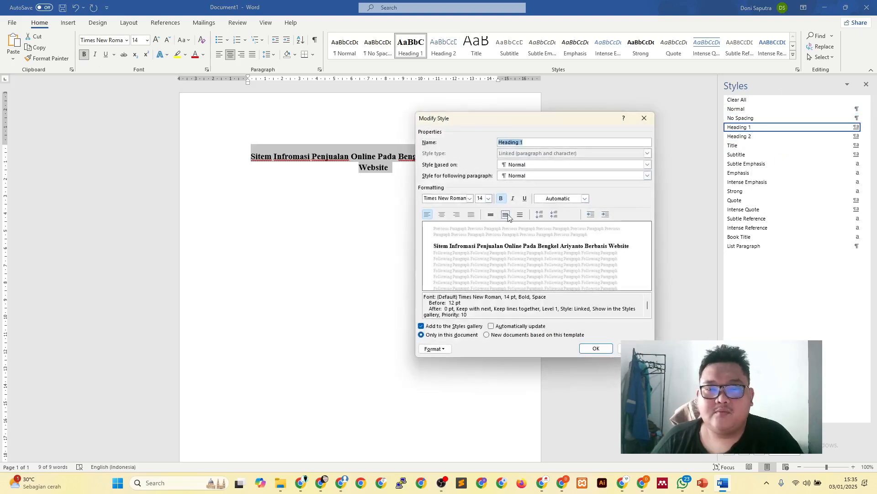
pyautogui.click(643, 120)
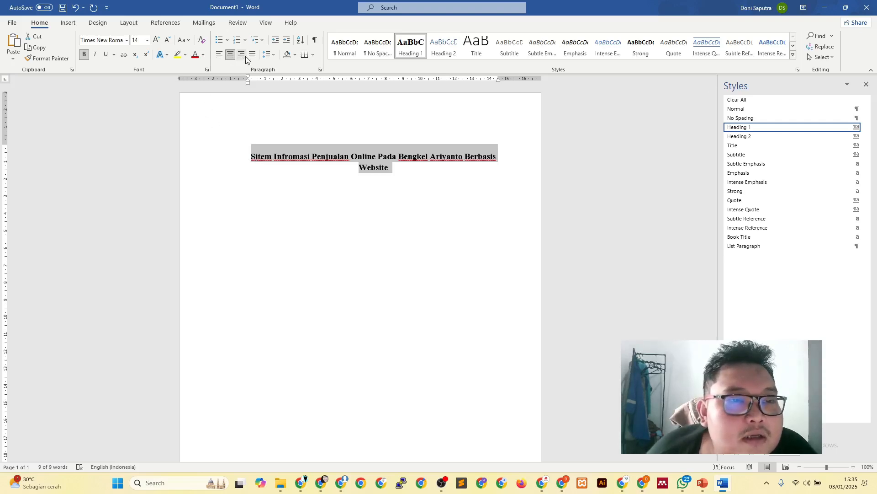
# Step: Convert the whole title to UPPERCASE
pyautogui.click(183, 40)
pyautogui.click(197, 79)
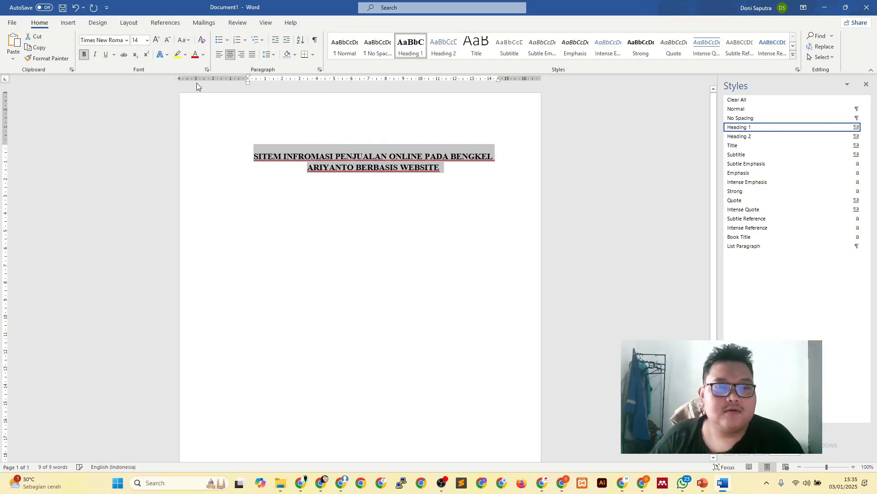
pyautogui.click(183, 40)
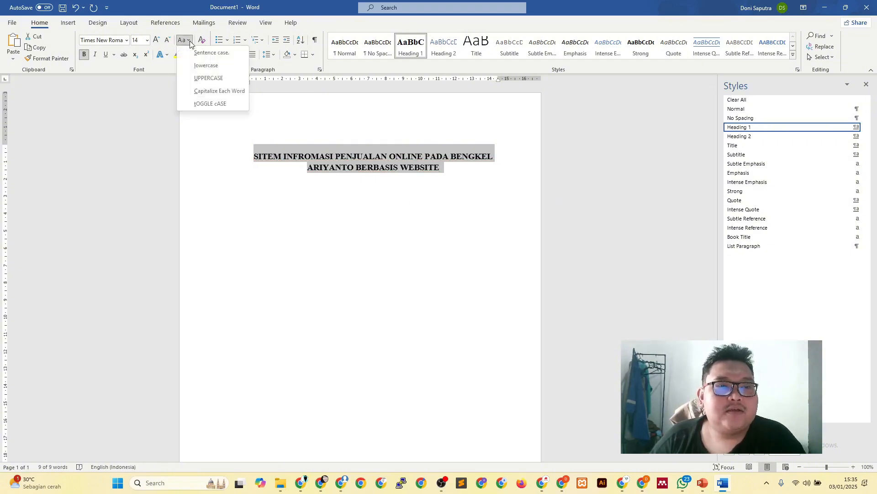
pyautogui.click(452, 171)
pyautogui.click(446, 198)
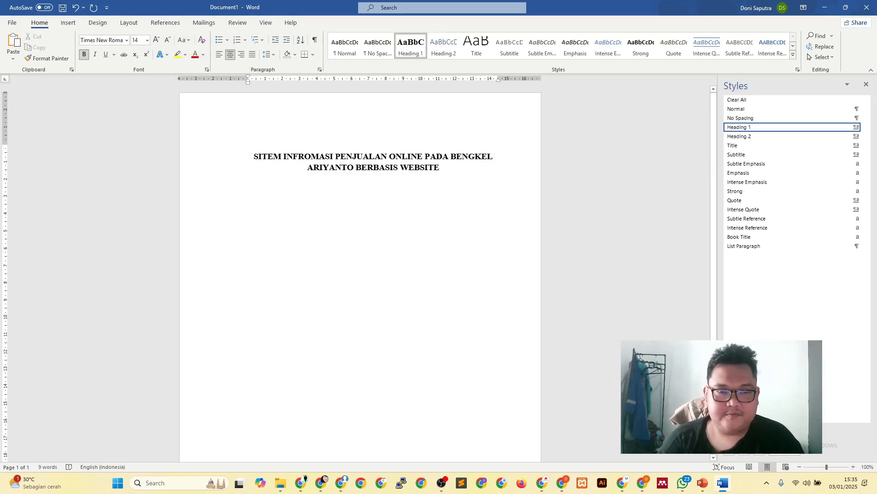
# Step: Add the lines "Logo" and "Sebagai penilaian tugas akhir atau skripsi" below the title
pyautogui.press('Return')
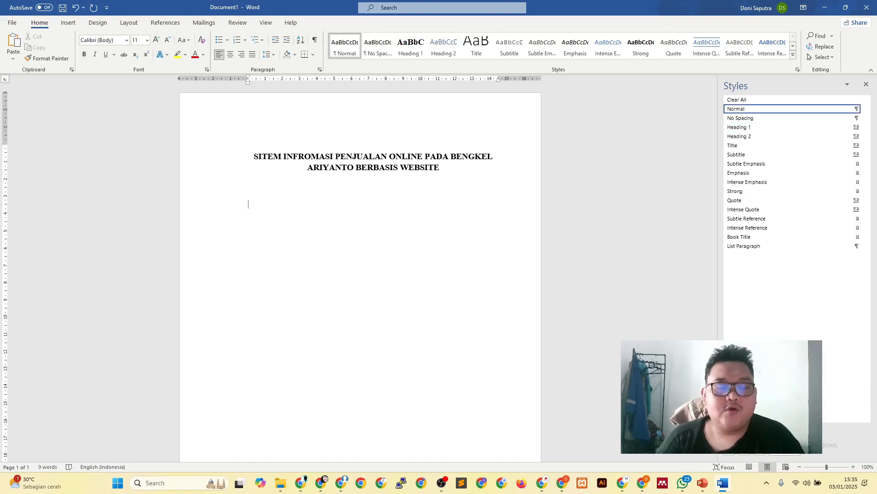
pyautogui.write('Logo')
pyautogui.press('Return')
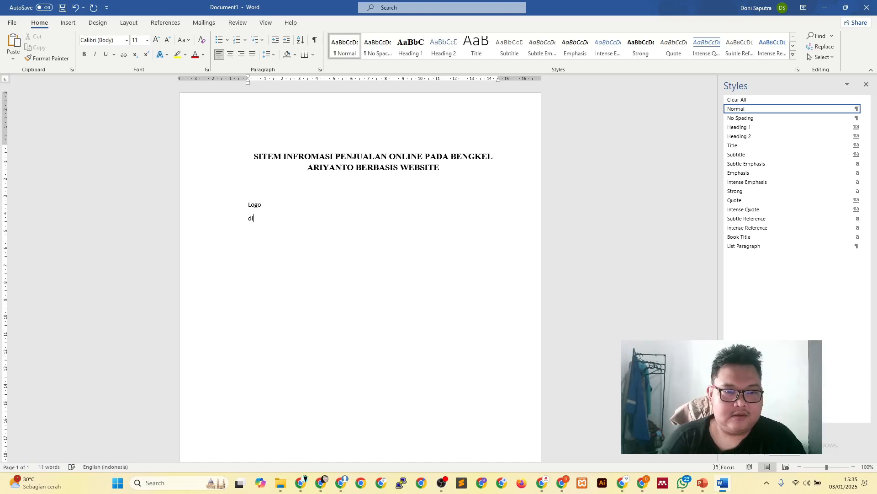
pyautogui.write('s')
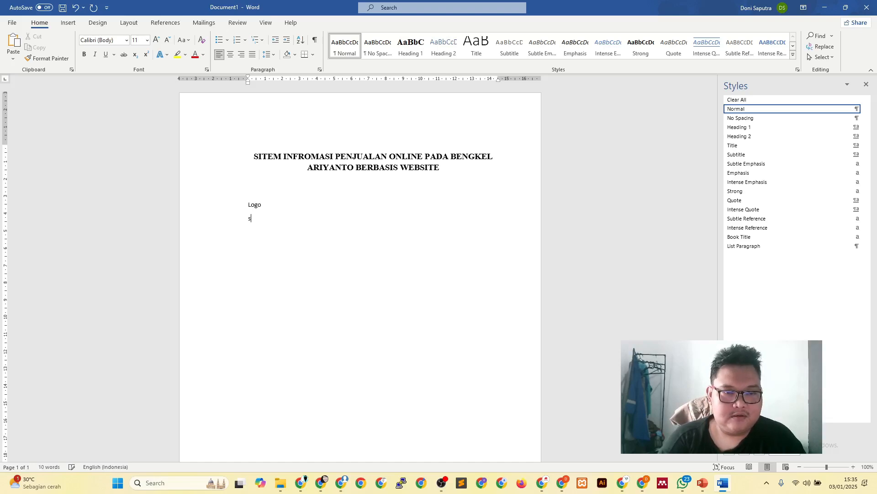
pyautogui.write('ebagai ')
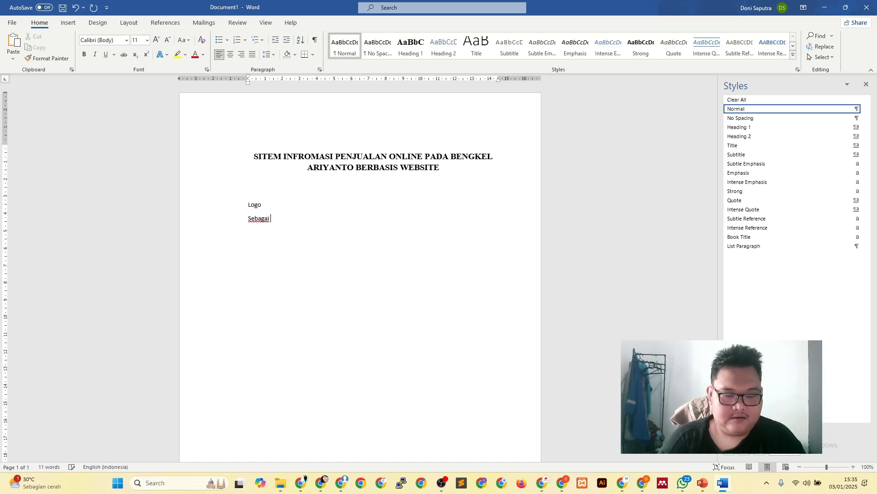
pyautogui.write('penilaian t')
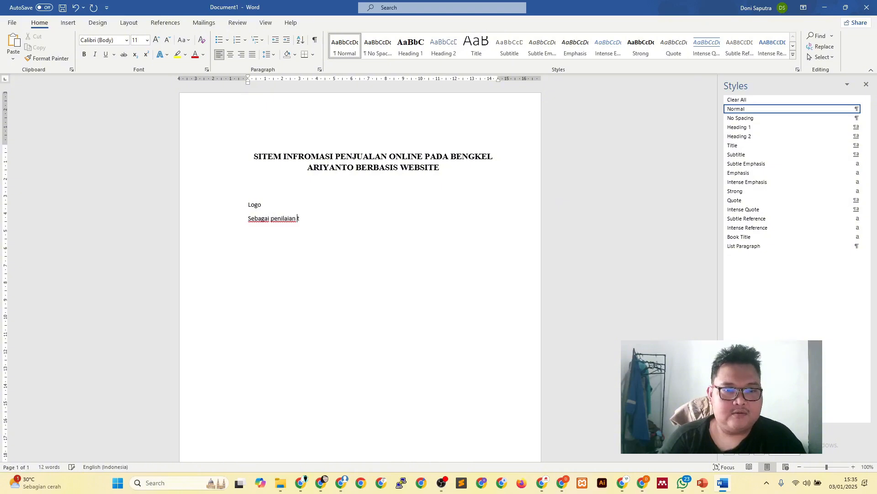
pyautogui.write('ugas akhir')
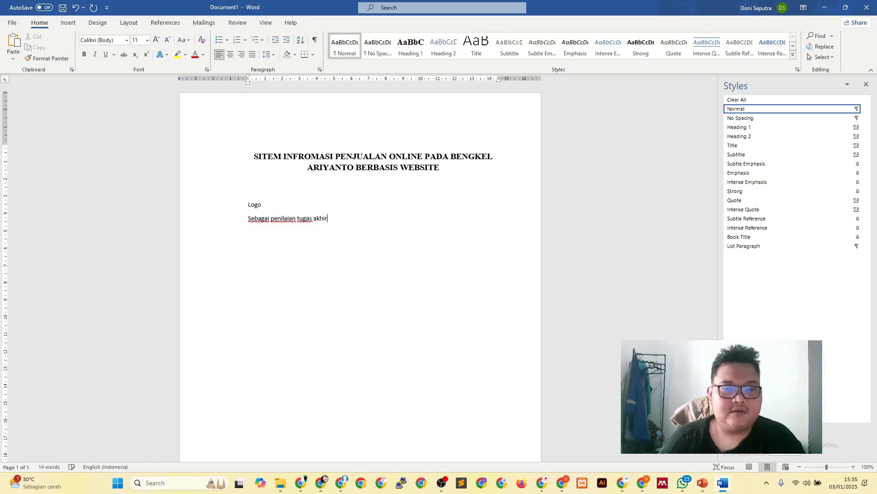
pyautogui.write(' atau skripsi ')
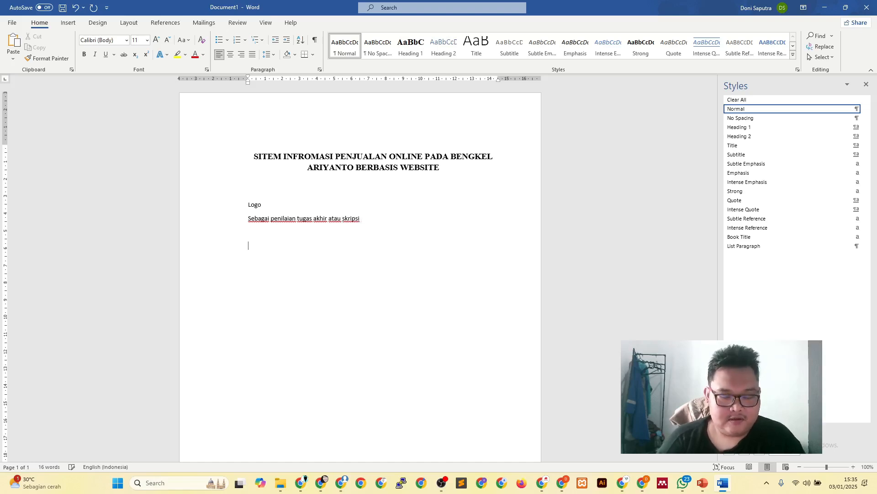
# Step: Add the label lines "Nama :" and "Nim :" below the "Sebagai penilaian tugas akhir atau skripsi" line
pyautogui.write('Nama')
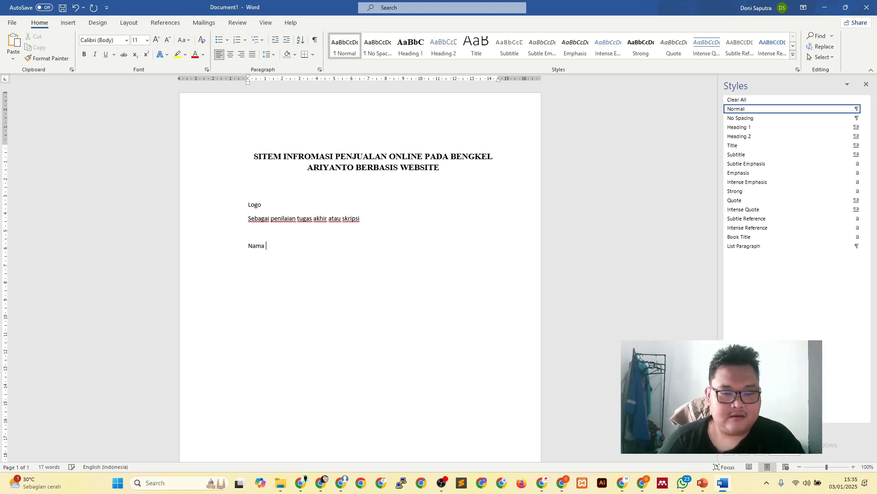
pyautogui.write(' :')
pyautogui.press('Return')
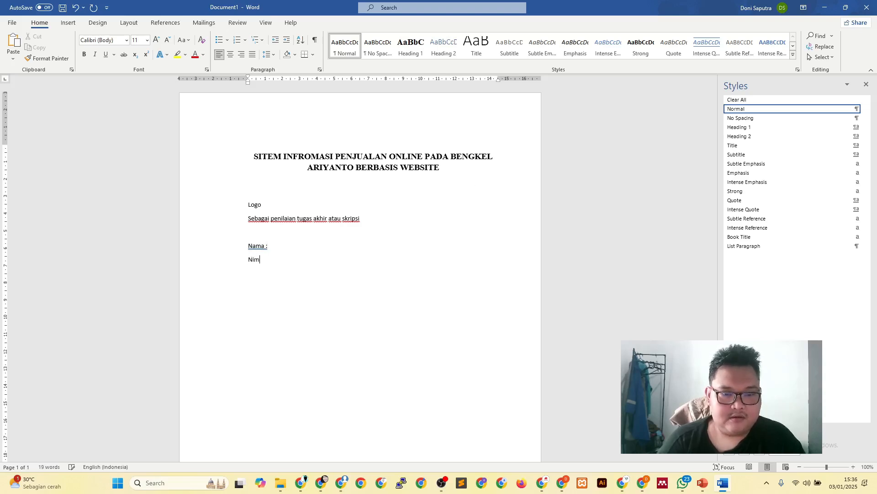
pyautogui.write('Nim:')
pyautogui.press('BackSpace')
pyautogui.write(':')
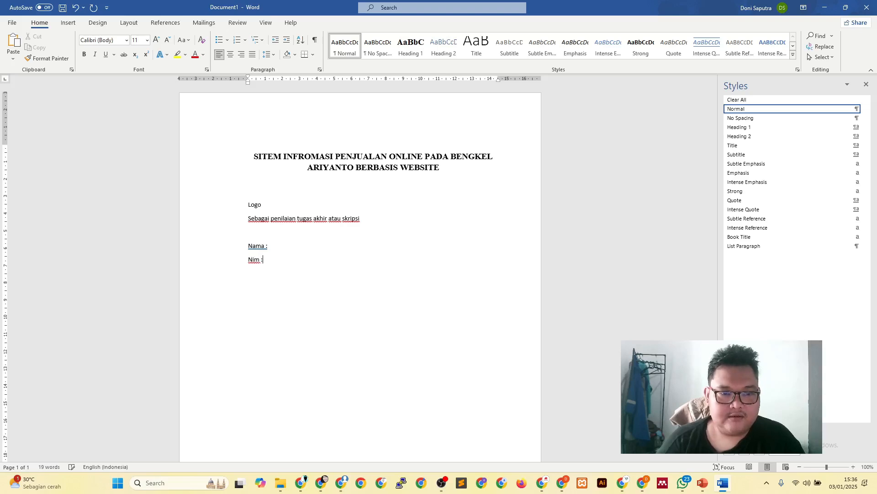
# Step: Add the line "Fakultas Teknik Informatika" below the "Nim :" line, separated by a line break
pyautogui.press('Up')
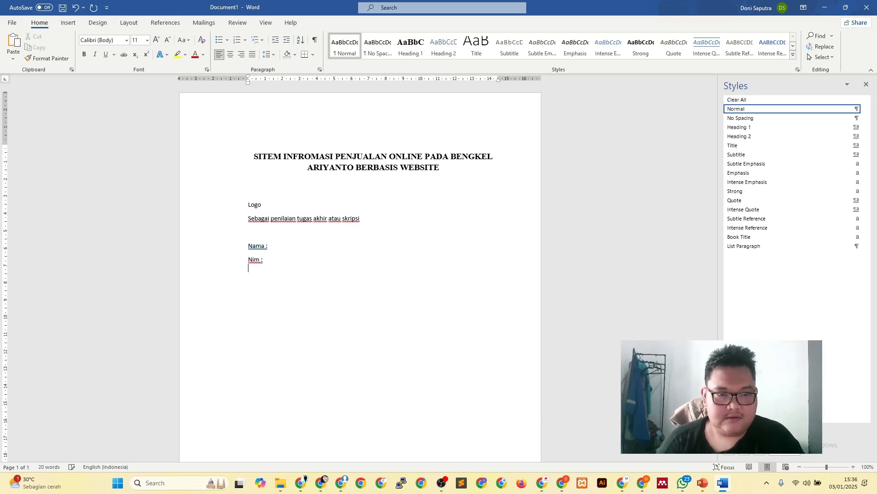
pyautogui.press('Return')
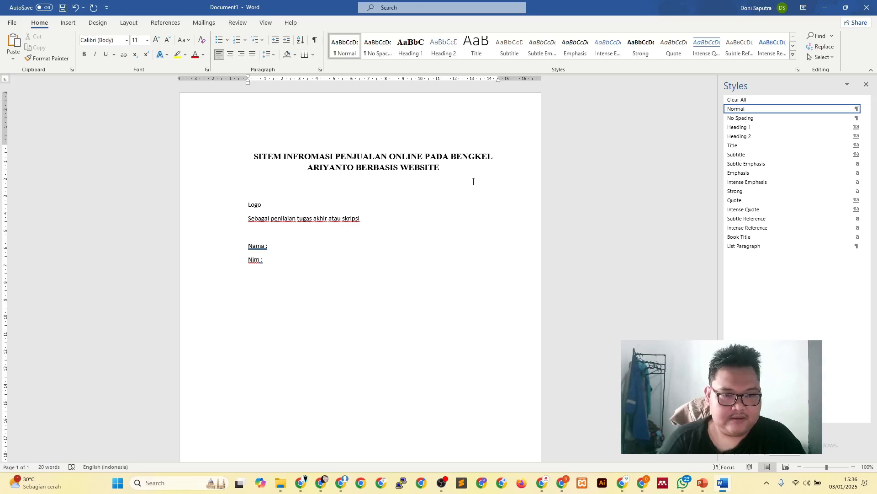
pyautogui.write('Prog')
pyautogui.press('BackSpace')
pyautogui.press('BackSpace')
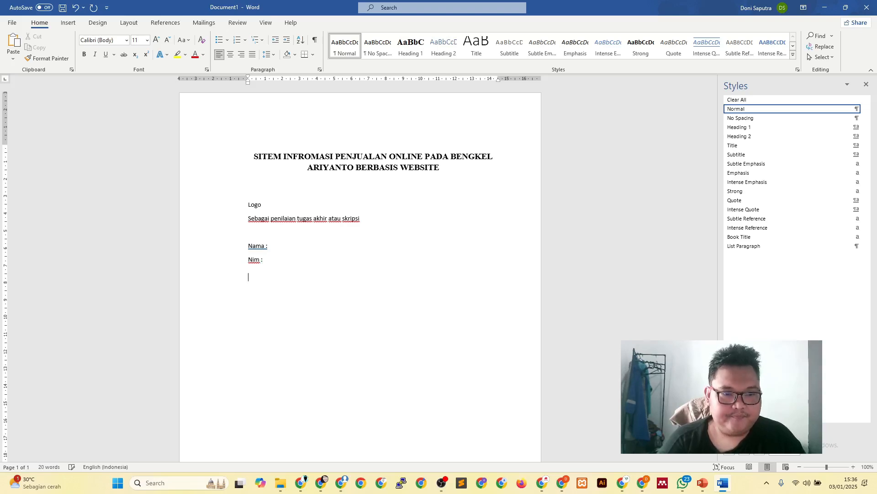
pyautogui.write('Fakul')
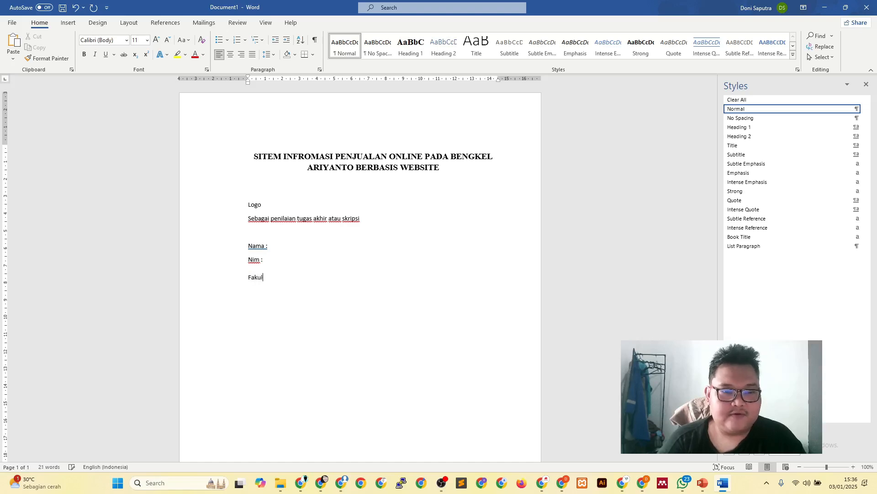
pyautogui.write('tas Tekrik')
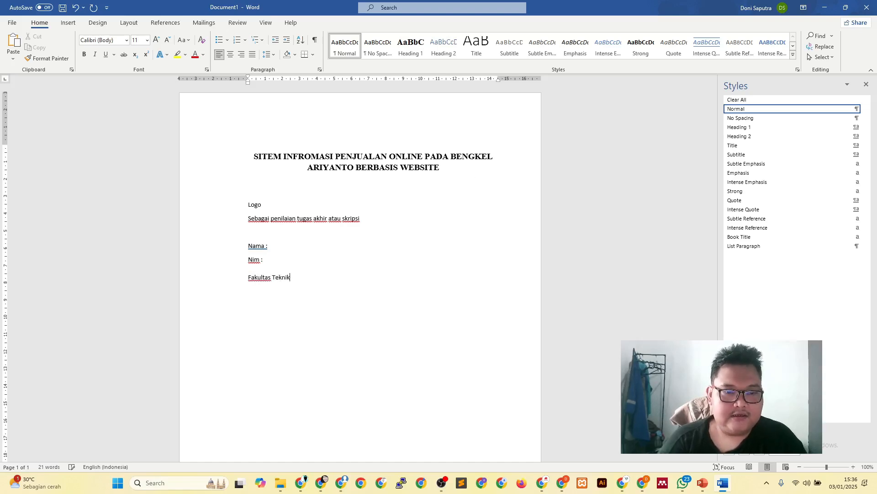
pyautogui.write(' Informatika')
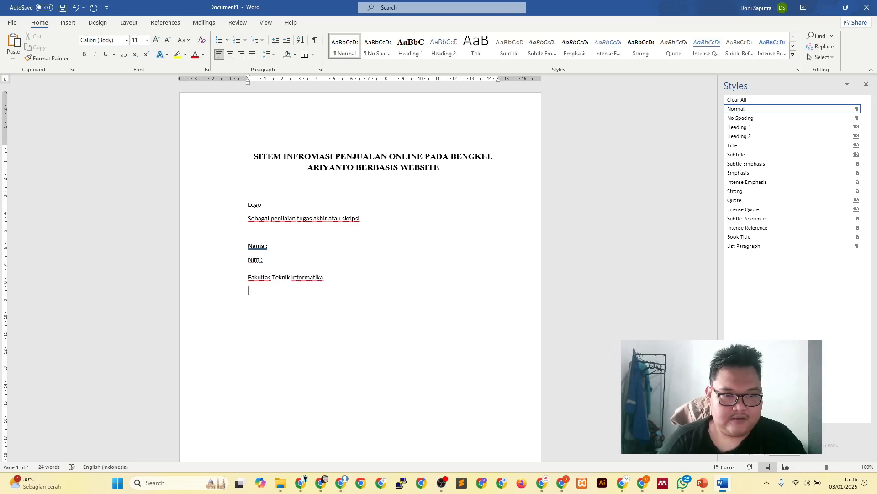
# Step: Add the lines "Jurusan Sistem Infromatika" and "Kampus A" below the faculty line
pyautogui.write('usa')
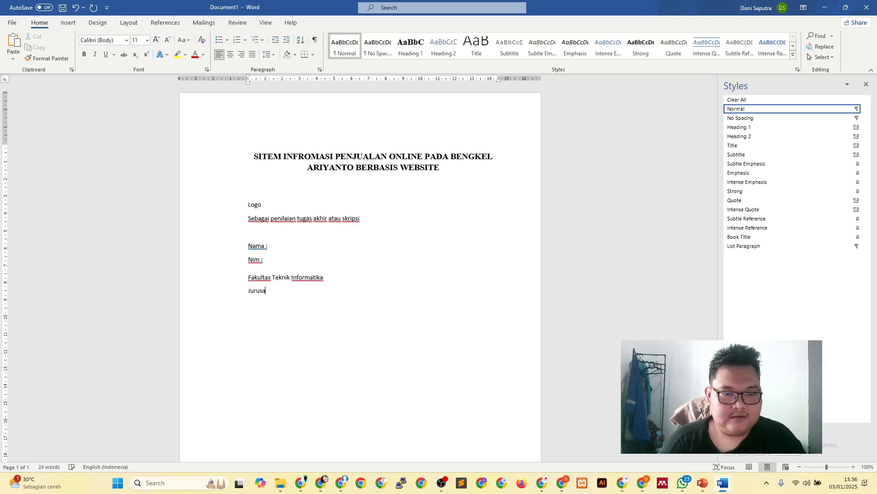
pyautogui.write('n Sistem Infro')
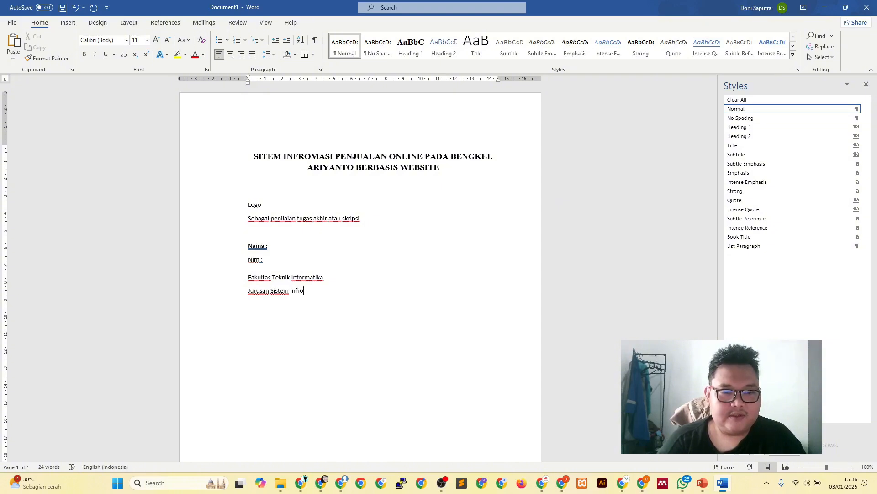
pyautogui.write('matika')
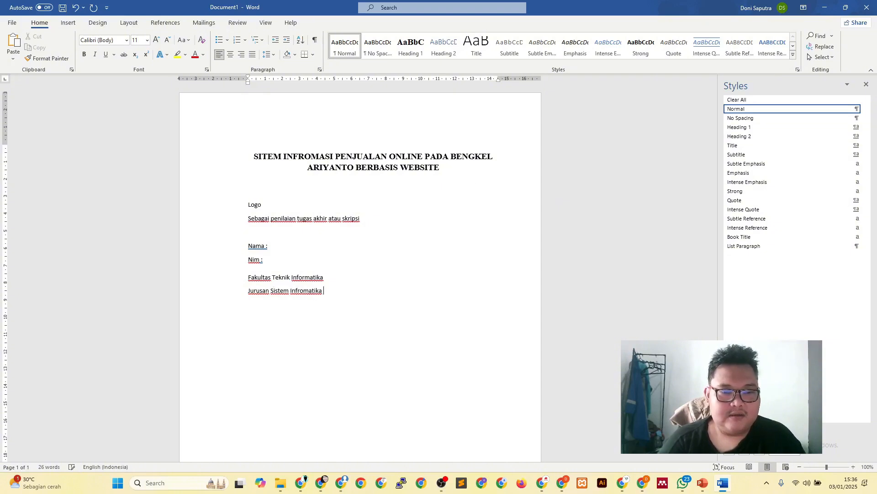
pyautogui.hotkey('shift', 'Return')
pyautogui.write('Kampus S')
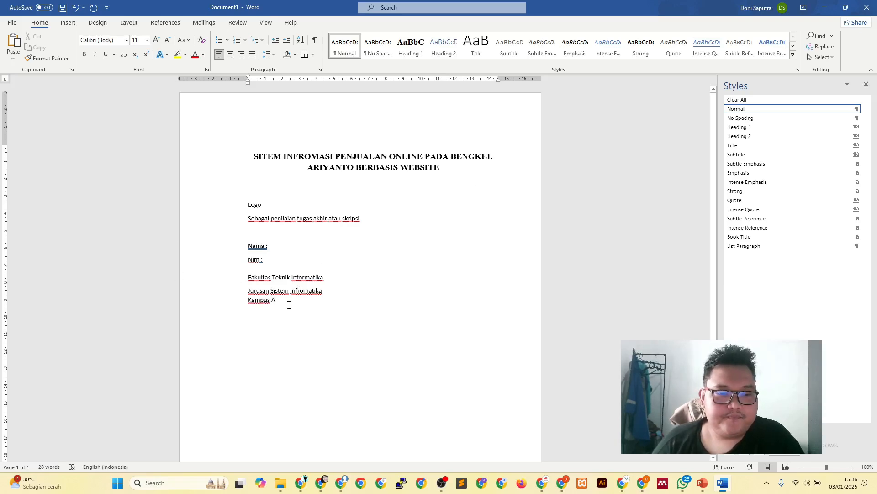
# Step: Centre all text lines below the title, from "Logo" through "Kampus A"
pyautogui.moveTo(283, 309); pyautogui.dragTo(235, 280)
pyautogui.hotkey('ctrl', 'e')
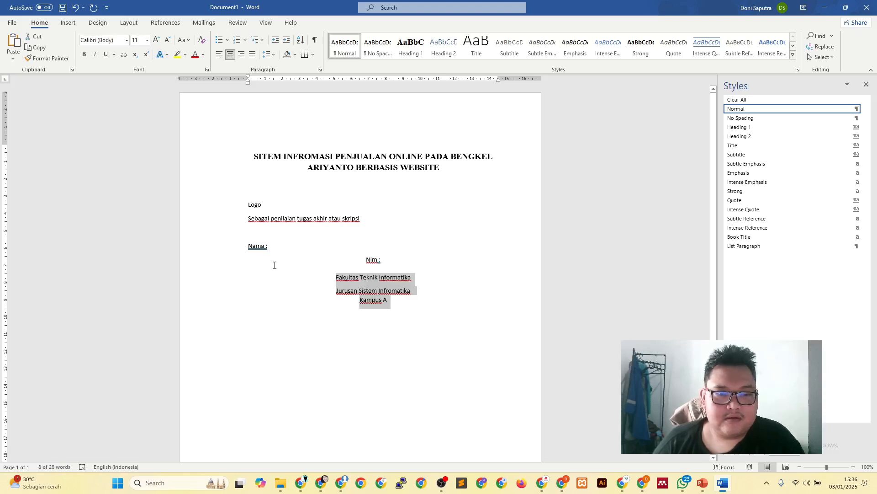
pyautogui.click(269, 246)
pyautogui.hotkey('ctrl', 'e')
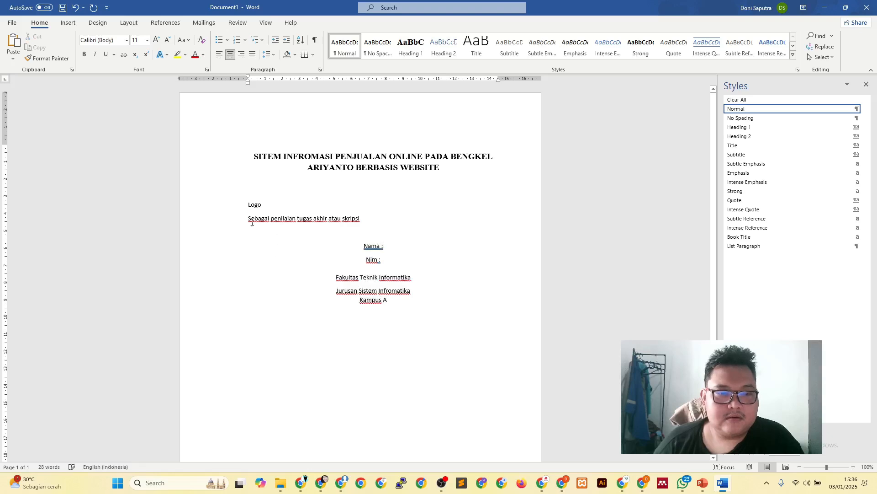
pyautogui.click(235, 206)
pyautogui.keyDown('shift'); pyautogui.click(319, 224); pyautogui.keyUp('shift')
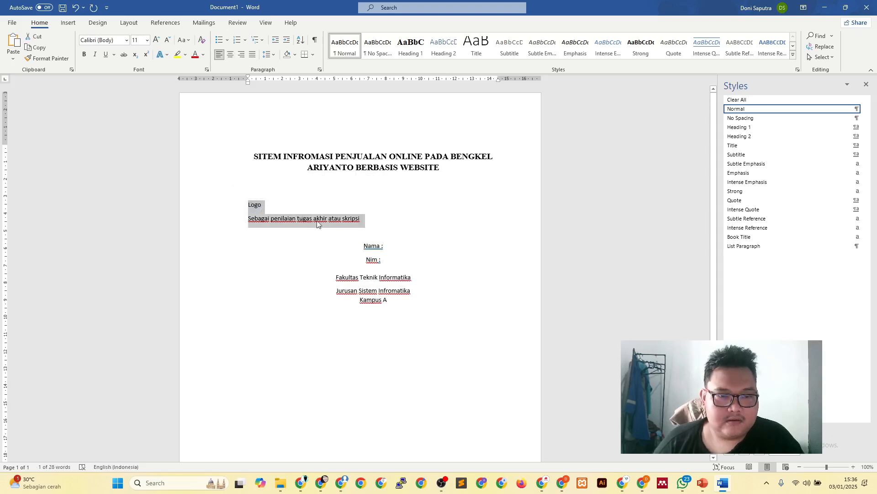
pyautogui.hotkey('ctrl', 'e')
pyautogui.hotkey('ctrl', 's')
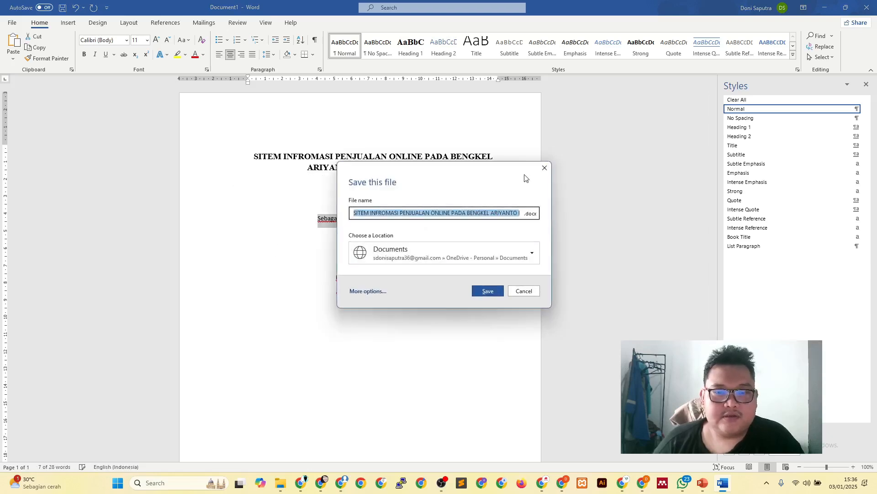
pyautogui.click(549, 169)
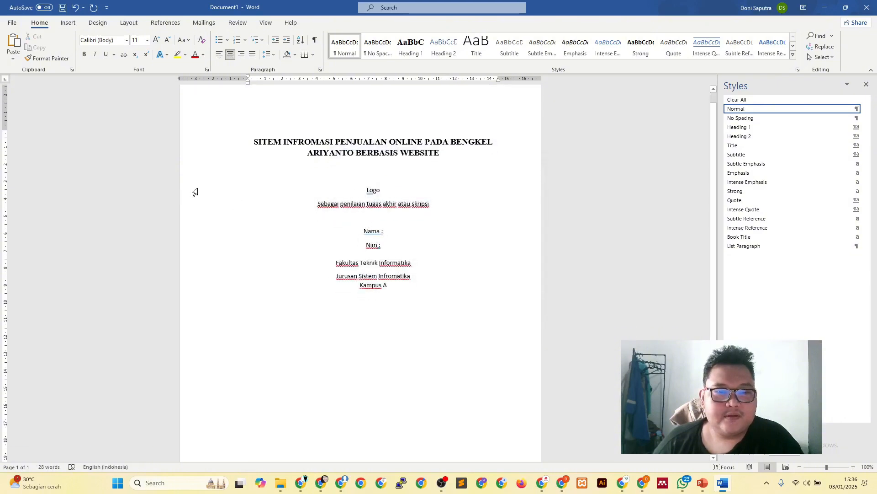
# Step: Format all lines from "Logo" through "Kampus A" in Times New Roman, size 12
pyautogui.moveTo(195, 192); pyautogui.dragTo(205, 293)
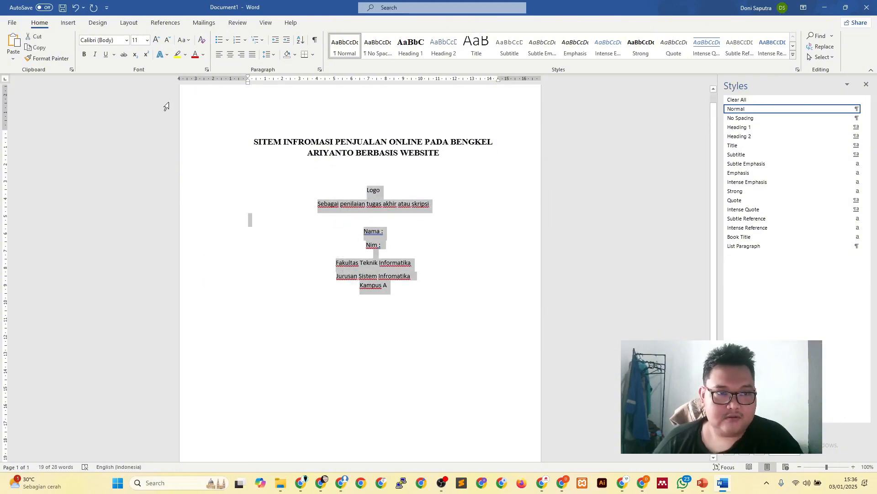
pyautogui.click(156, 40)
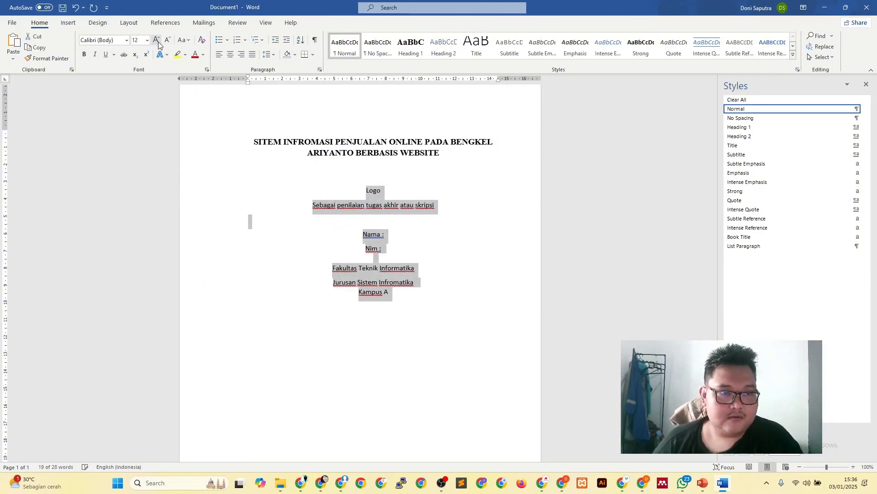
pyautogui.click(127, 40)
pyautogui.click(122, 105)
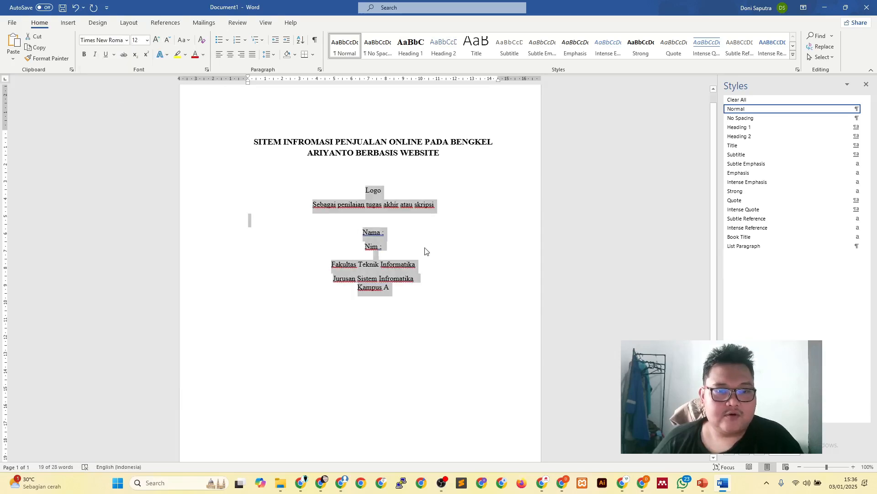
# Step: Insert seven blank lines between the "Nim :" line and "Fakultas Teknik Informatika"
pyautogui.click(351, 227)
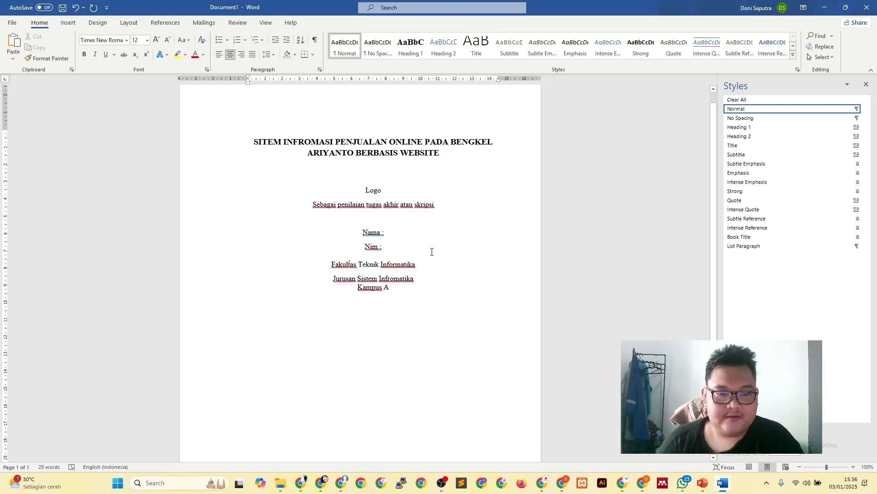
pyautogui.press('Return')
pyautogui.press('Return')
pyautogui.press('Return')
pyautogui.press('Return')
pyautogui.press('Return')
pyautogui.press('Return')
pyautogui.press('Return')
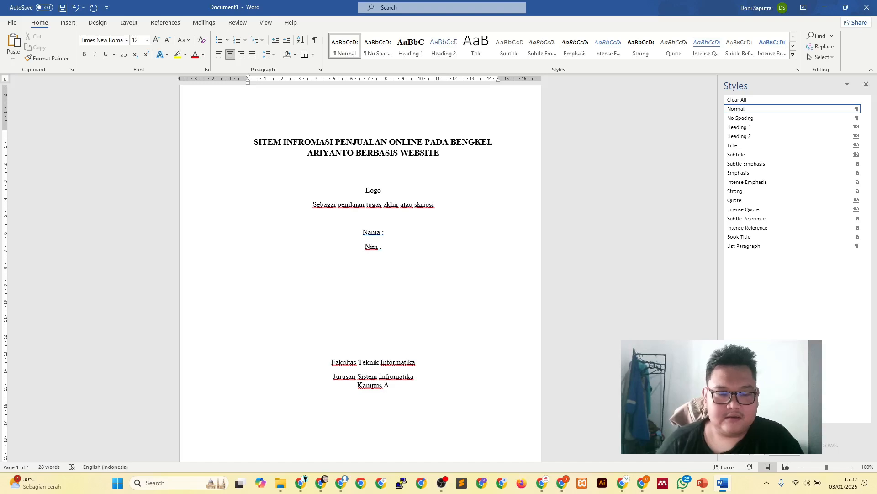
# Step: Insert two blank lines above the "Nama :" line
pyautogui.scroll(-3, 379, 270)
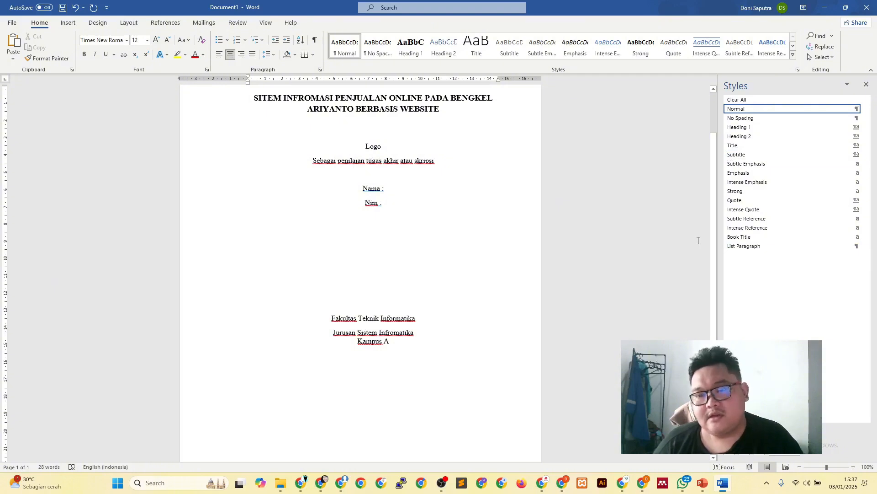
pyautogui.click(392, 204)
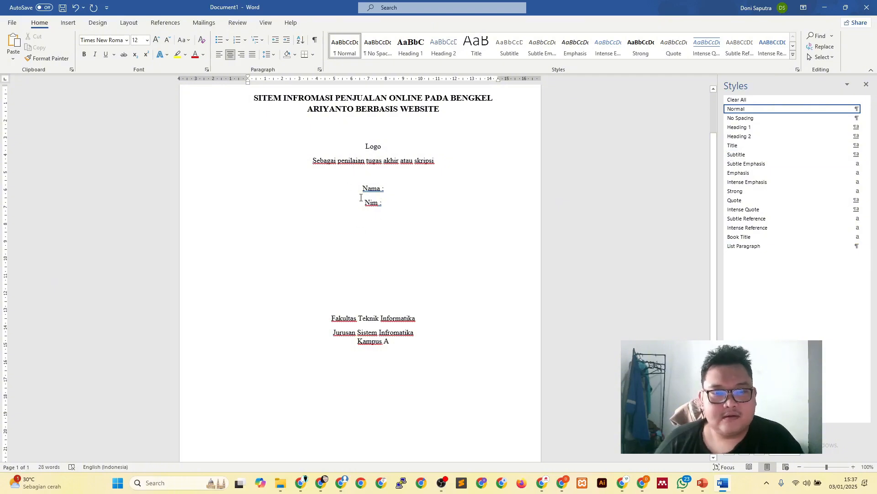
pyautogui.press('Return')
pyautogui.press('Return')
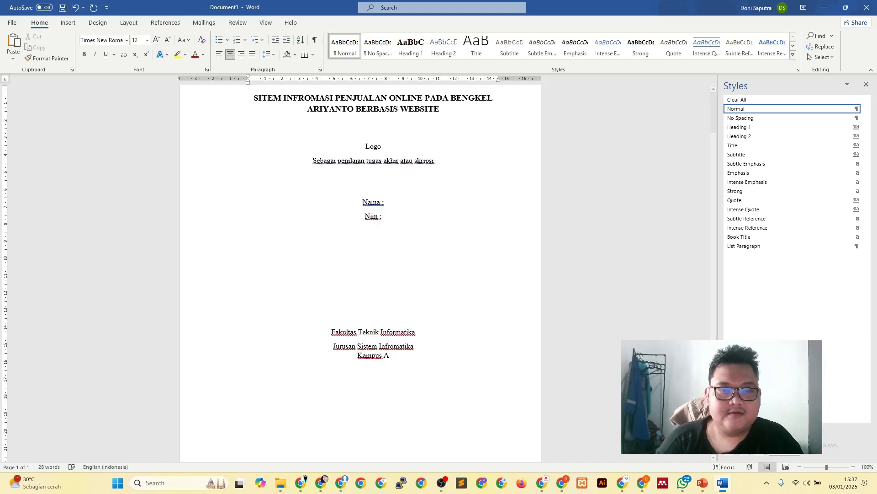
# Step: Insert three blank lines above "Logo" to move it further below the title
pyautogui.press('Up')
pyautogui.press('Up')
pyautogui.press('Up')
pyautogui.press('Up')
pyautogui.press('Up')
pyautogui.press('Return')
pyautogui.press('Return')
pyautogui.press('Return')
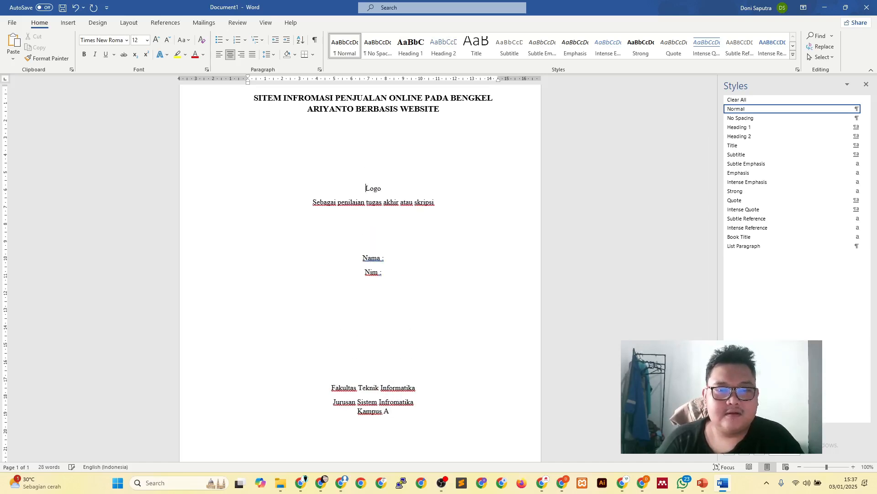
# Step: Remove two of the blank lines above "Fakultas Teknik Informatika"
pyautogui.scroll(-3, 308, 290)
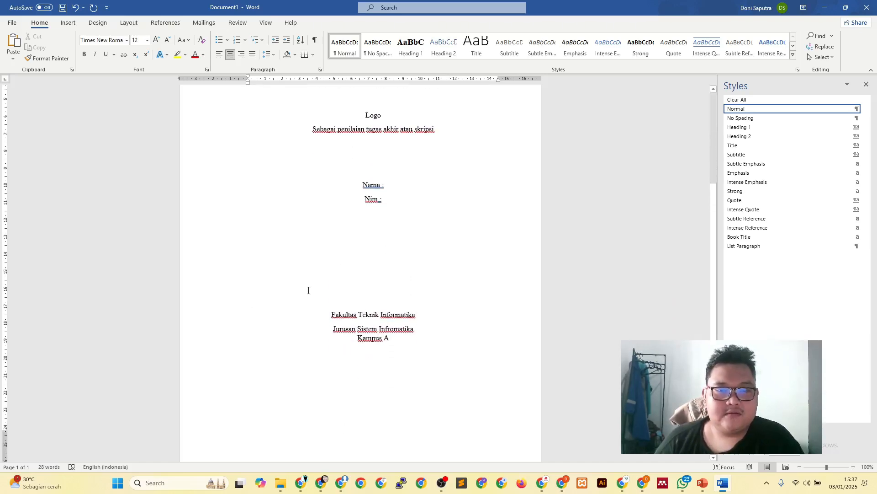
pyautogui.click(431, 299)
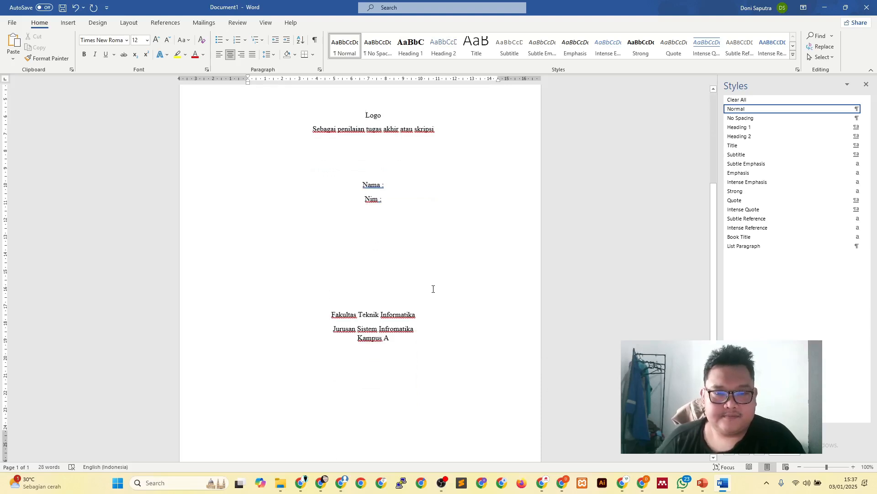
pyautogui.click(434, 289)
pyautogui.press('BackSpace')
pyautogui.press('BackSpace')
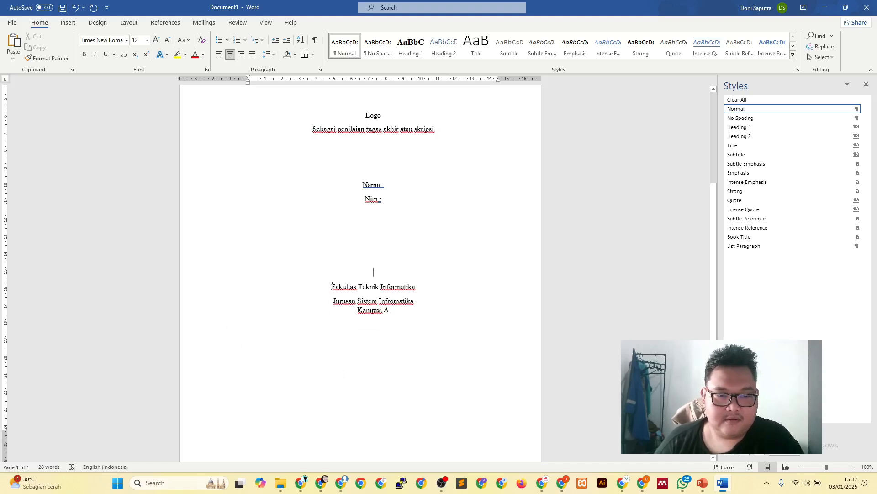
# Step: Set the line spacing of the faculty, Jurusan and Kampus lines to 2,0
pyautogui.moveTo(340, 280); pyautogui.dragTo(423, 313)
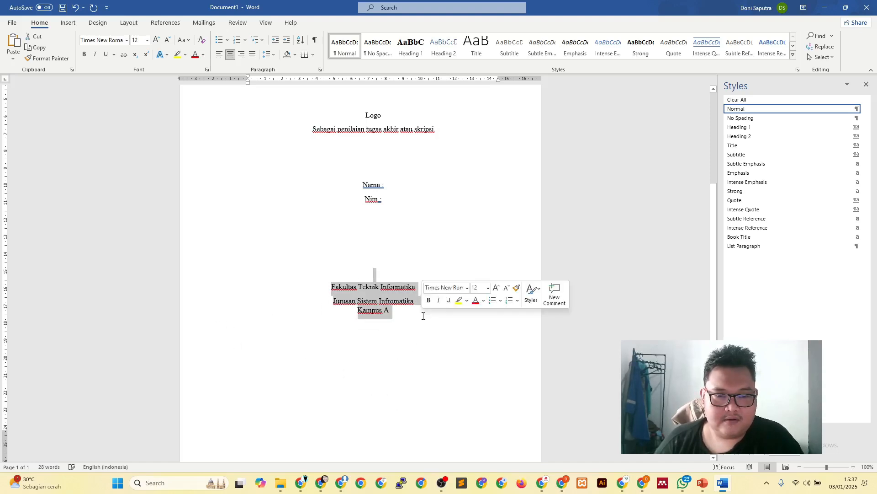
pyautogui.click(269, 54)
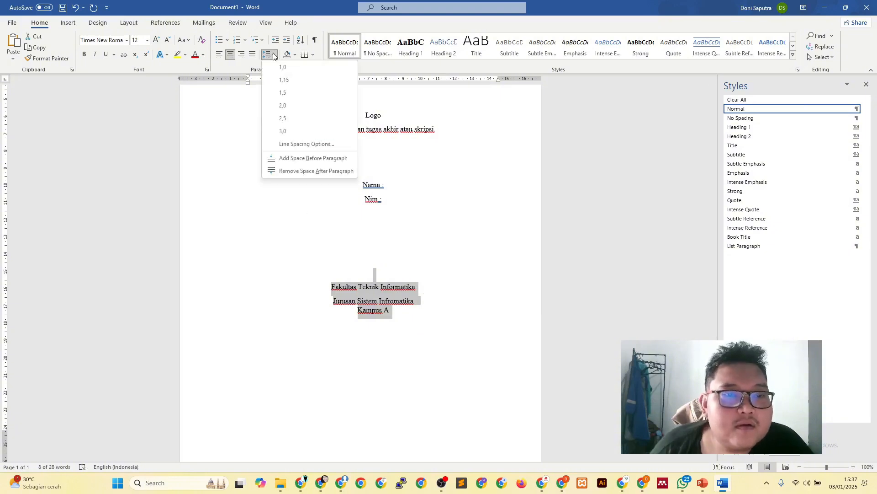
pyautogui.click(279, 107)
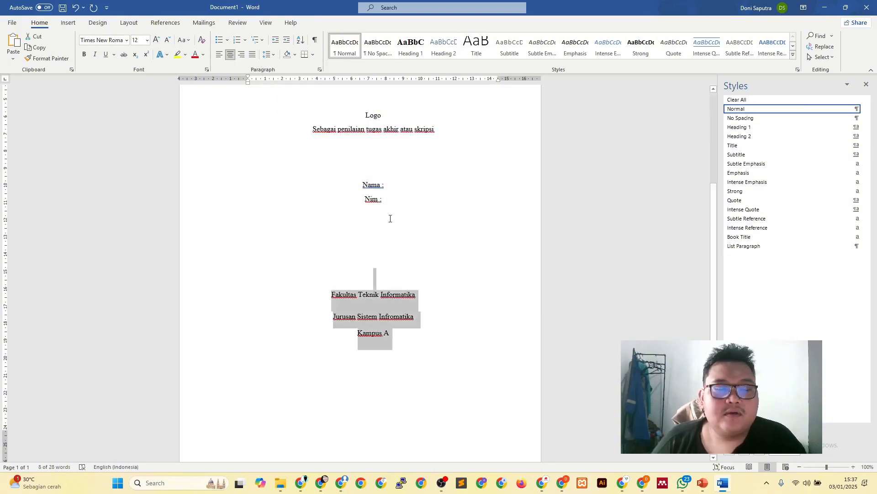
pyautogui.click(269, 54)
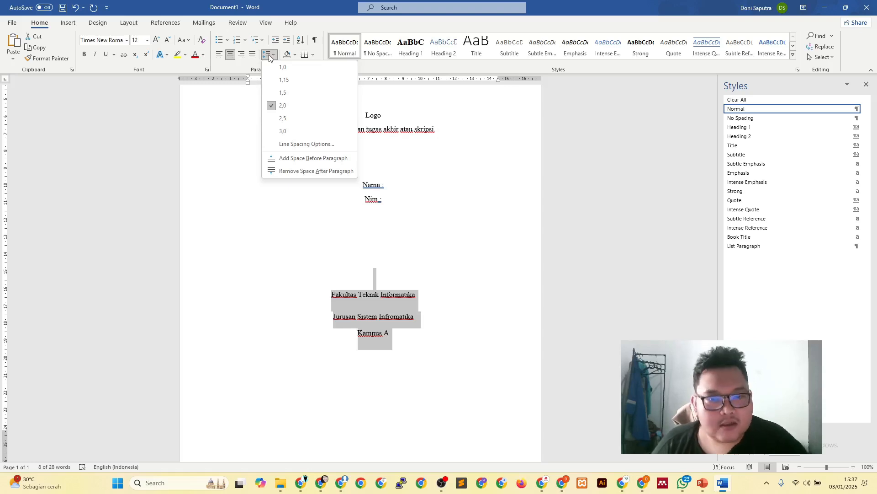
pyautogui.click(287, 108)
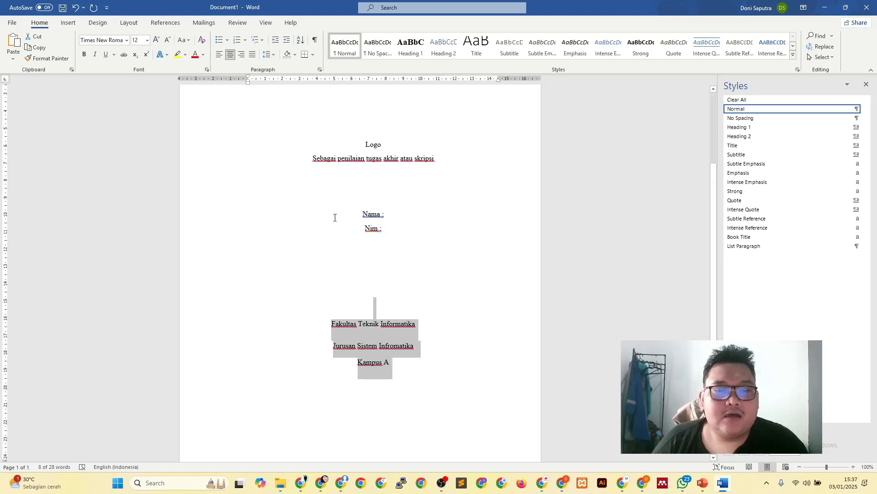
# Step: Set the line spacing of the "Nama :" and "Nim :" lines and the blank lines around them to 2,0
pyautogui.moveTo(374, 198); pyautogui.dragTo(379, 255)
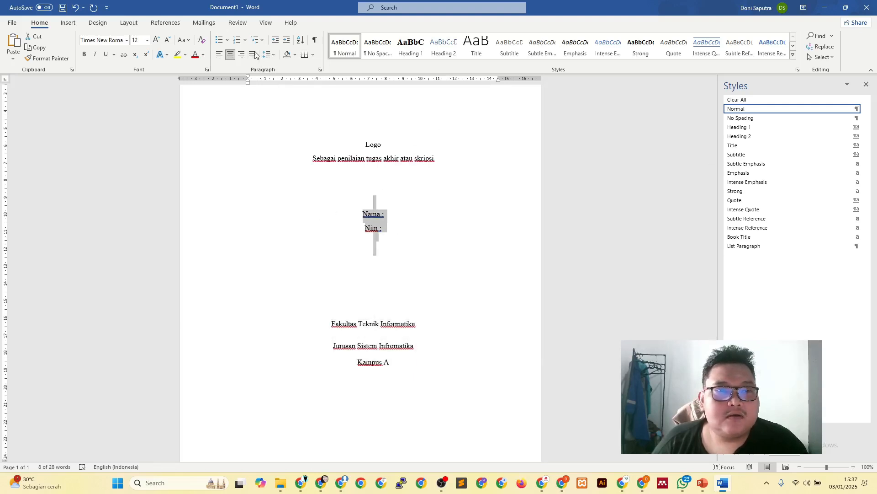
pyautogui.click(270, 56)
pyautogui.click(287, 108)
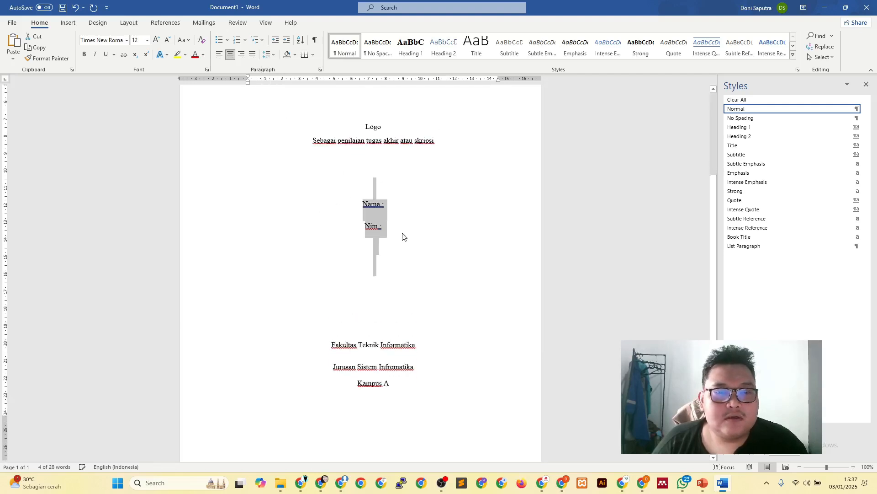
pyautogui.scroll(-1, 398, 256)
pyautogui.click(385, 328)
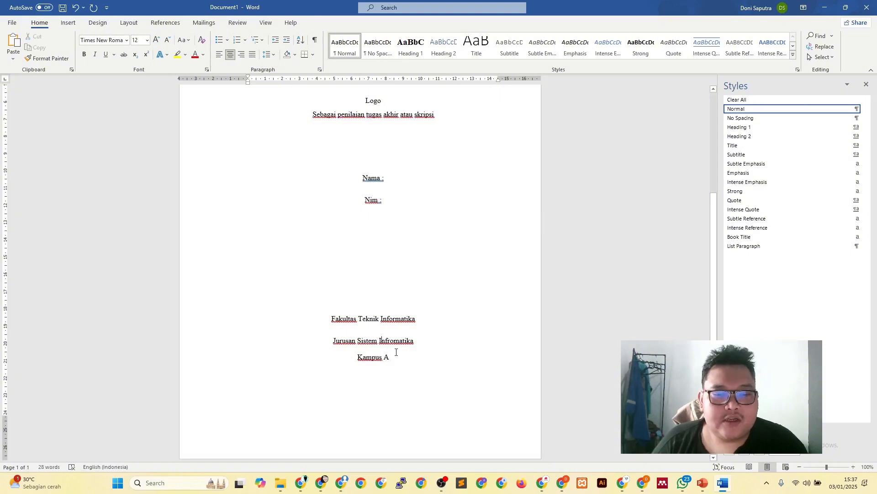
# Step: Remove the space after paragraph from the faculty, Jurusan and Kampus lines so they are evenly spaced
pyautogui.moveTo(410, 343); pyautogui.dragTo(336, 321)
pyautogui.moveTo(401, 359); pyautogui.dragTo(339, 318)
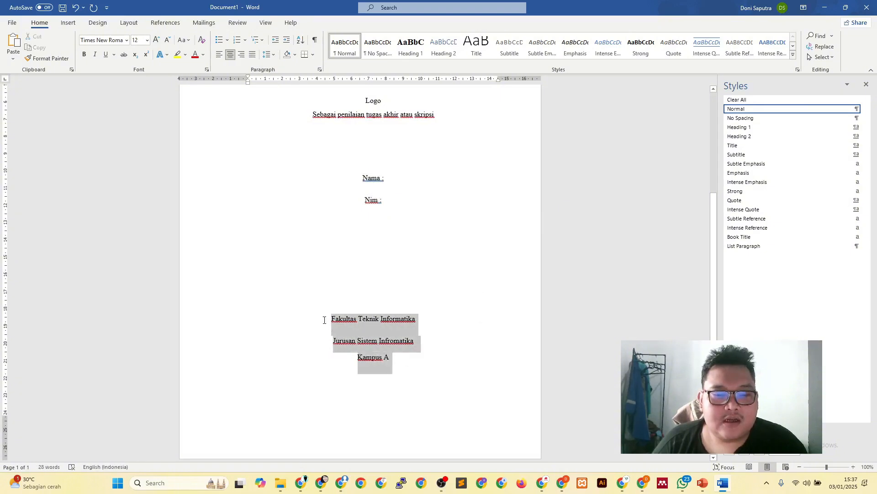
pyautogui.click(273, 55)
pyautogui.click(308, 171)
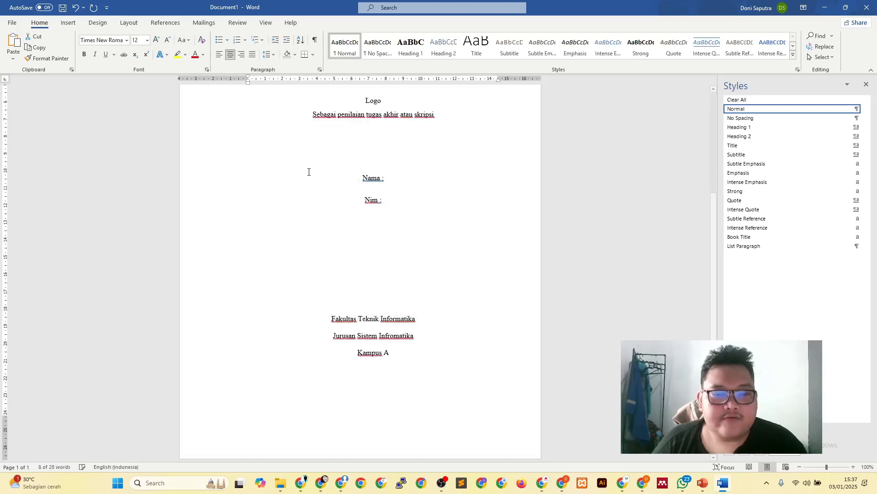
pyautogui.click(351, 309)
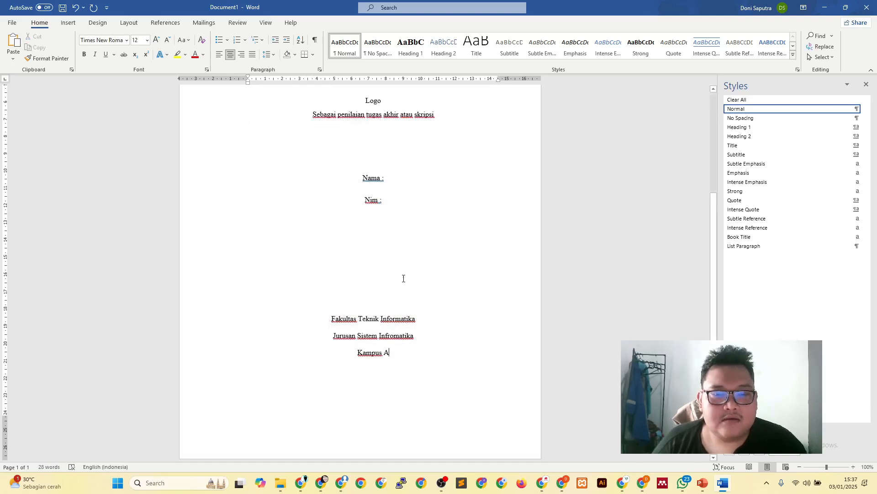
# Step: Review the cover page layout from the title down to the "Kampus A" line
pyautogui.scroll(3, 404, 278)
pyautogui.scroll(-5, 403, 278)
pyautogui.scroll(5, 404, 278)
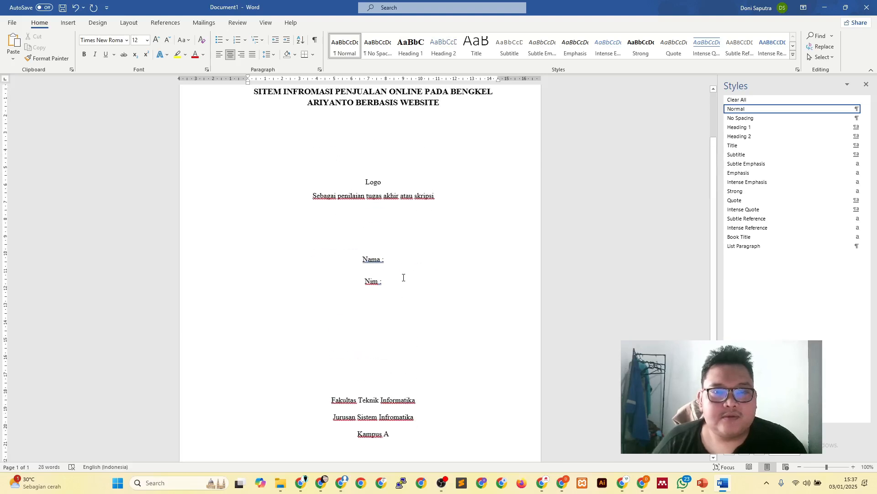
pyautogui.scroll(3, 403, 278)
pyautogui.scroll(-1, 404, 277)
pyautogui.scroll(-2, 404, 277)
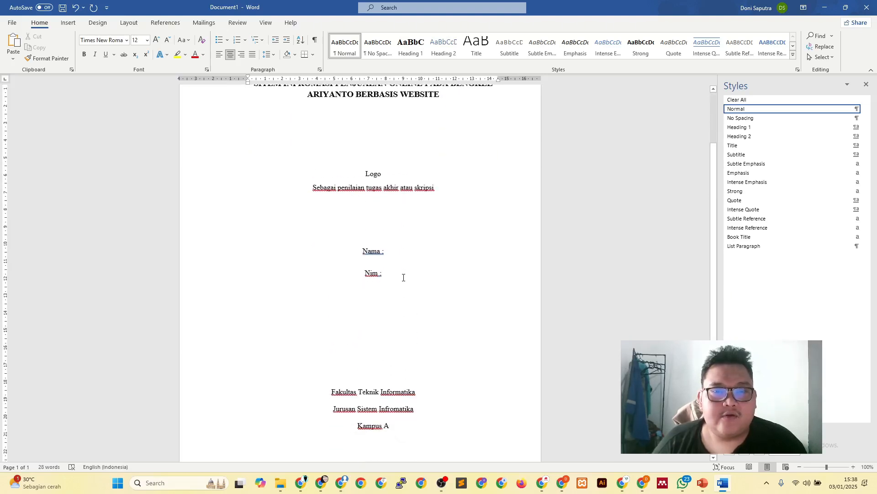
pyautogui.scroll(-2, 403, 277)
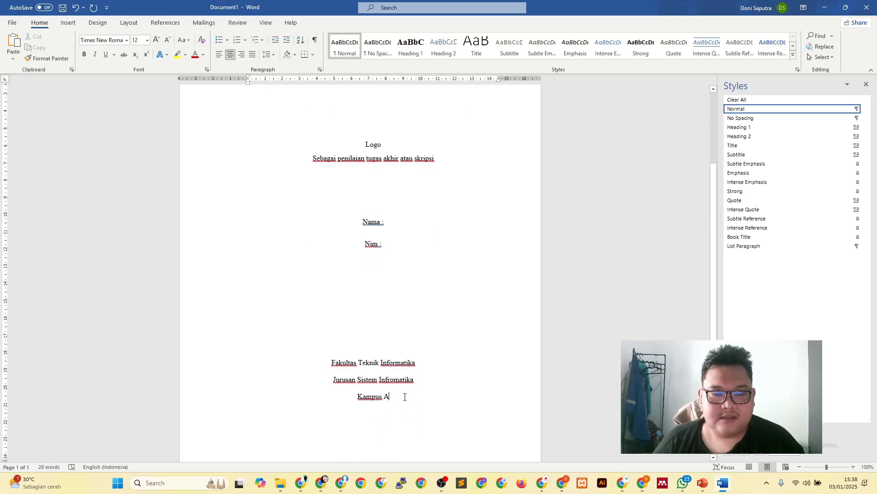
# Step: Insert a page break after "Kampus A" and enter "Lembar Persetujuan Publikasi" on the new page
pyautogui.hotkey('ctrl', 'Return')
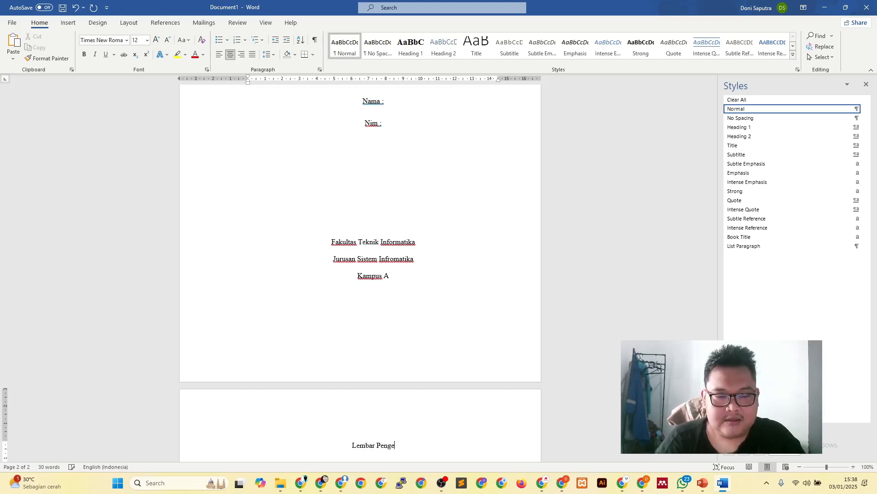
pyautogui.write('rsetuj')
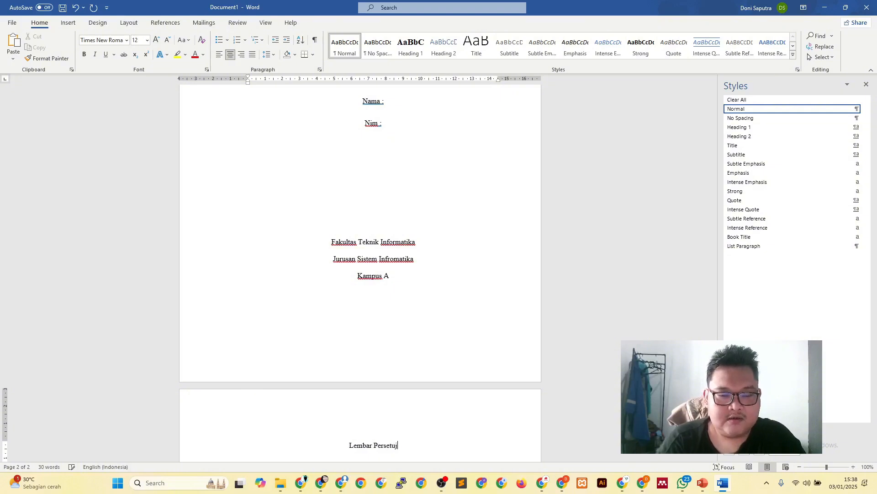
pyautogui.write('uan Publik')
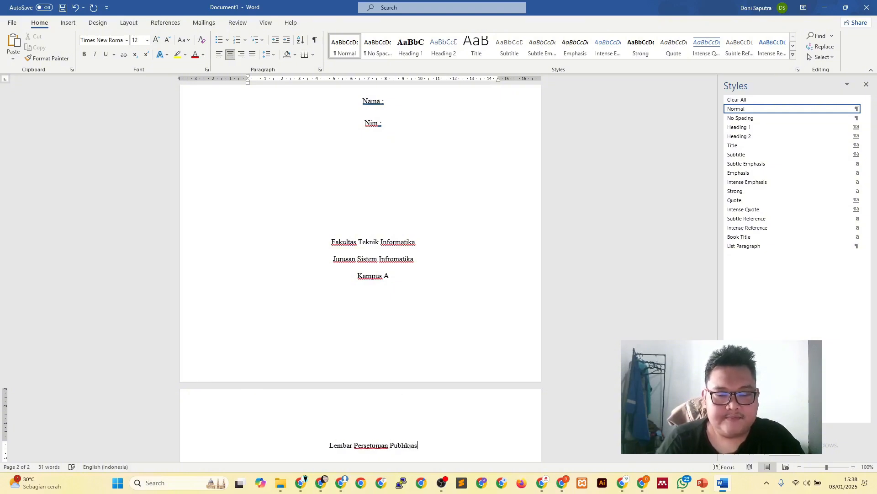
pyautogui.write('asi')
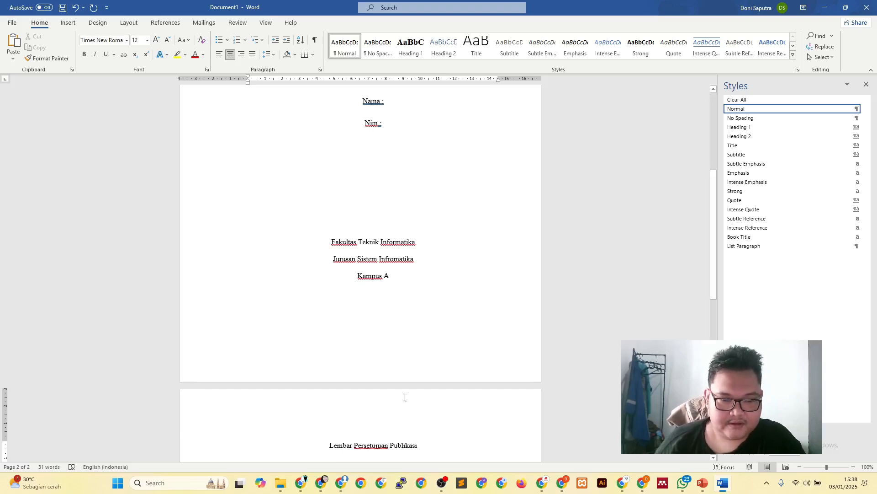
# Step: Insert a page break after "Lembar Persetujuan Publikasi" and enter "Lembar Pengesahan" on the new page
pyautogui.scroll(-2, 407, 398)
pyautogui.scroll(-1, 411, 397)
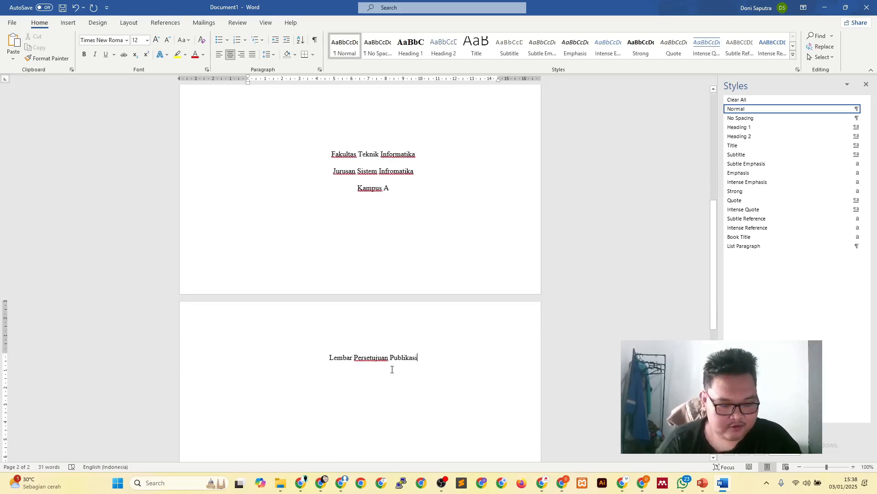
pyautogui.hotkey('ctrl', 'Return')
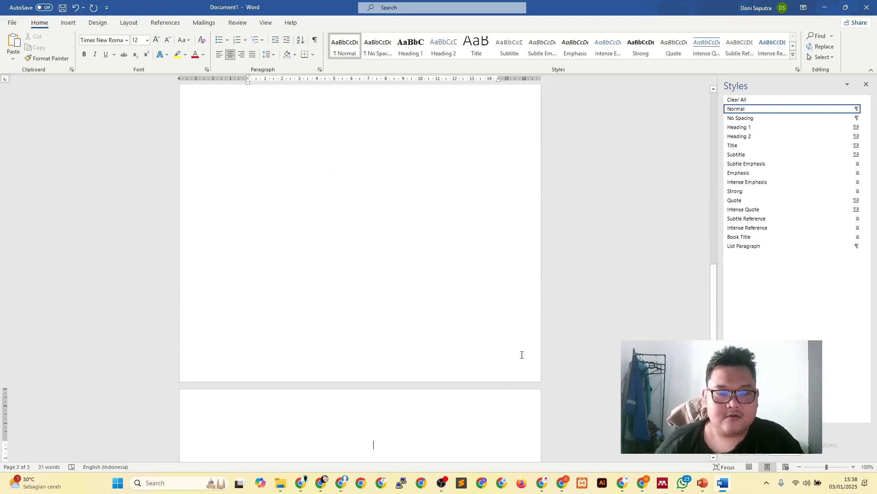
pyautogui.scroll(-1, 437, 271)
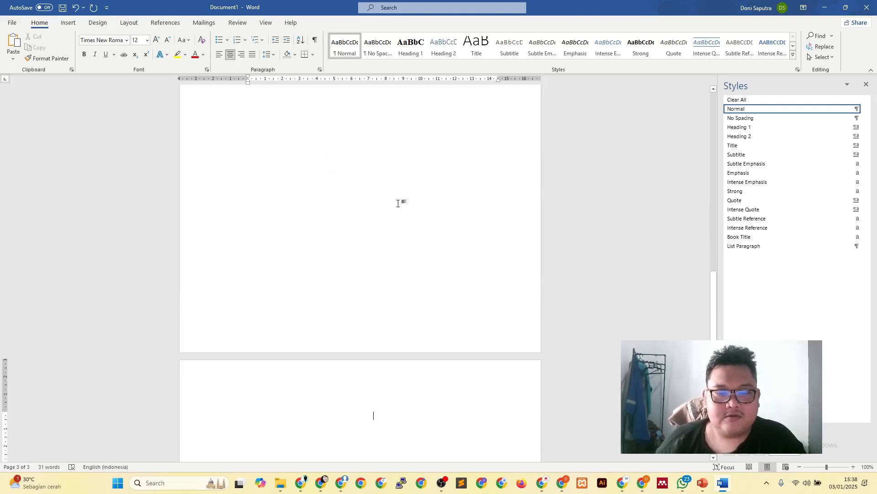
pyautogui.scroll(-2, 398, 204)
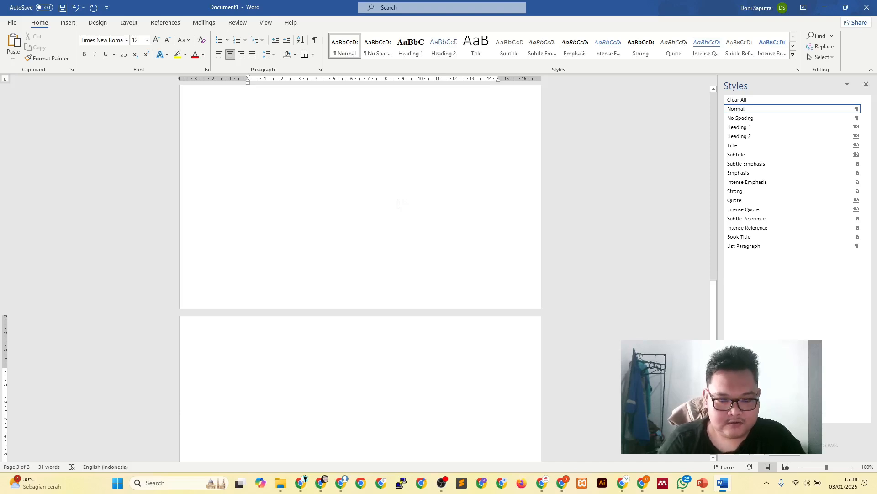
pyautogui.write('Lembar Per')
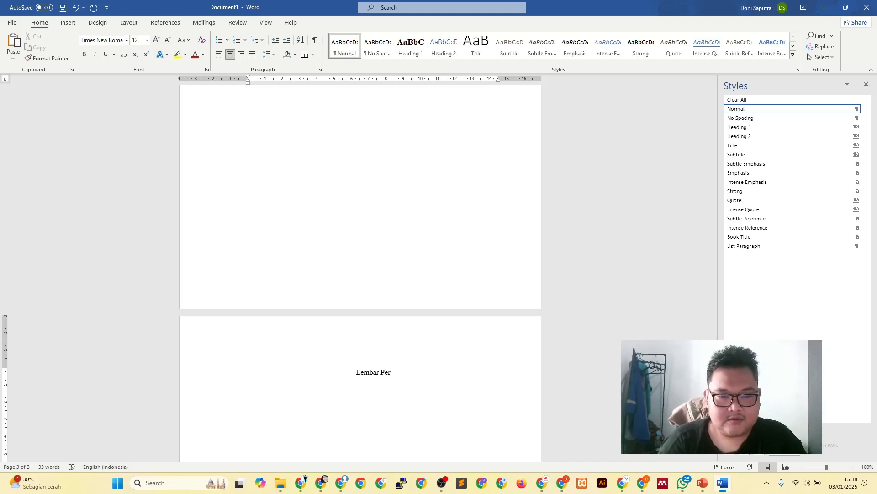
pyautogui.write('setujuan')
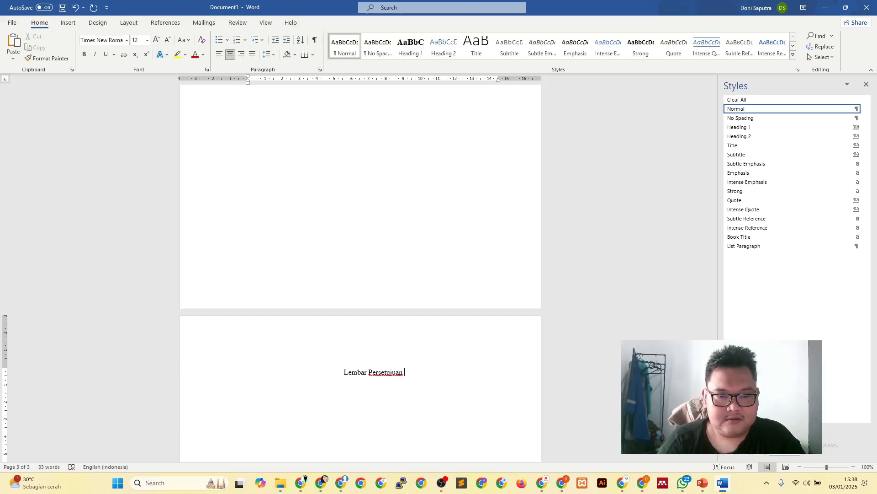
pyautogui.press('BackSpace')
pyautogui.press('BackSpace')
pyautogui.press('BackSpace')
pyautogui.press('BackSpace')
pyautogui.press('BackSpace')
pyautogui.press('BackSpace')
pyautogui.press('BackSpace')
pyautogui.press('BackSpace')
pyautogui.press('BackSpace')
pyautogui.press('BackSpace')
pyautogui.write('nges')
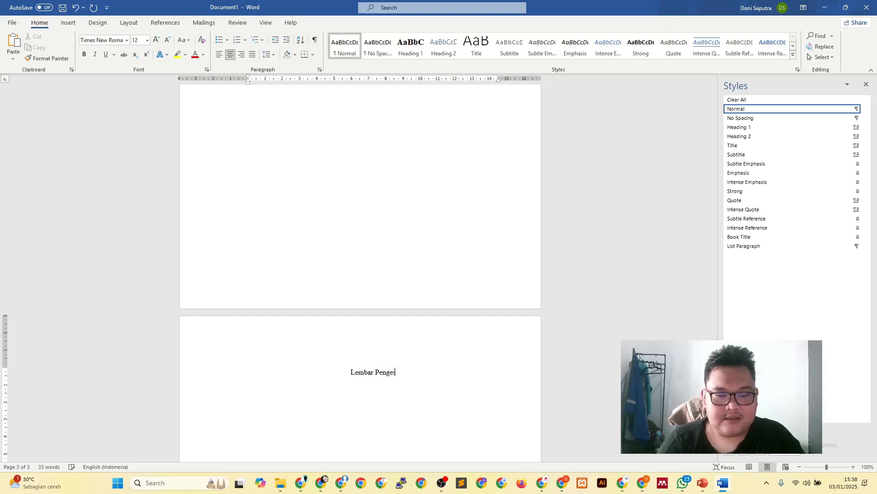
pyautogui.write('ahan')
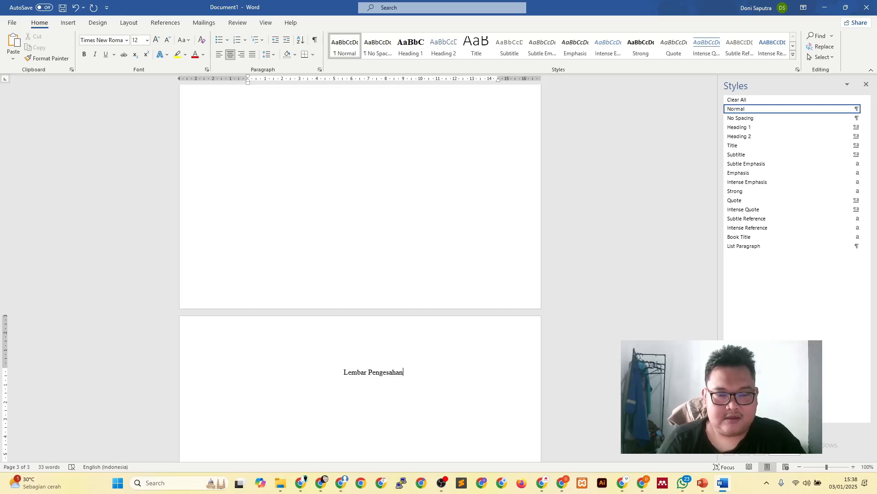
# Step: Add two new pages after "Lembar Pengesahan", headed "Daftar Isi" and "Daftar Tabel"
pyautogui.scroll(3, 398, 204)
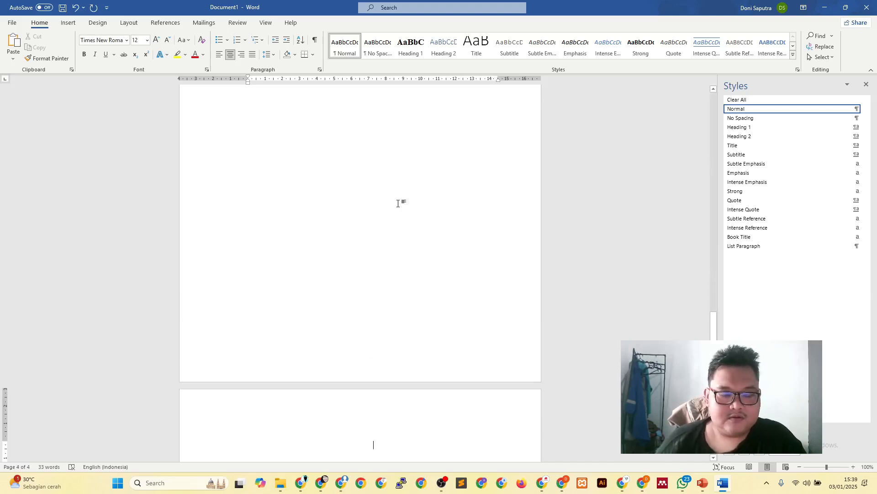
pyautogui.scroll(-3, 398, 203)
pyautogui.write('a')
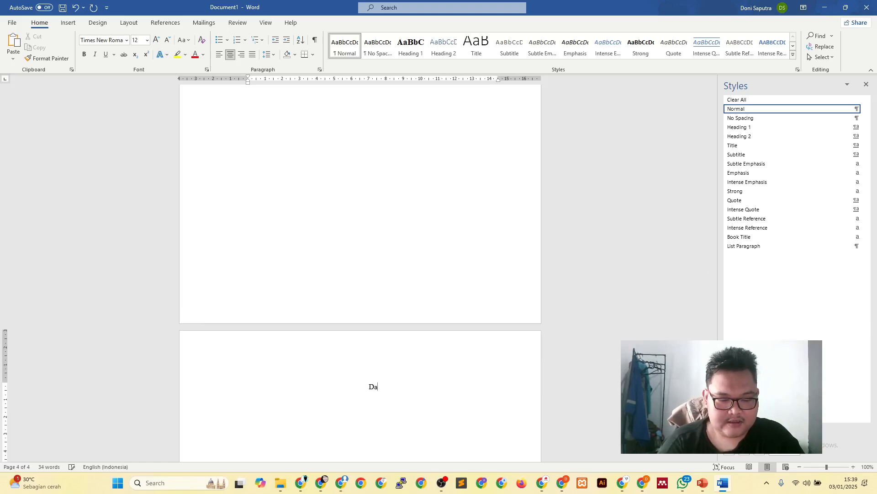
pyautogui.write('ftar Isi')
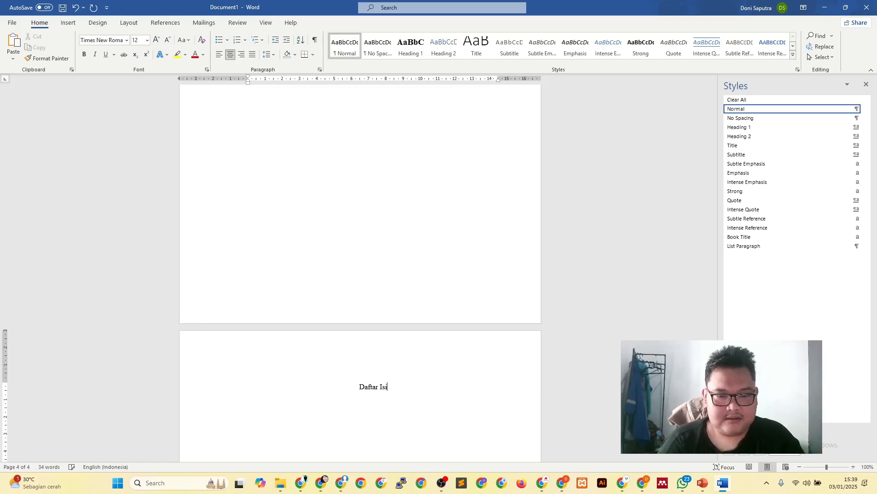
pyautogui.hotkey('ctrl', 'Return')
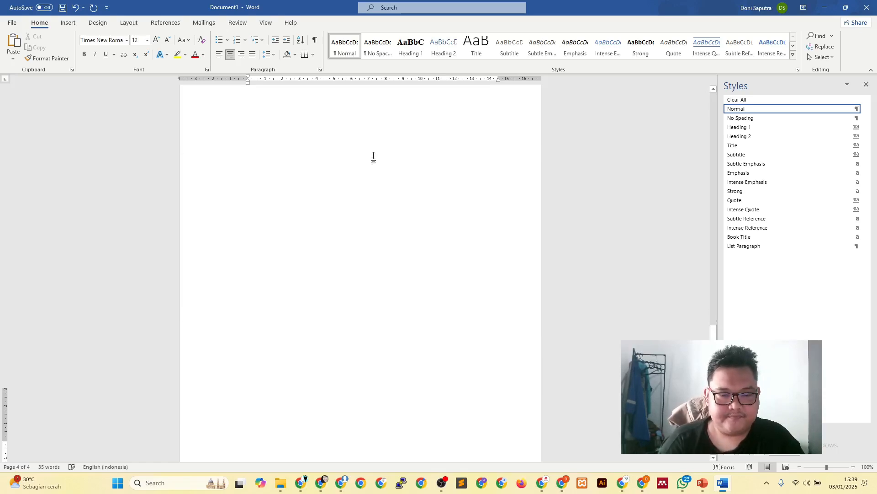
pyautogui.write('Daftar ')
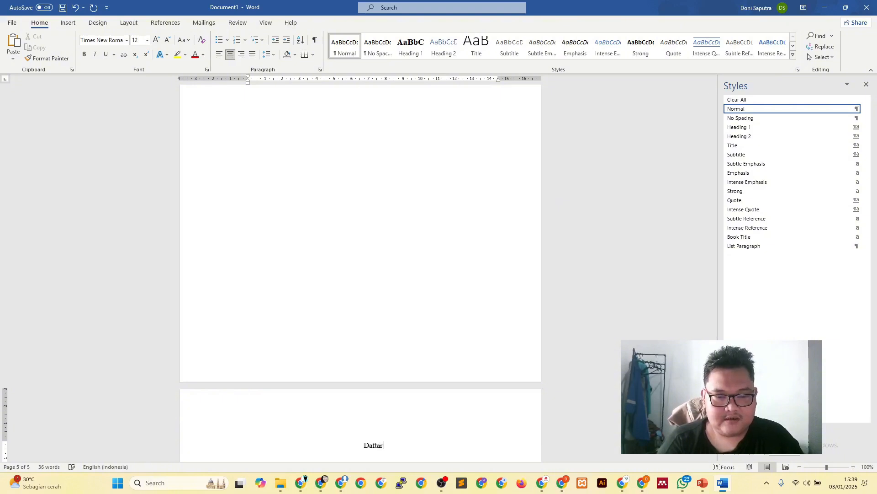
pyautogui.write('Tabel')
# Step: Add two new pages after "Daftar Tabel", headed "Daftar Gambar" and "Daftar Lampiran"
pyautogui.hotkey('ctrl', 'Return')
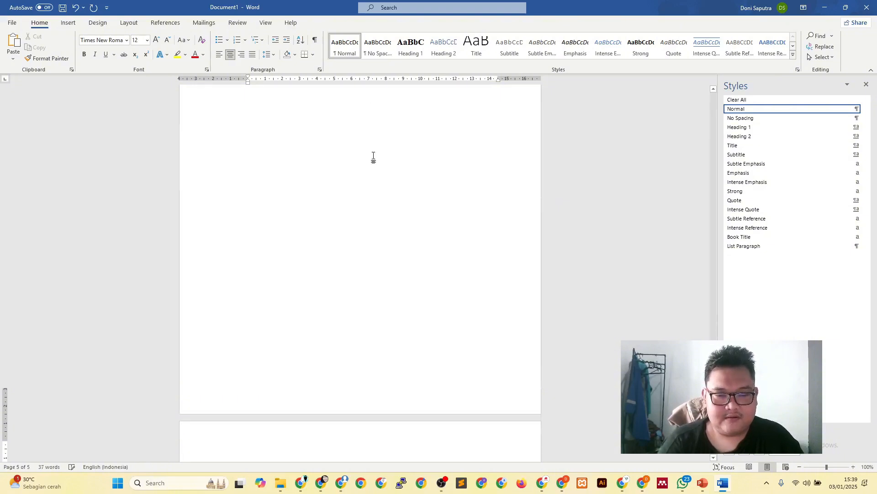
pyautogui.write('Daftar Gambar')
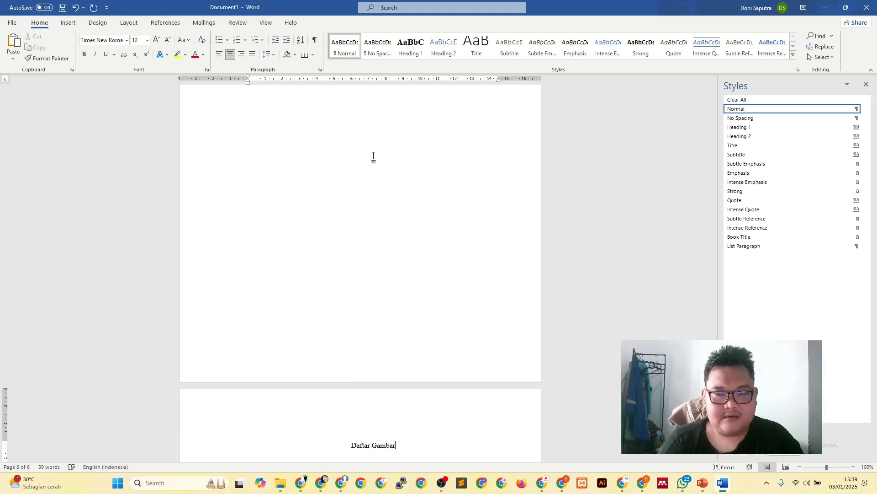
pyautogui.hotkey('ctrl', 'Return')
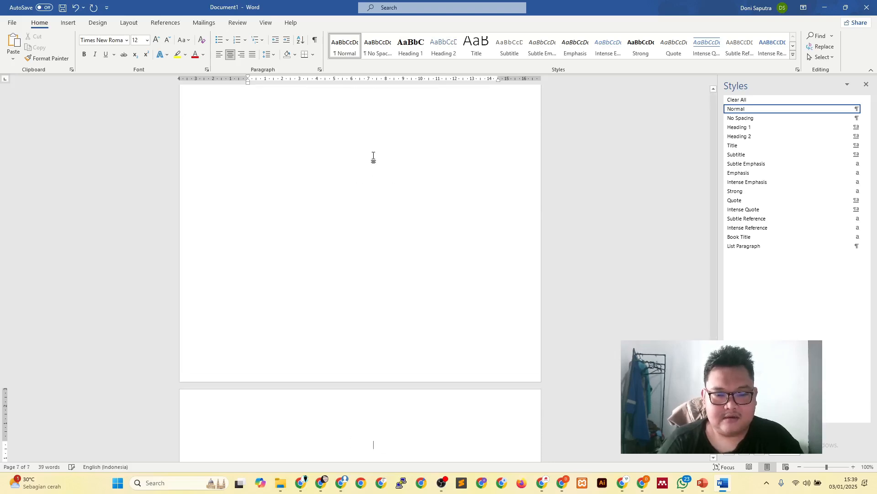
pyautogui.write('Daftar')
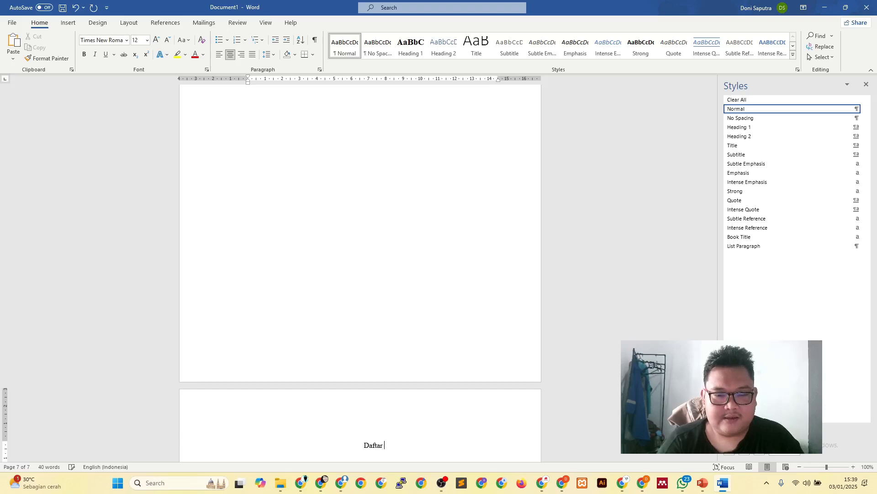
pyautogui.write(' Lampiran')
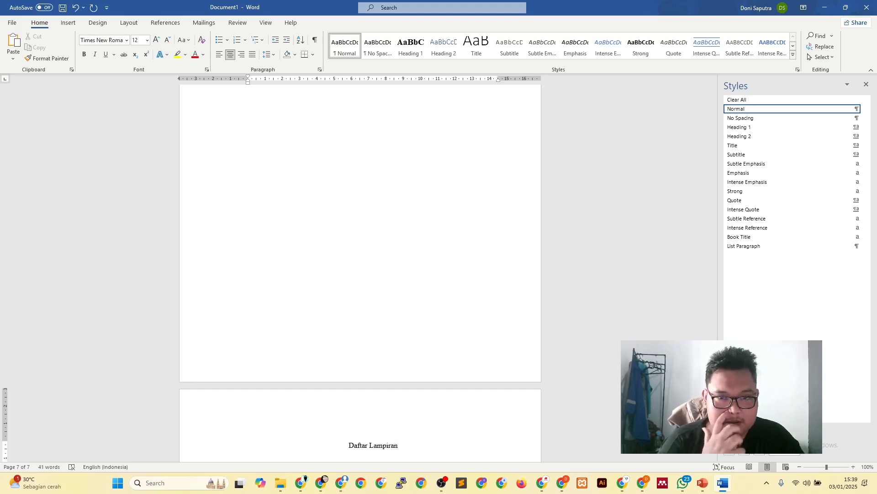
# Step: Apply the Heading 1 style to the "Lembar Persetujuan Publikasi" line on page 2
pyautogui.scroll(15, 360, 270)
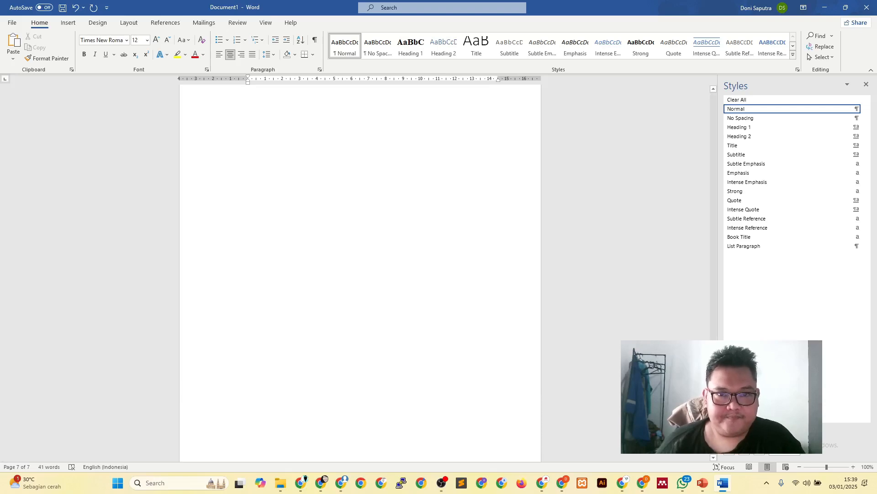
pyautogui.scroll(15, 373, 156)
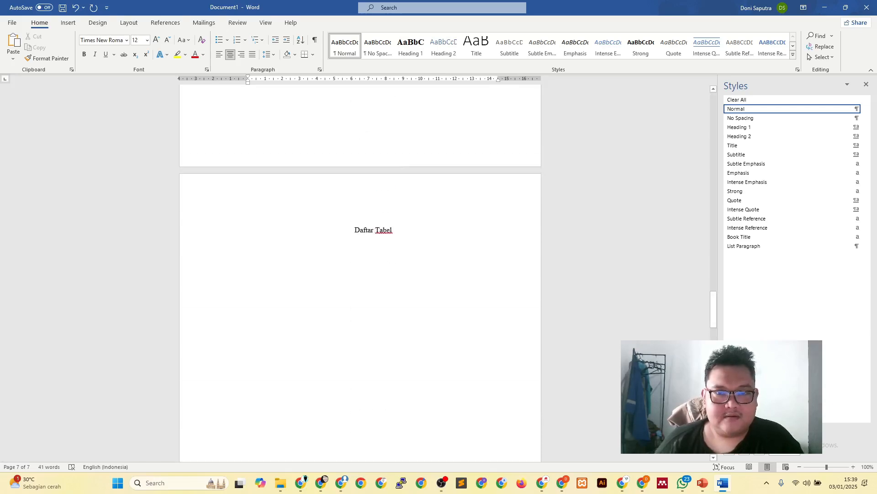
pyautogui.scroll(15, 372, 156)
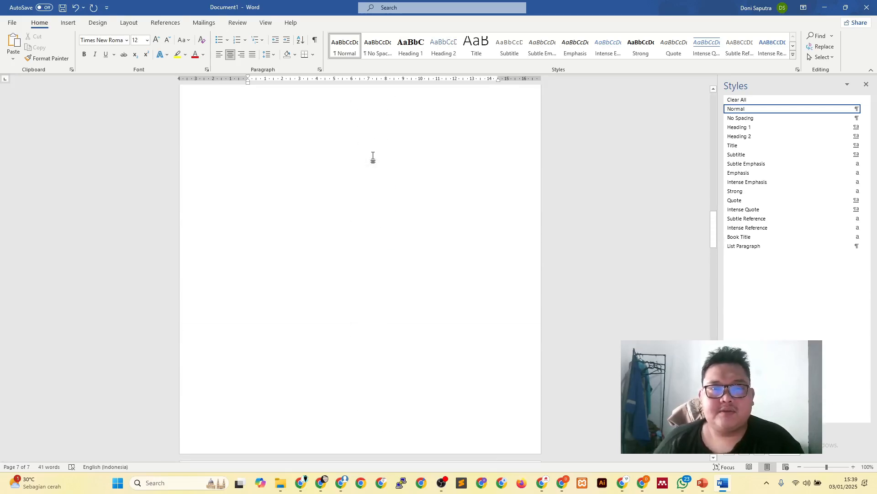
pyautogui.scroll(4, 374, 156)
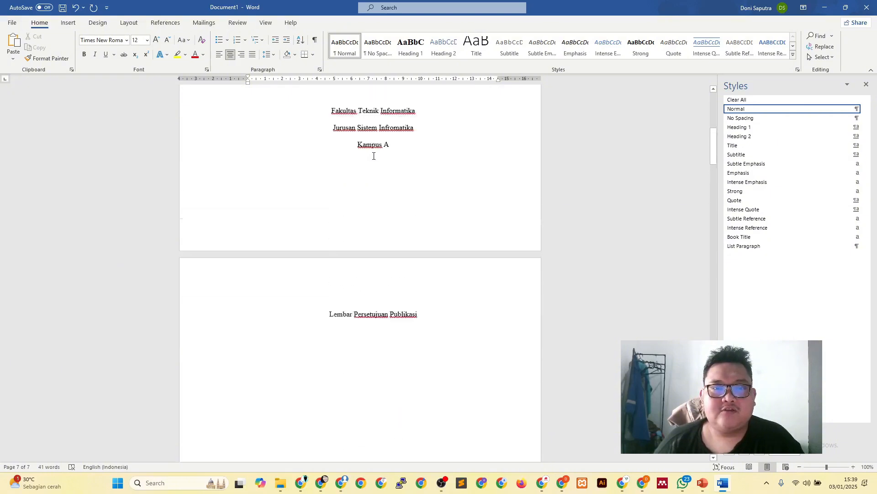
pyautogui.scroll(-4, 373, 160)
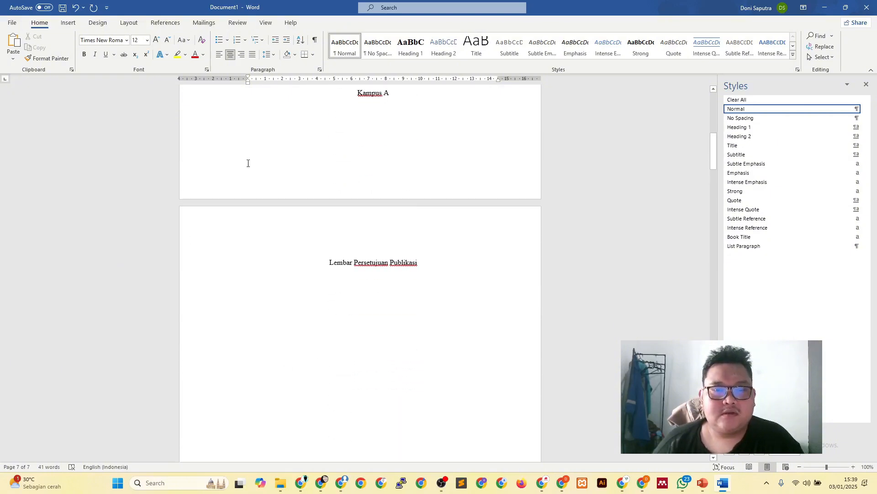
pyautogui.click(216, 266)
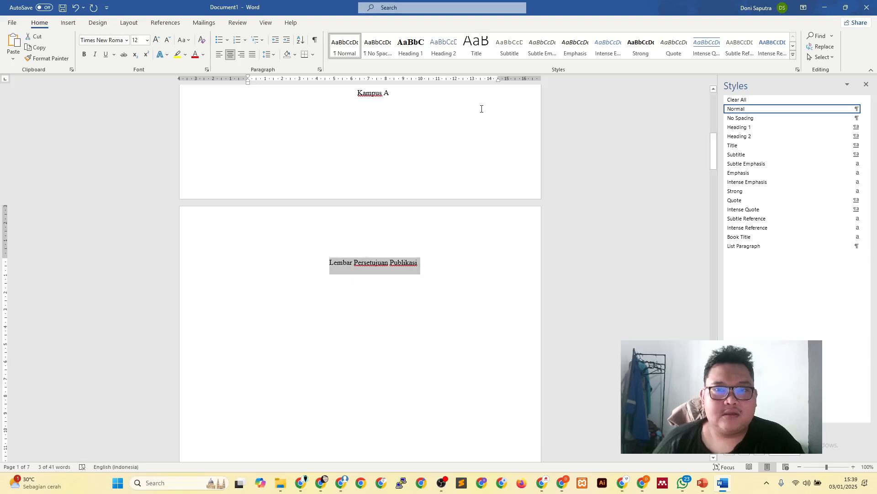
pyautogui.click(411, 46)
# Step: Reduce the font size of the "Lembar Persetujuan Publikasi" heading to 12 pt
pyautogui.hotkey('ctrl', 's')
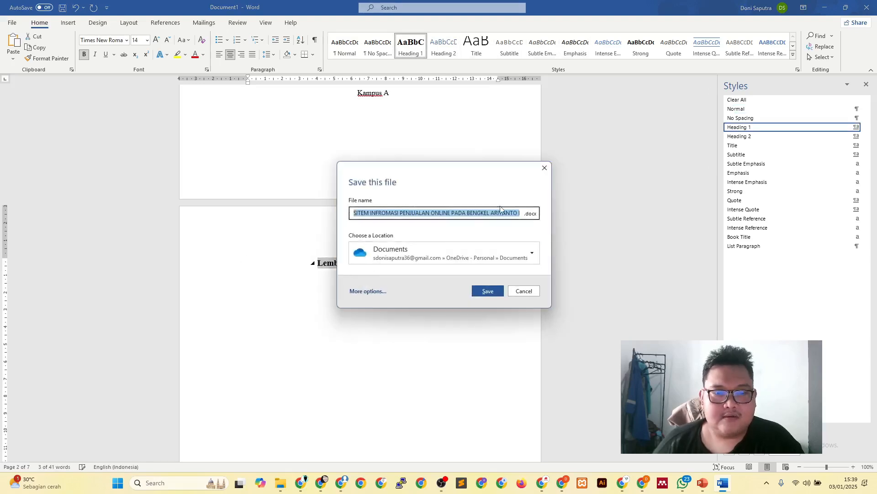
pyautogui.click(545, 168)
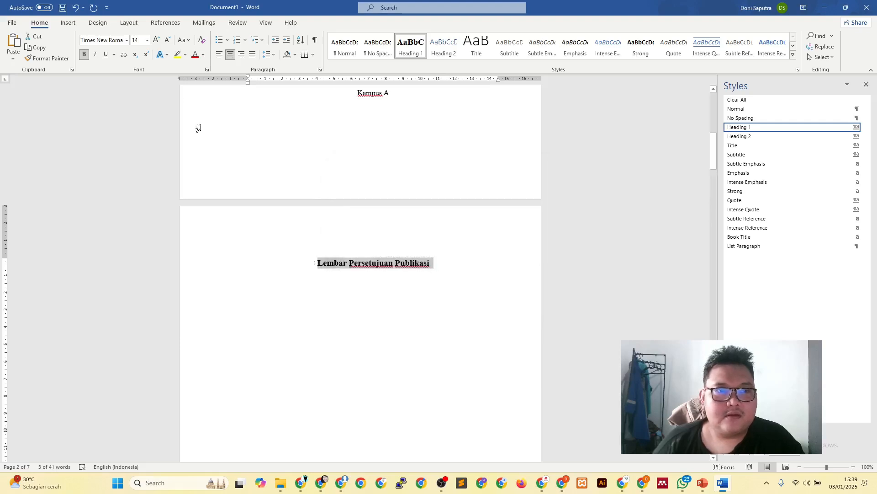
pyautogui.click(168, 40)
# Step: Apply Heading 1 to "Lembar Pengesahan" on page 3, centre it and reduce its font size to 12 pt
pyautogui.scroll(-10, 369, 255)
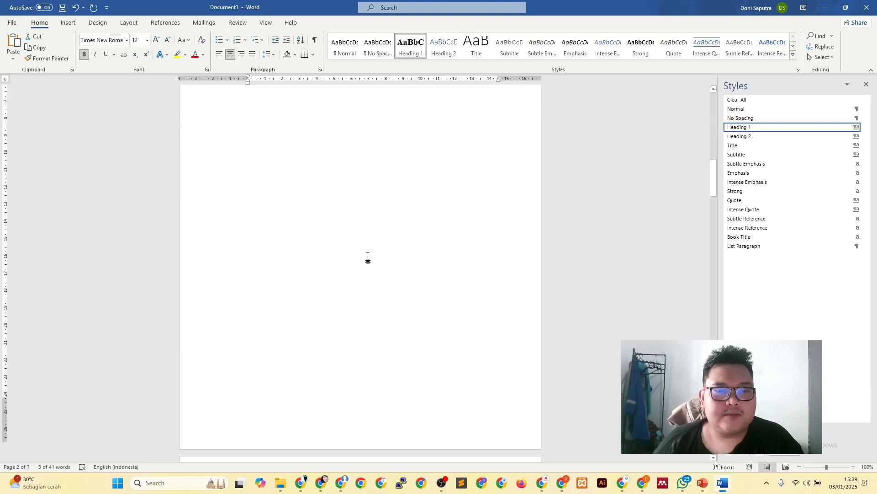
pyautogui.scroll(-2, 369, 256)
pyautogui.click(226, 284)
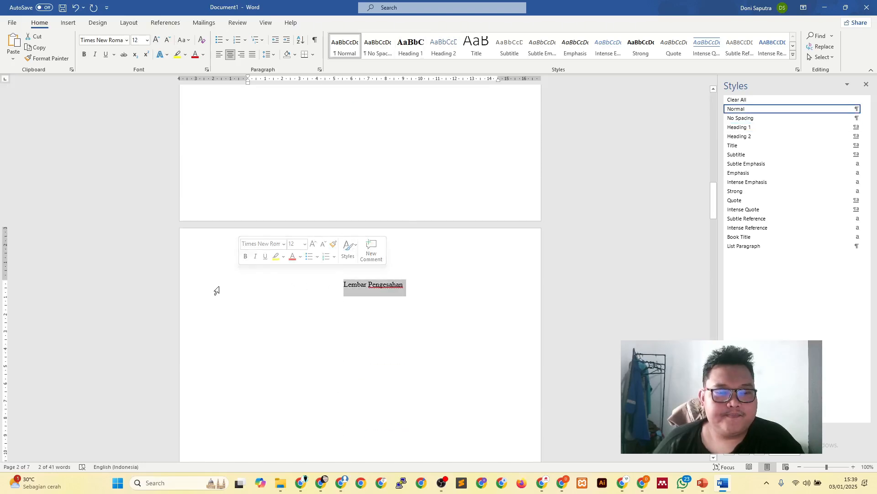
pyautogui.click(410, 46)
pyautogui.hotkey('ctrl', 'e')
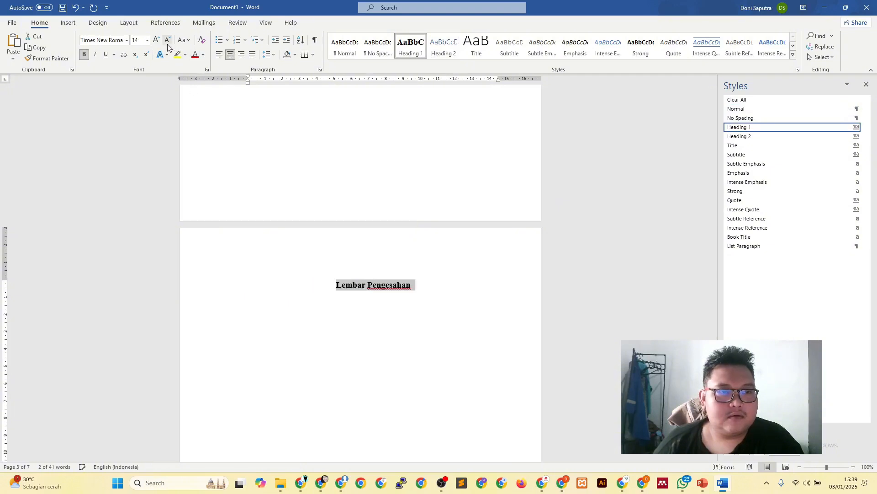
pyautogui.click(167, 40)
# Step: Apply Heading 1 to "Daftar Isi" on page 4, reduce it to 12 pt and centre it
pyautogui.scroll(-3, 372, 236)
pyautogui.scroll(-8, 381, 232)
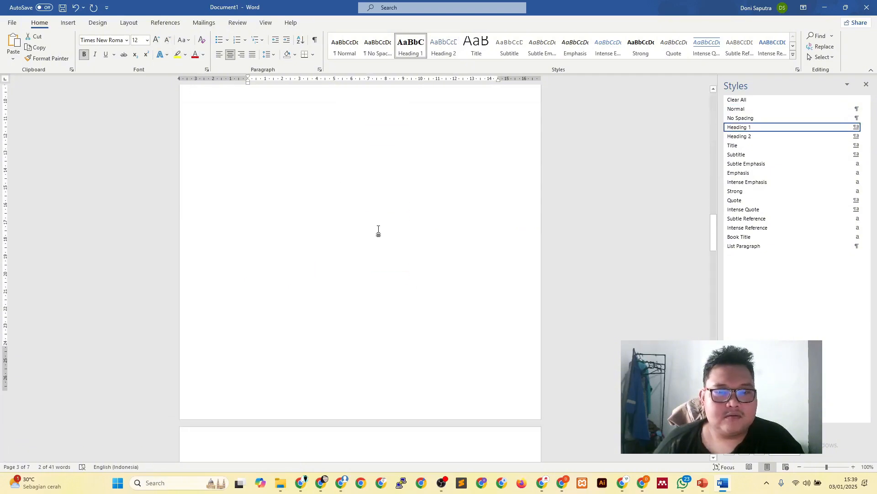
pyautogui.click(216, 225)
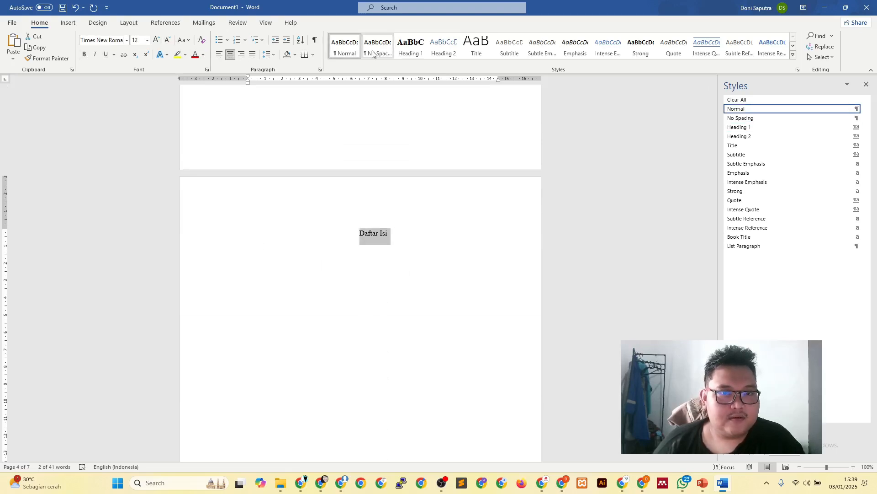
pyautogui.click(411, 46)
pyautogui.click(168, 42)
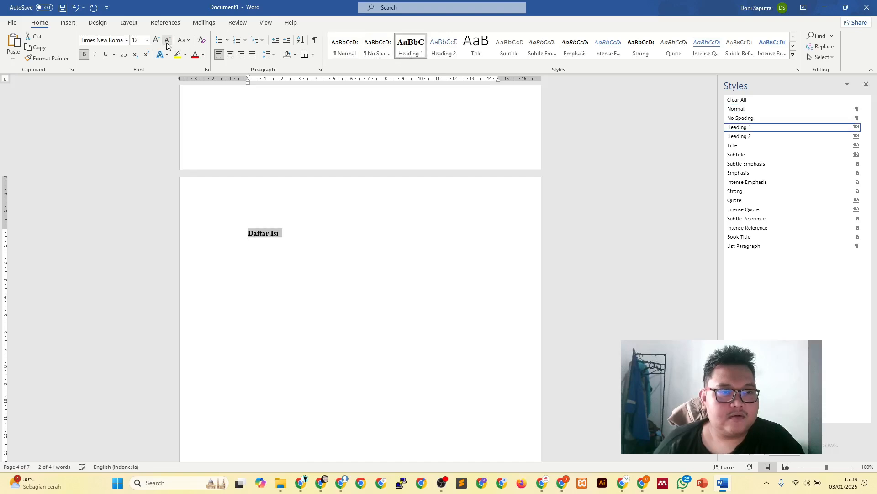
pyautogui.hotkey('ctrl', 'e')
pyautogui.hotkey('ctrl', 's')
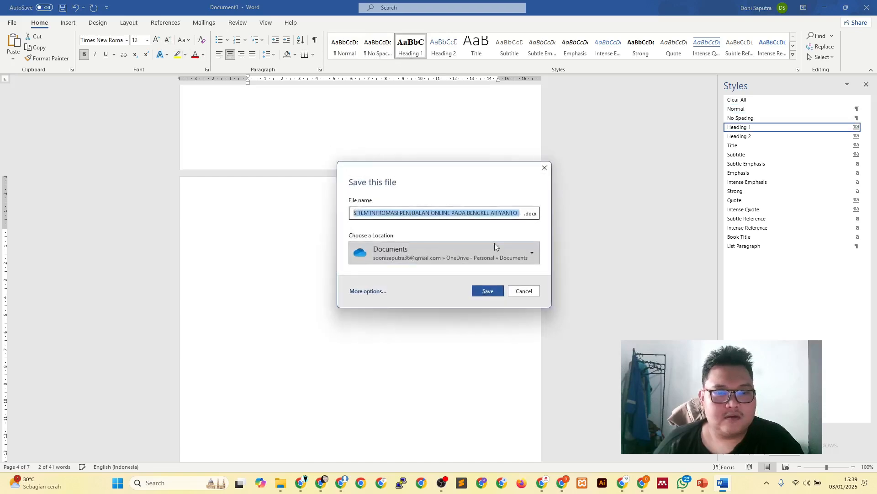
pyautogui.click(543, 169)
# Step: Apply the Heading 1 style to "Daftar Tabel" on page 5 and centre it
pyautogui.scroll(-10, 424, 252)
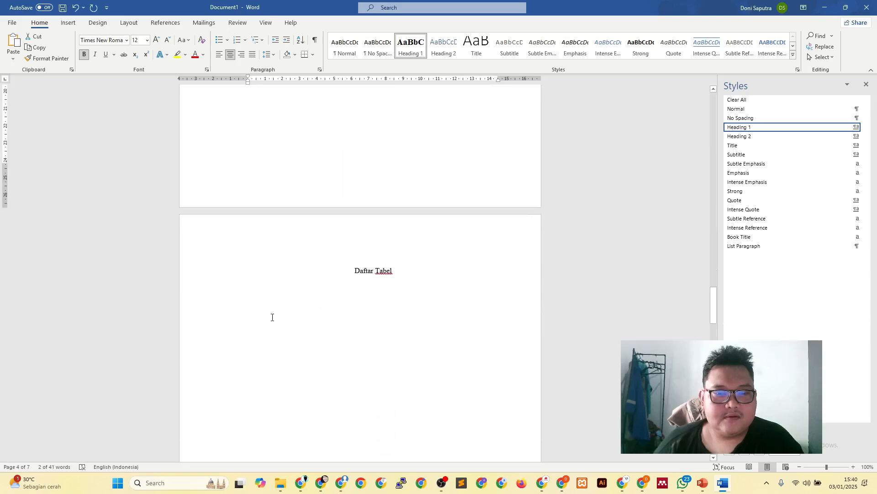
pyautogui.click(222, 266)
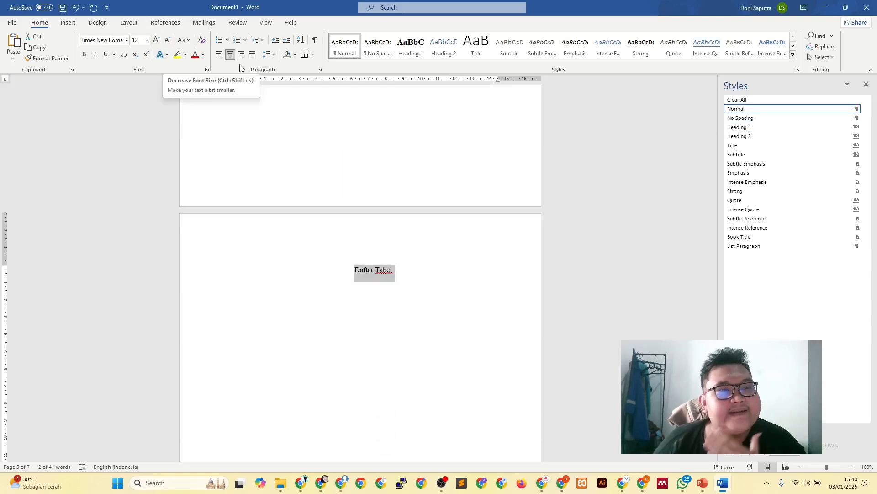
pyautogui.click(410, 45)
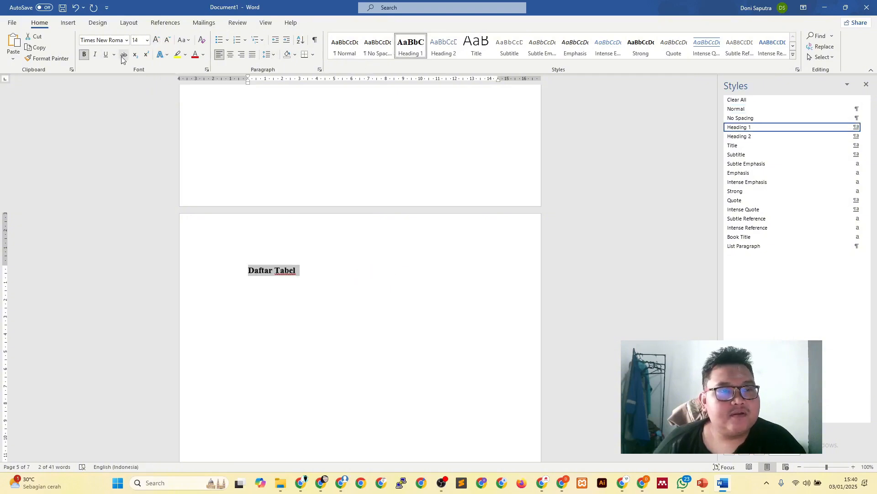
pyautogui.hotkey('ctrl', 'e')
# Step: Apply the Heading 1 style to "Daftar Gambar" on page 6 and centre it
pyautogui.scroll(-10, 393, 316)
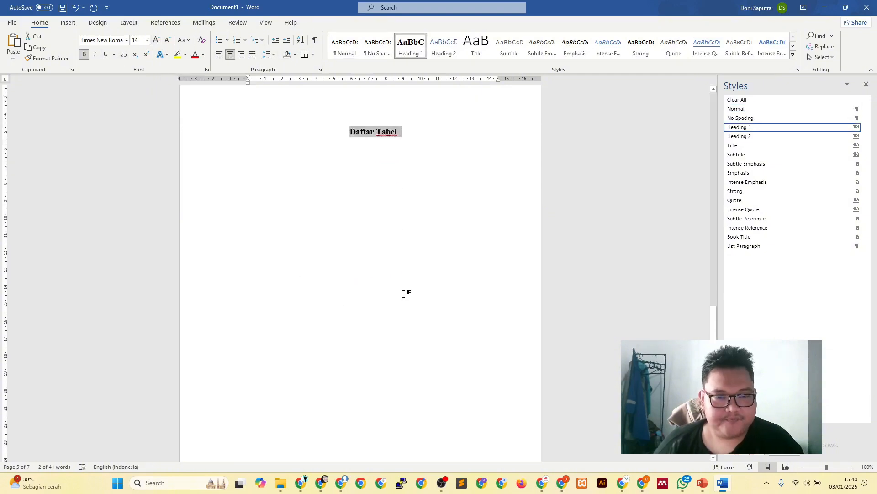
pyautogui.scroll(-2, 378, 302)
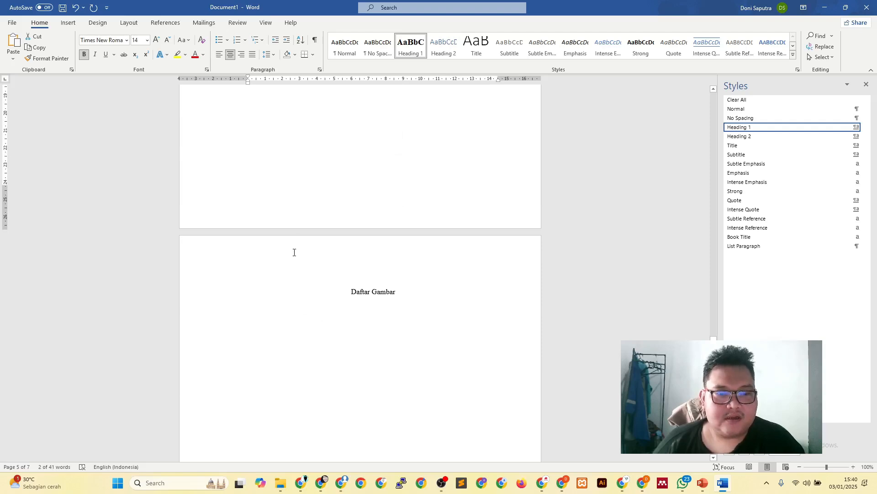
pyautogui.click(233, 292)
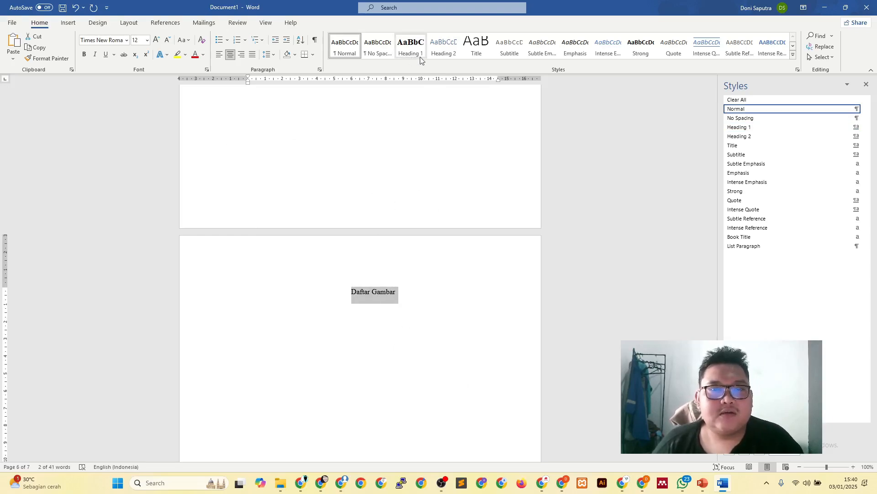
pyautogui.click(411, 45)
pyautogui.hotkey('ctrl', 'e')
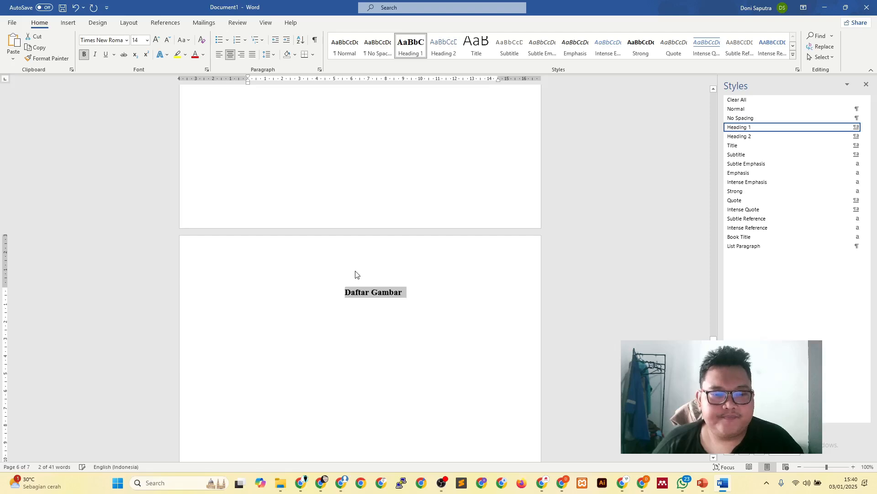
pyautogui.hotkey('ctrl', 's')
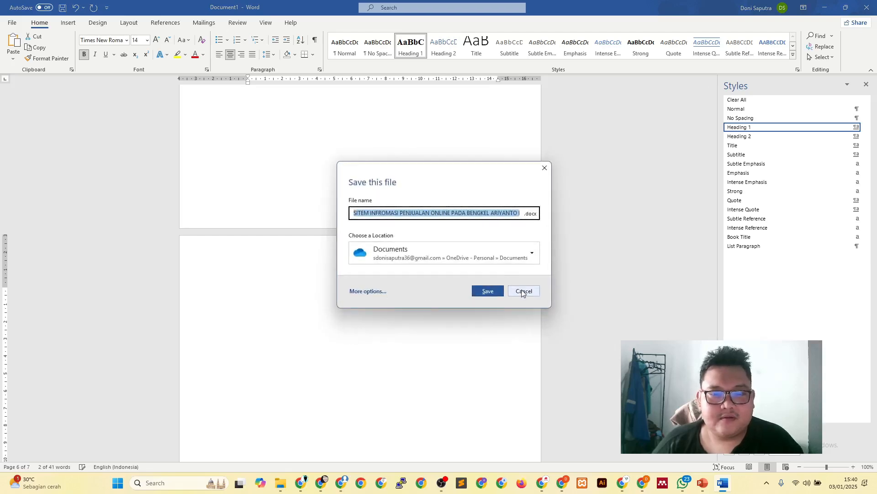
pyautogui.click(524, 290)
# Step: Select all the Heading 1 titles from "Lembar Persetujuan Publikasi" to "Daftar Gambar" and change them to uppercase
pyautogui.click(417, 293)
pyautogui.scroll(3, 397, 251)
pyautogui.scroll(20, 397, 250)
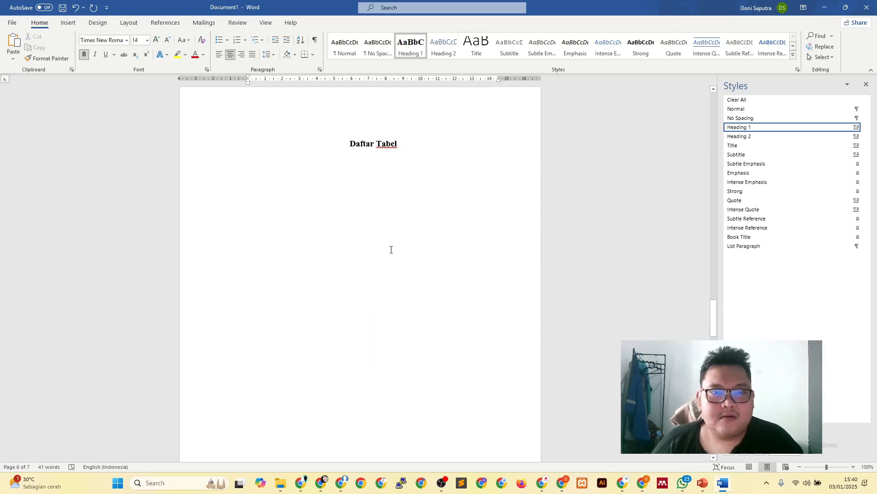
pyautogui.scroll(15, 389, 249)
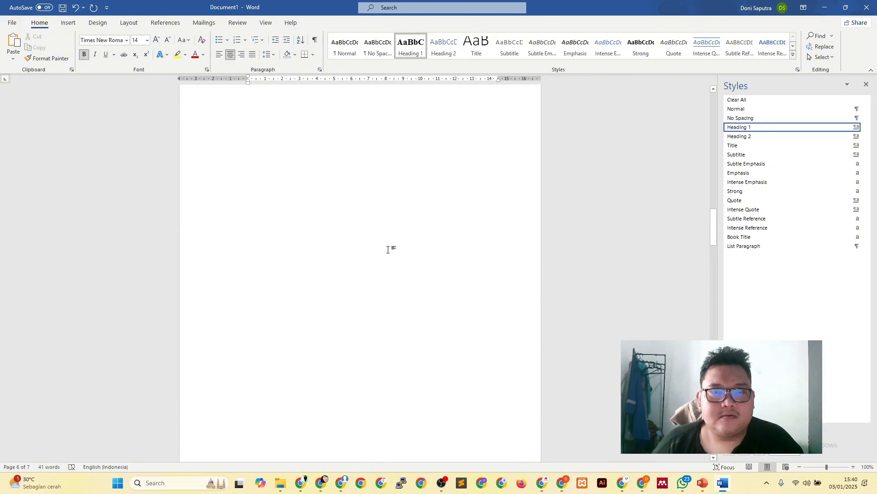
pyautogui.scroll(10, 387, 250)
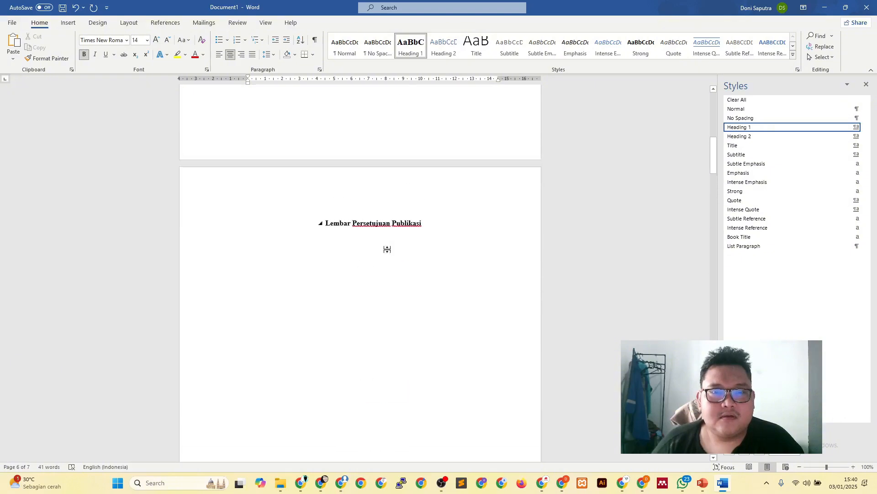
pyautogui.scroll(-5, 386, 250)
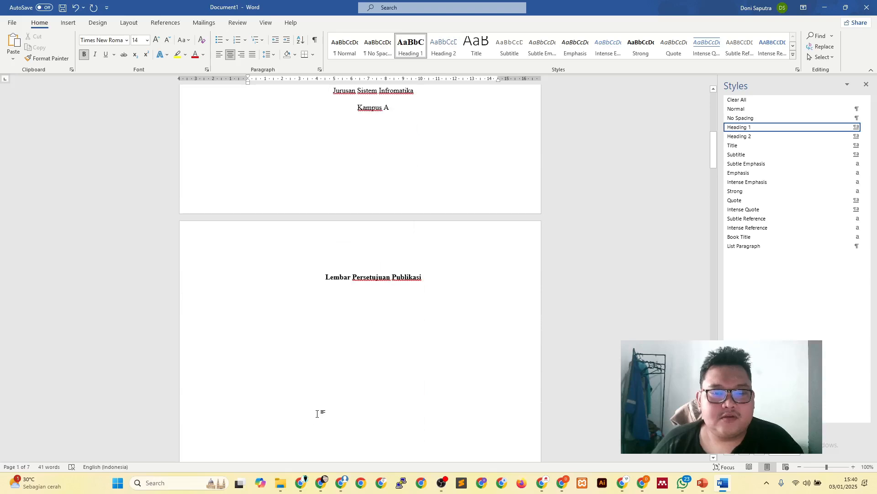
pyautogui.tripleClick(313, 276)
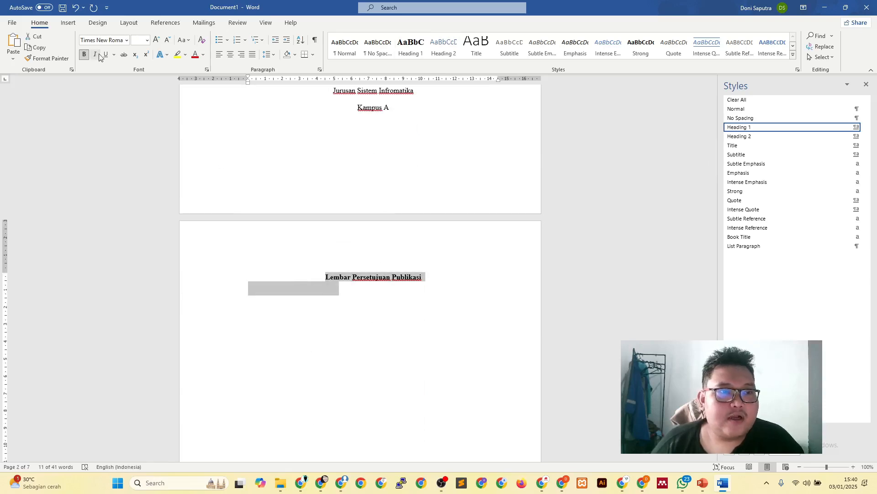
pyautogui.click(185, 41)
pyautogui.click(208, 78)
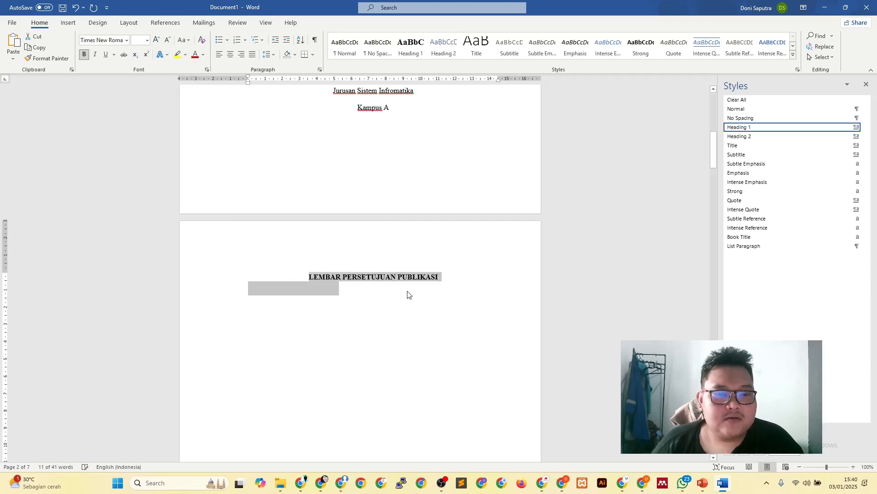
# Step: Apply the Heading 1 style to "Daftar Lampiran" on page 7 and centre it
pyautogui.scroll(-10, 408, 292)
pyautogui.scroll(-20, 407, 292)
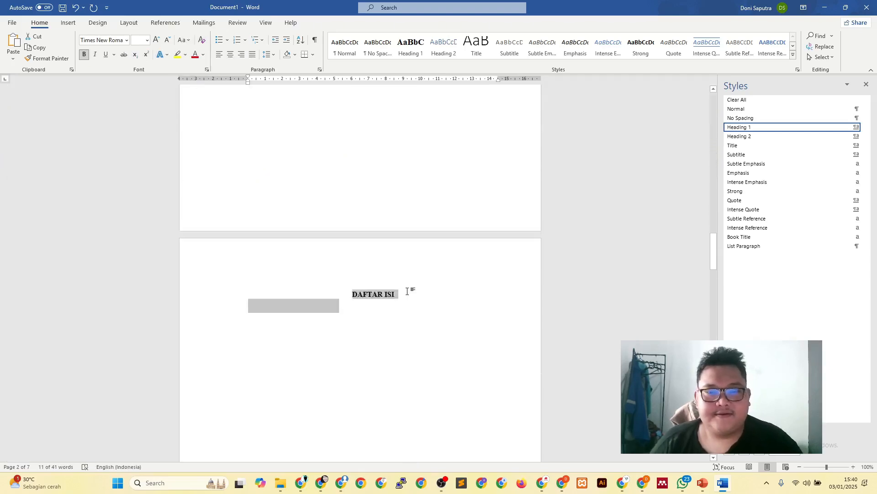
pyautogui.scroll(-20, 407, 291)
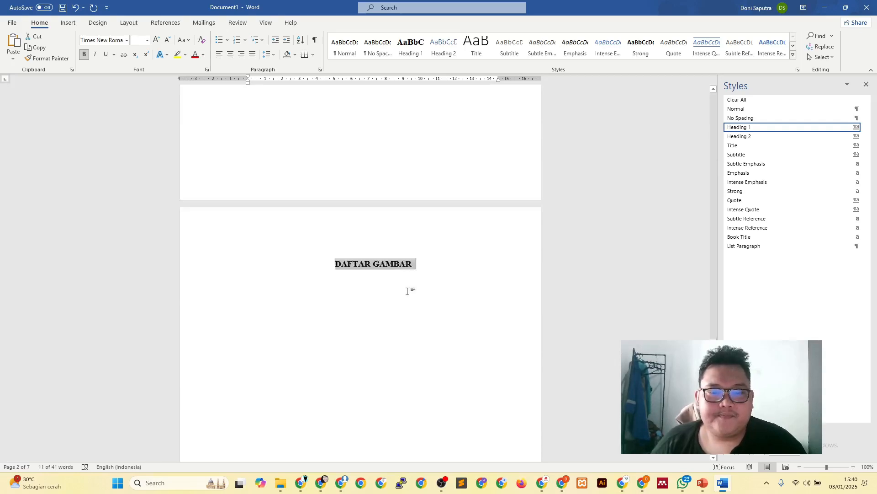
pyautogui.scroll(1, 408, 291)
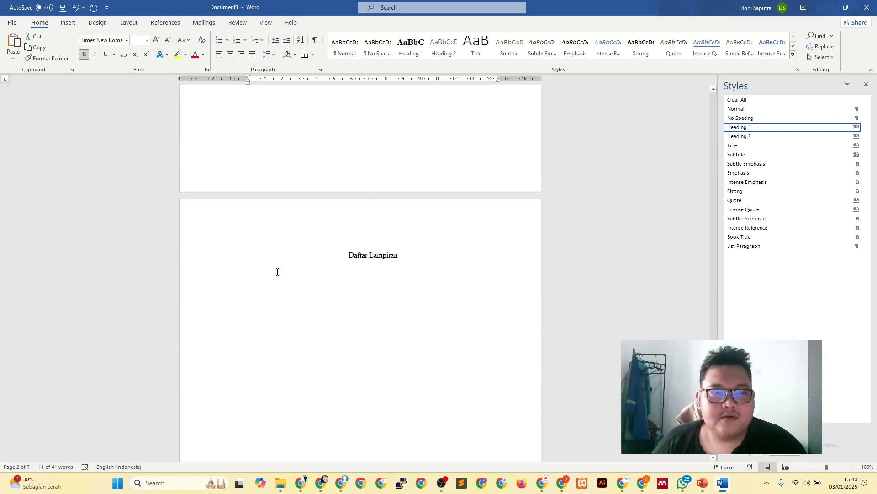
pyautogui.click(204, 258)
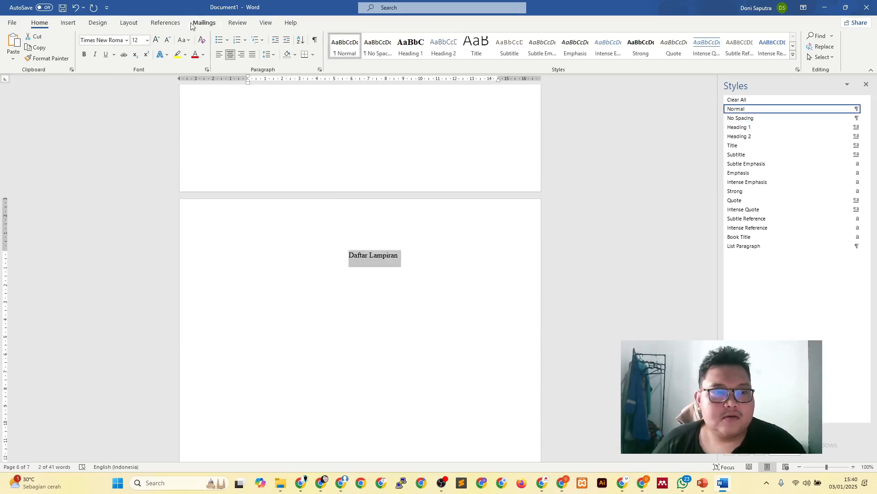
pyautogui.click(411, 46)
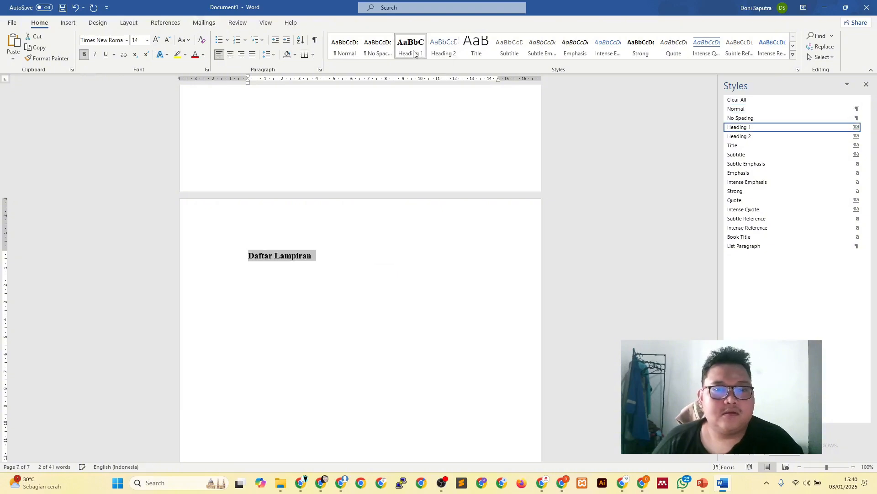
pyautogui.click(230, 55)
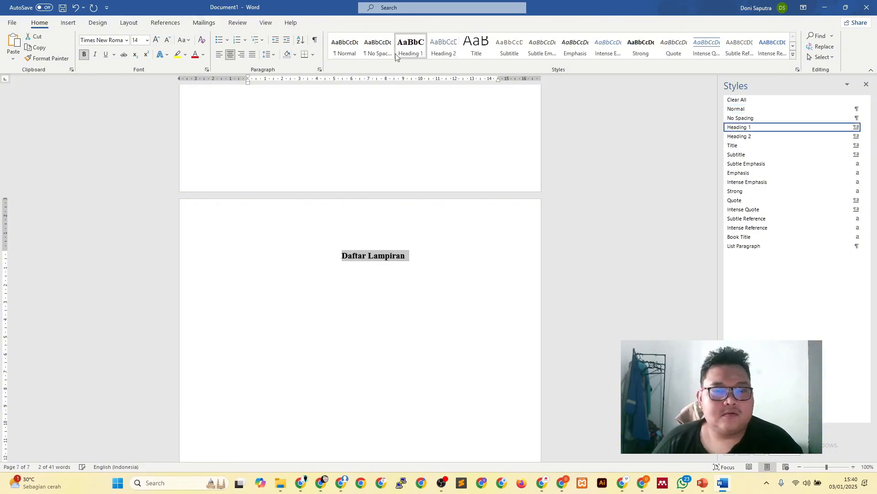
# Step: Change the "Daftar Lampiran" heading to uppercase
pyautogui.click(184, 40)
pyautogui.click(196, 77)
pyautogui.click(437, 286)
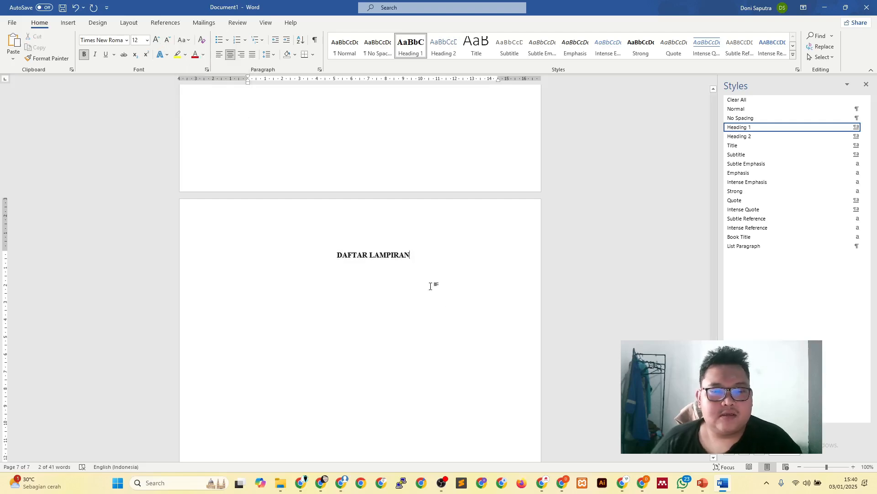
pyautogui.hotkey('ctrl', 's')
pyautogui.click(545, 167)
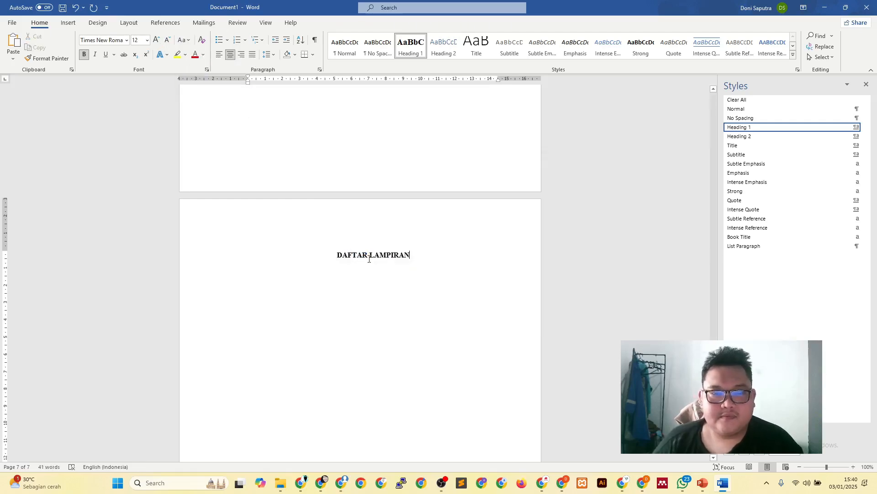
# Step: Copy the "DAFTAR LAMPIRAN" heading and insert a page break to start a new page after it
pyautogui.scroll(-3, 400, 186)
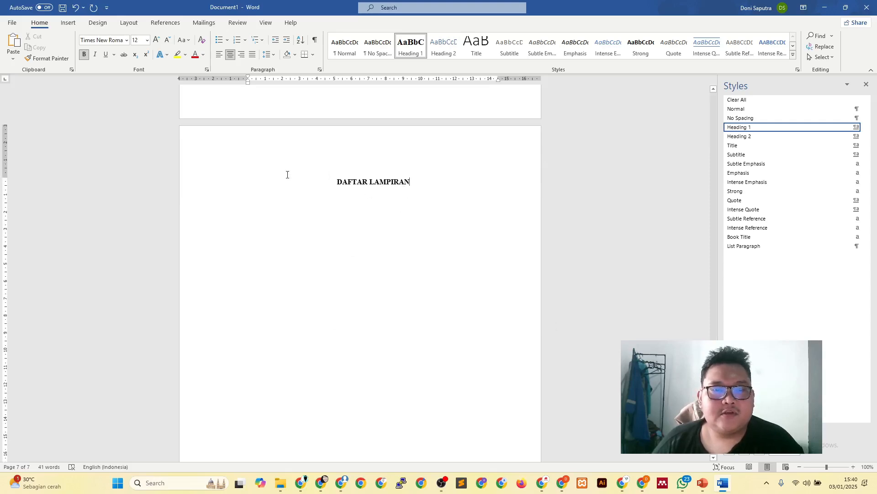
pyautogui.click(195, 182)
pyautogui.hotkey('ctrl', 'c')
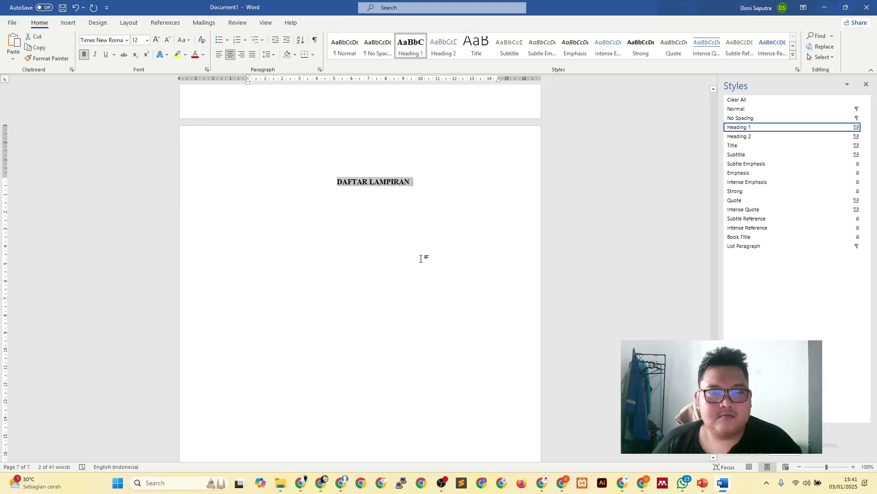
pyautogui.scroll(-5, 421, 259)
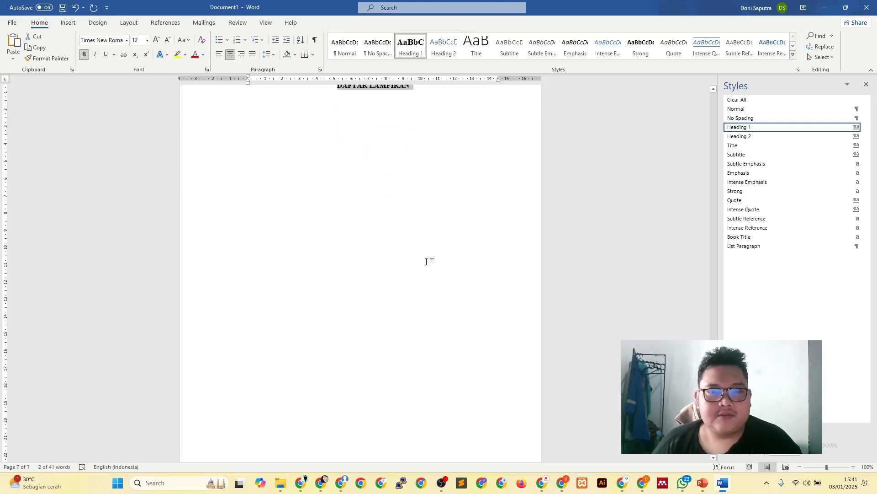
pyautogui.click(421, 388)
pyautogui.hotkey('ctrl', 'Return')
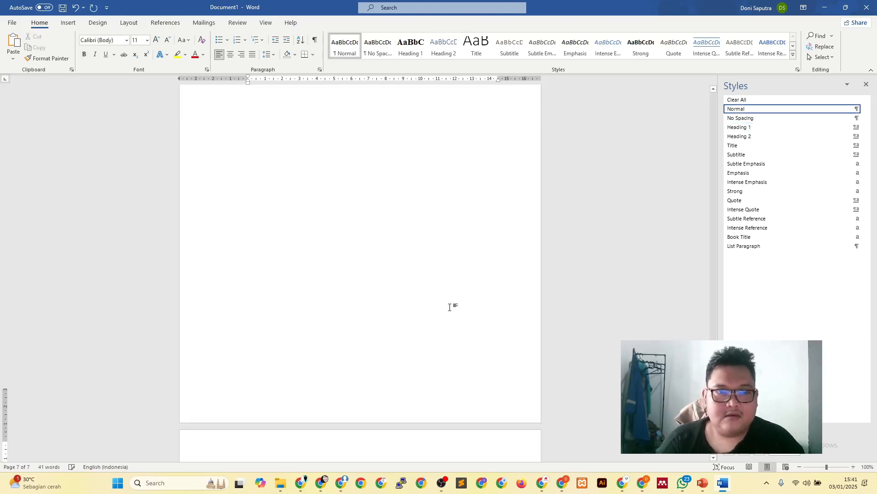
# Step: Paste the copied "DAFTAR LAMPIRAN" heading onto the new page 8
pyautogui.hotkey('ctrl', 'v')
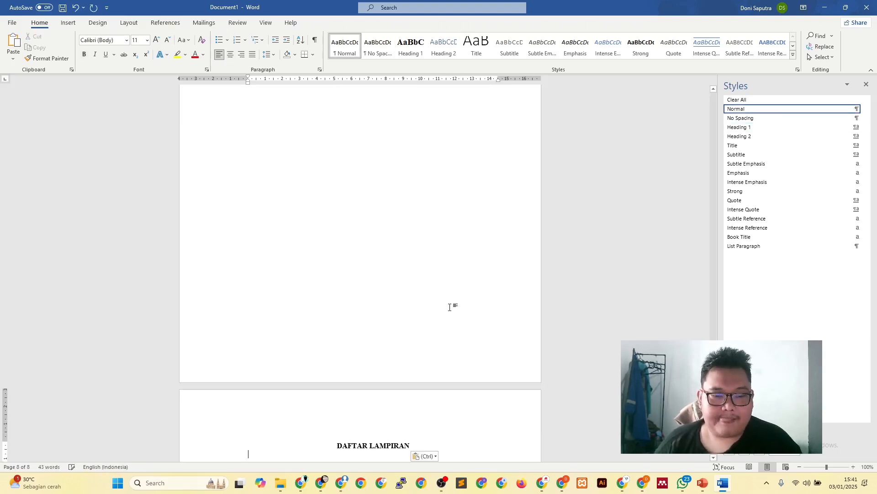
pyautogui.scroll(-3, 420, 373)
pyautogui.click(395, 373)
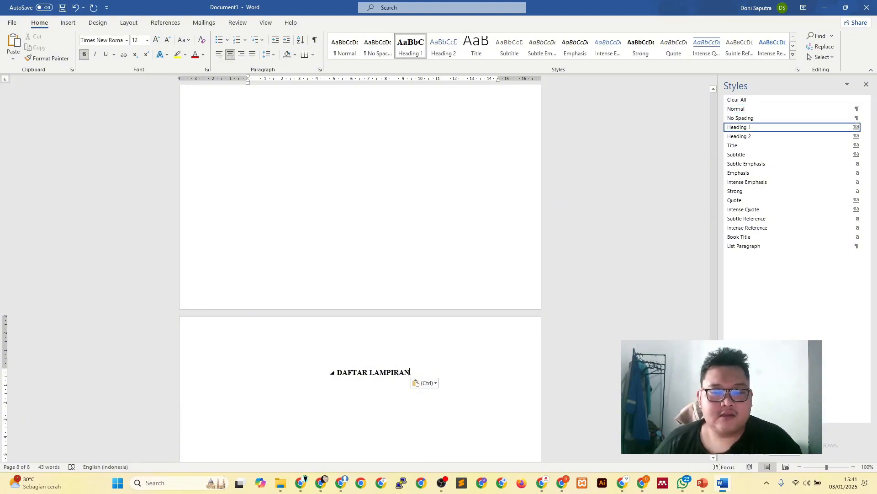
# Step: Replace the pasted heading text on page 8 with "BAB I", keeping its centred Heading 1 formatting
pyautogui.moveTo(410, 371); pyautogui.dragTo(338, 372)
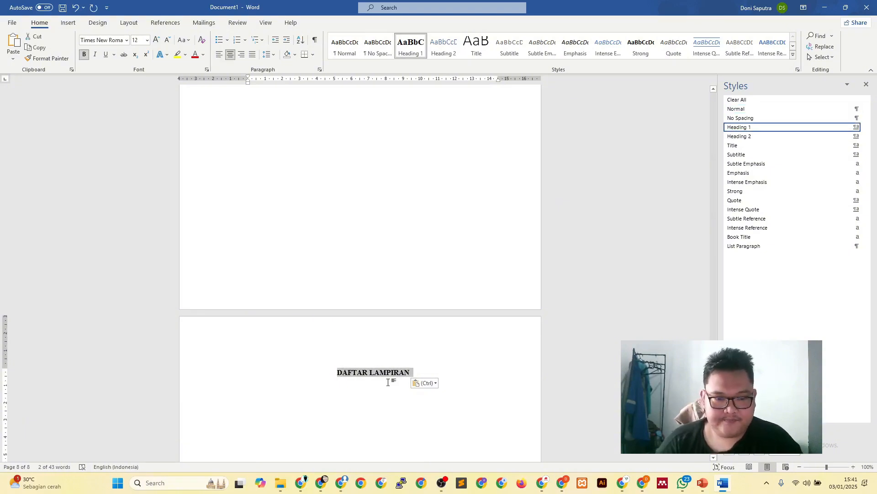
pyautogui.press('Left')
pyautogui.press('Right')
pyautogui.hotkey('shift', 'Right')
pyautogui.hotkey('shift', 'Right')
pyautogui.hotkey('shift', 'Right')
pyautogui.hotkey('shift', 'Right')
pyautogui.hotkey('shift', 'Right')
pyautogui.hotkey('shift', 'Right')
pyautogui.hotkey('shift', 'Right')
pyautogui.hotkey('shift', 'Right')
pyautogui.hotkey('shift', 'Right')
pyautogui.hotkey('shift', 'Right')
pyautogui.hotkey('shift', 'Right')
pyautogui.hotkey('shift', 'Right')
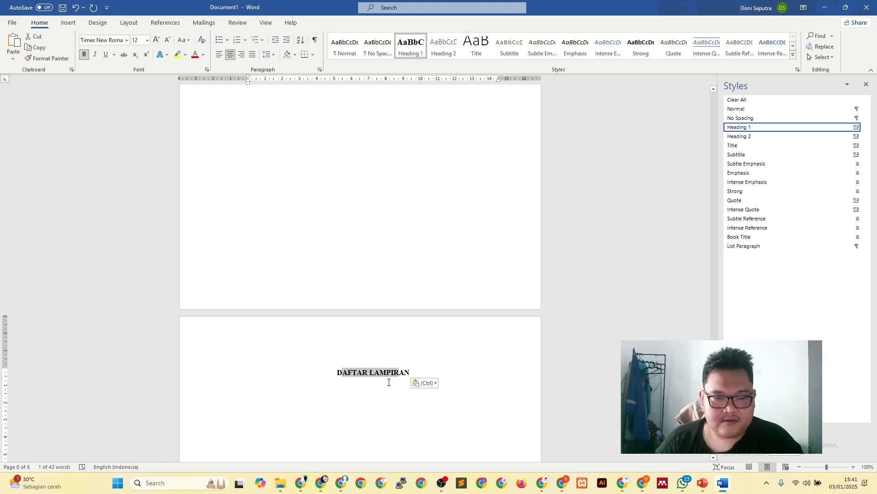
pyautogui.hotkey('shift', 'Right')
pyautogui.hotkey('shift', 'Right')
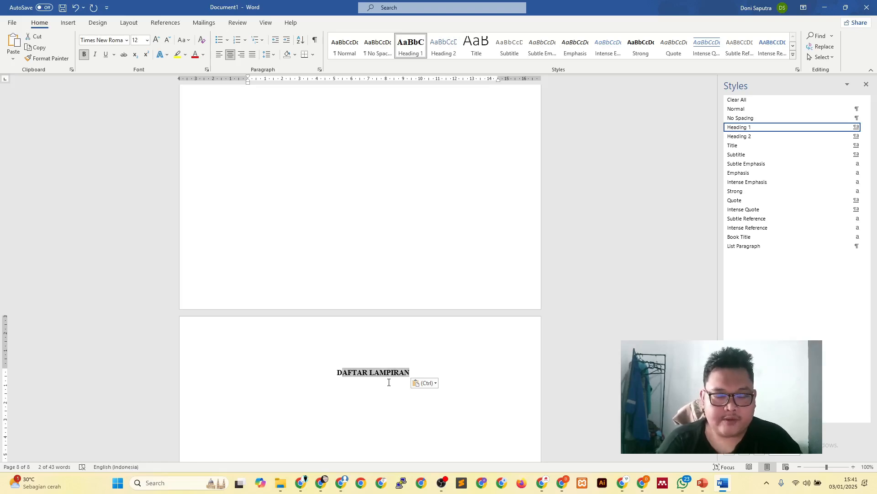
pyautogui.write('BAB')
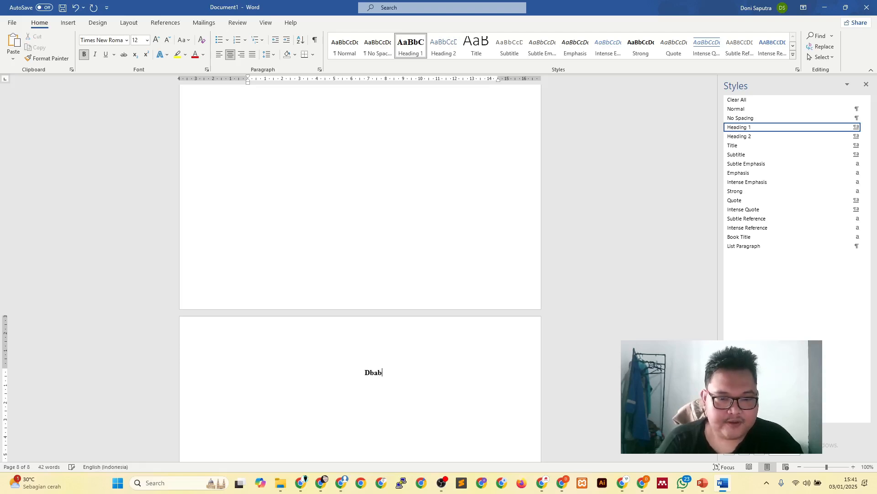
pyautogui.write(' I')
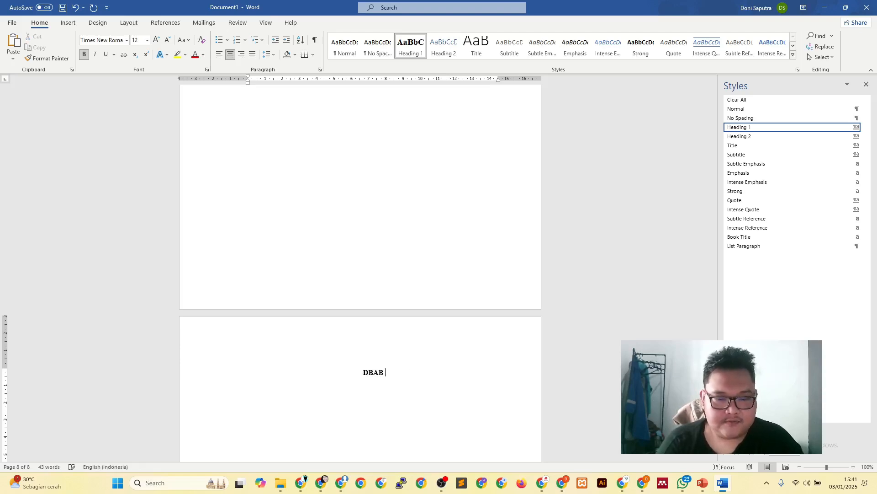
pyautogui.write('I')
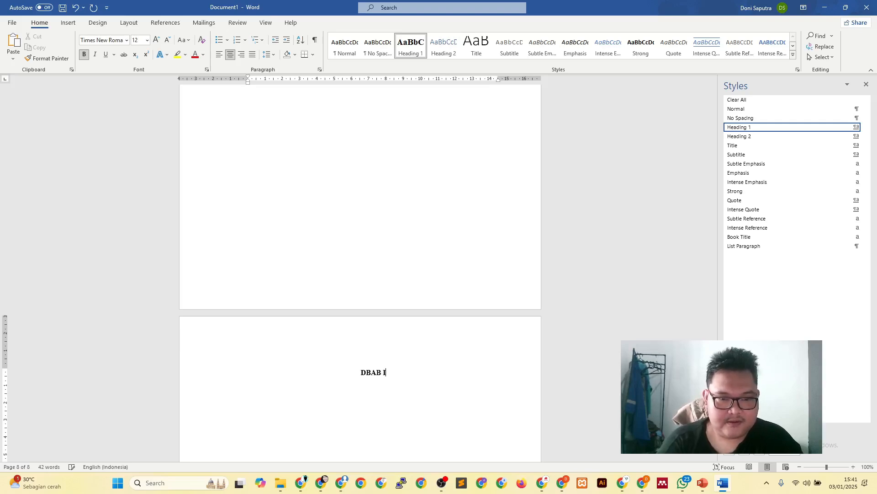
pyautogui.press('BackSpace')
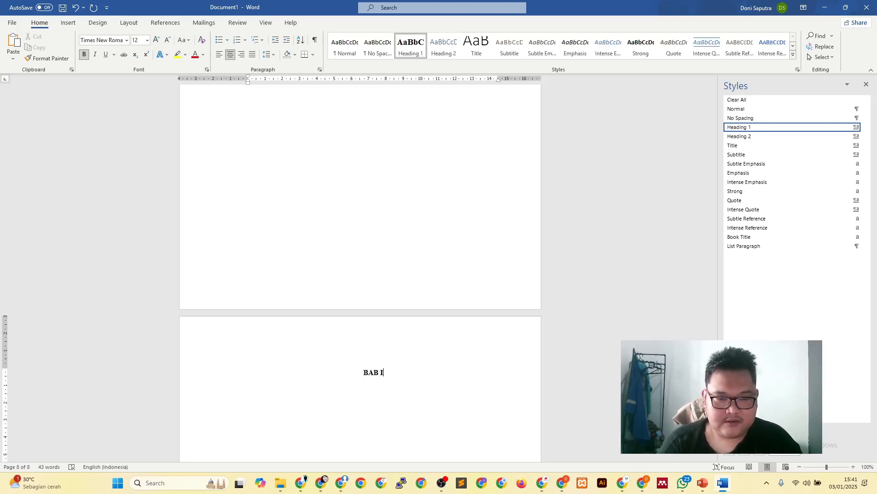
# Step: Add "PENDAHULUAN" to the chapter heading and split it onto its own line below "BAB I"
pyautogui.write('p')
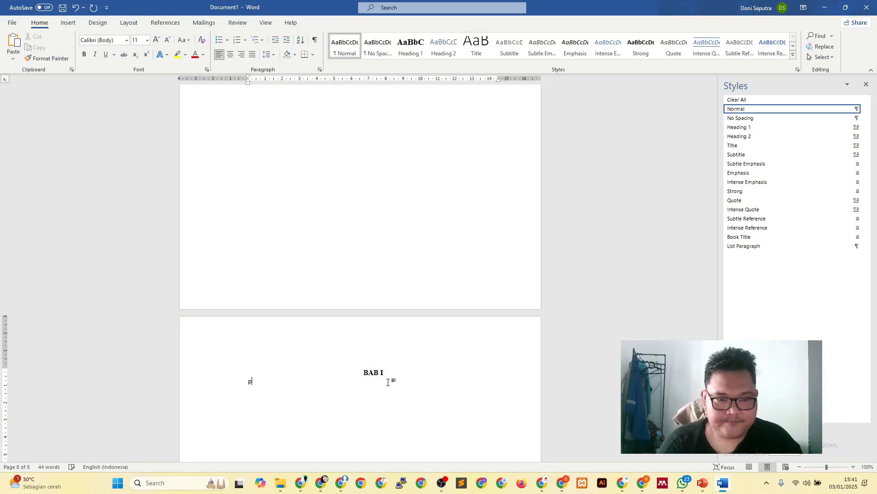
pyautogui.write(' PE')
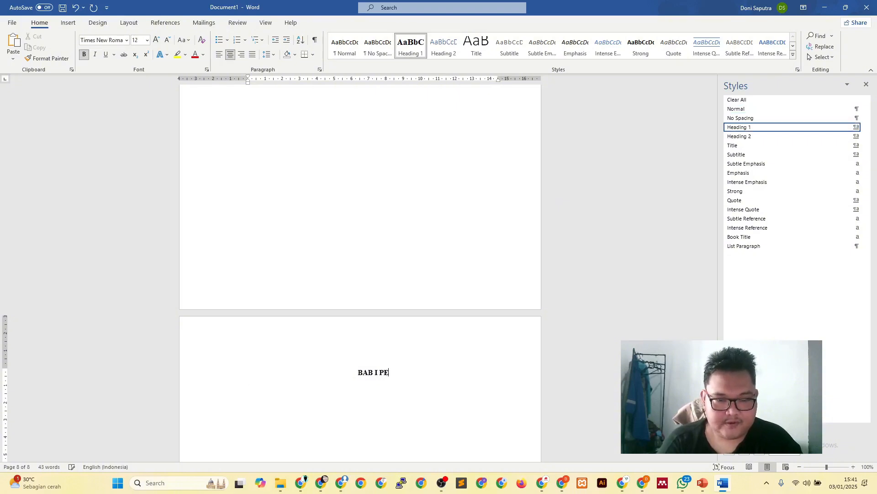
pyautogui.write('NDAHULUAN')
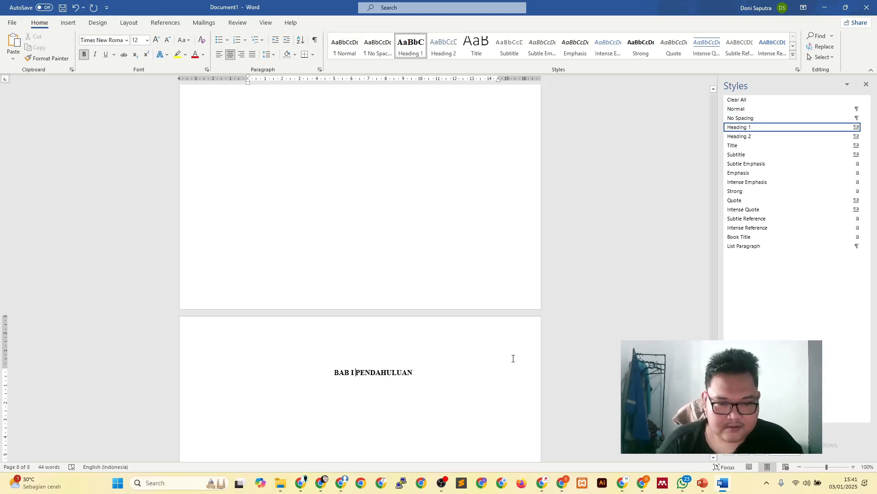
pyautogui.press('Return')
pyautogui.scroll(-3, 472, 398)
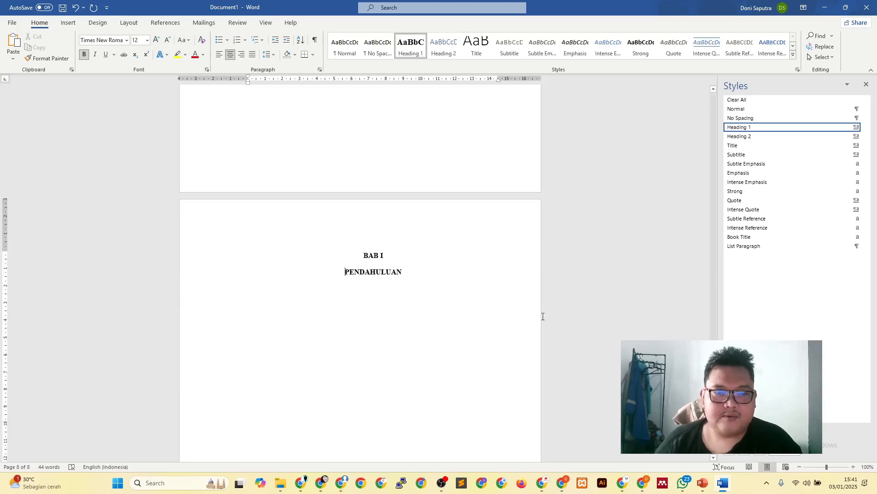
pyautogui.hotkey('ctrl', 's')
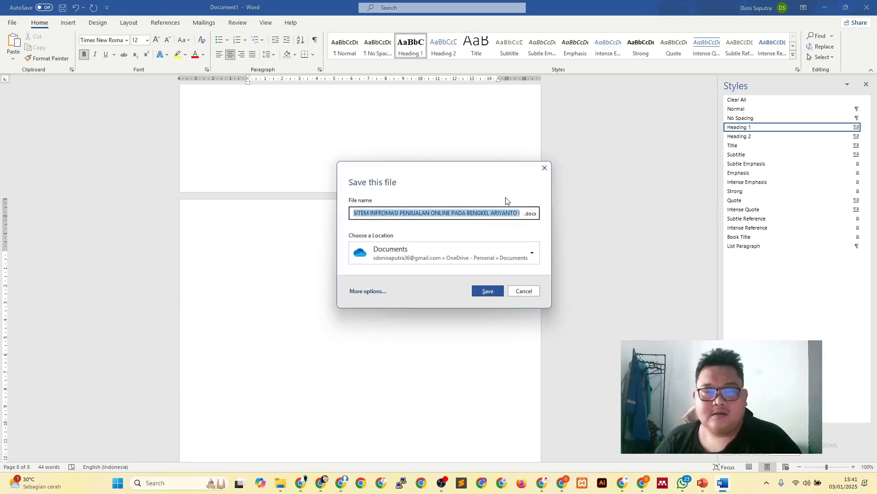
pyautogui.click(545, 170)
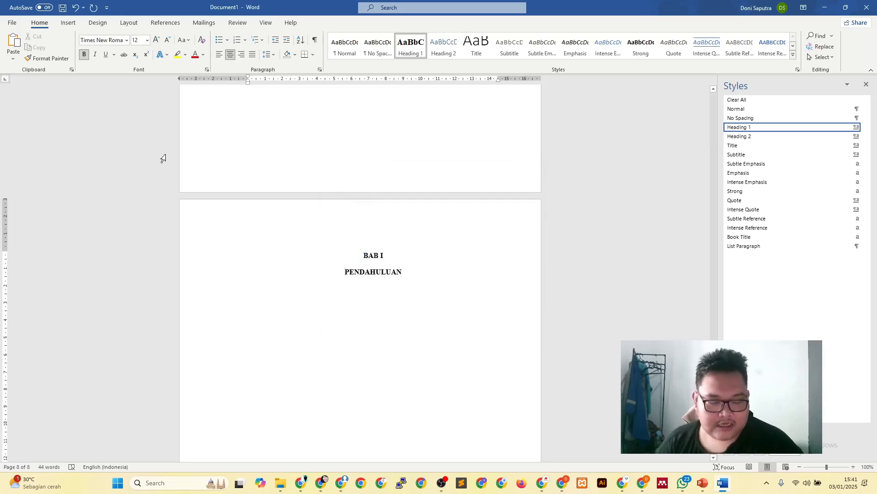
# Step: Display the document's heading outline and jump through every title from the cover page to "PENDAHULUAN"
pyautogui.hotkey('ctrl', 'f')
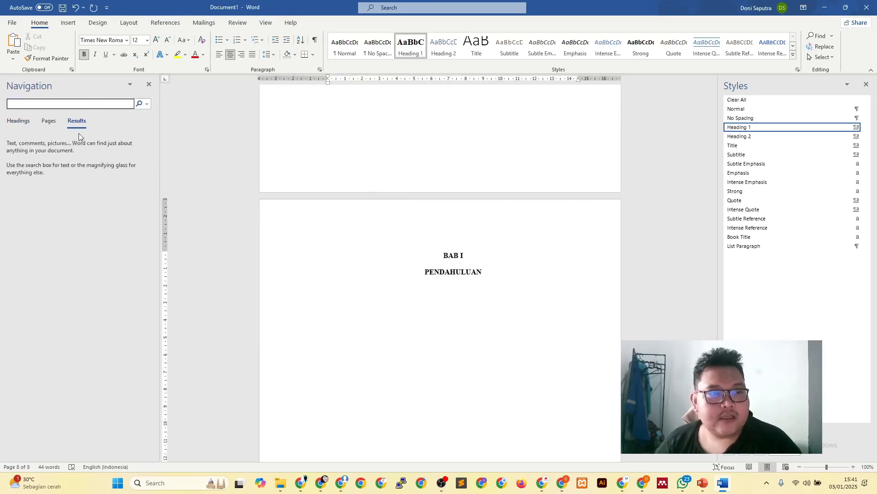
pyautogui.click(19, 121)
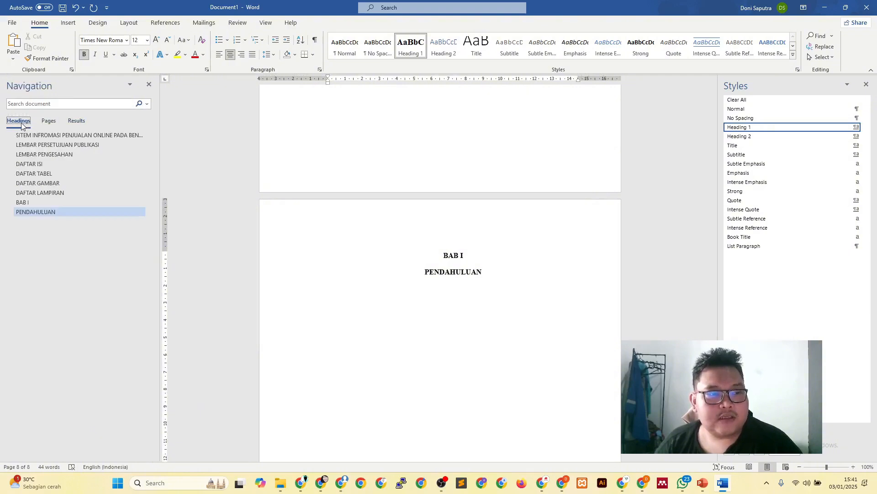
pyautogui.click(46, 135)
pyautogui.click(46, 145)
pyautogui.click(46, 155)
pyautogui.click(46, 165)
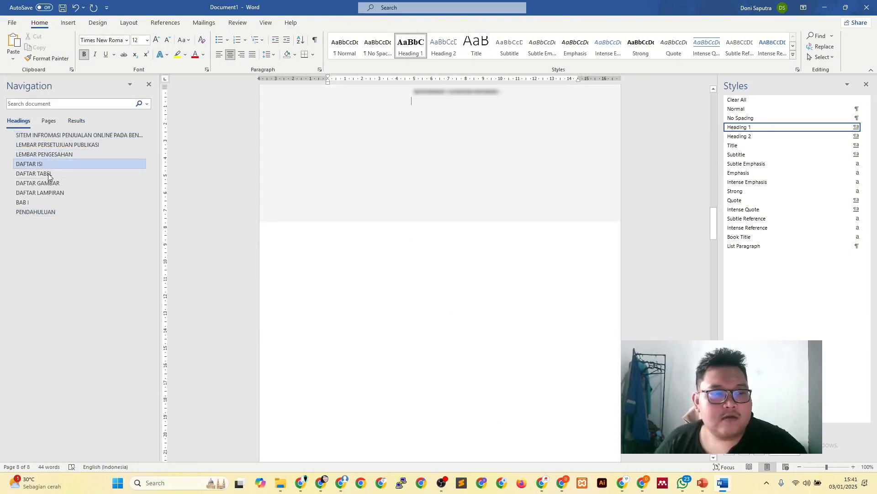
pyautogui.click(48, 174)
pyautogui.click(50, 183)
pyautogui.click(51, 192)
pyautogui.click(39, 204)
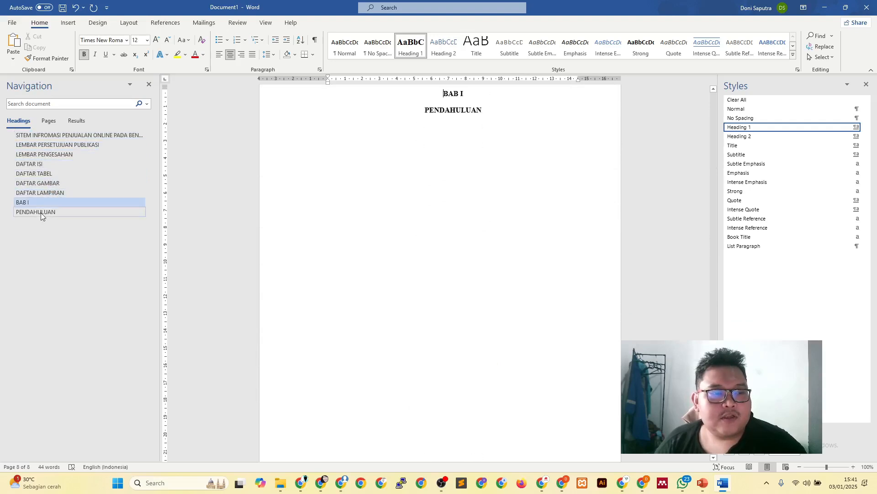
pyautogui.click(40, 212)
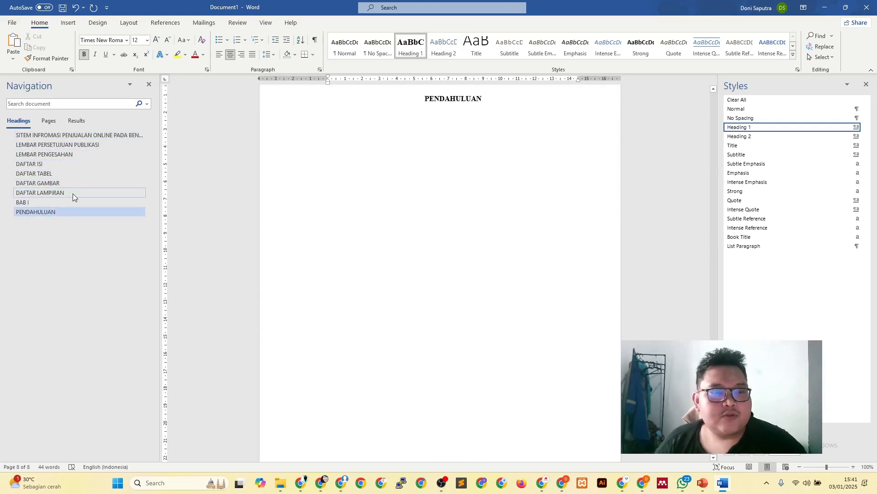
# Step: Insert an Automatic Table 1 table of contents on a new line below the "DAFTAR ISI" heading
pyautogui.click(39, 164)
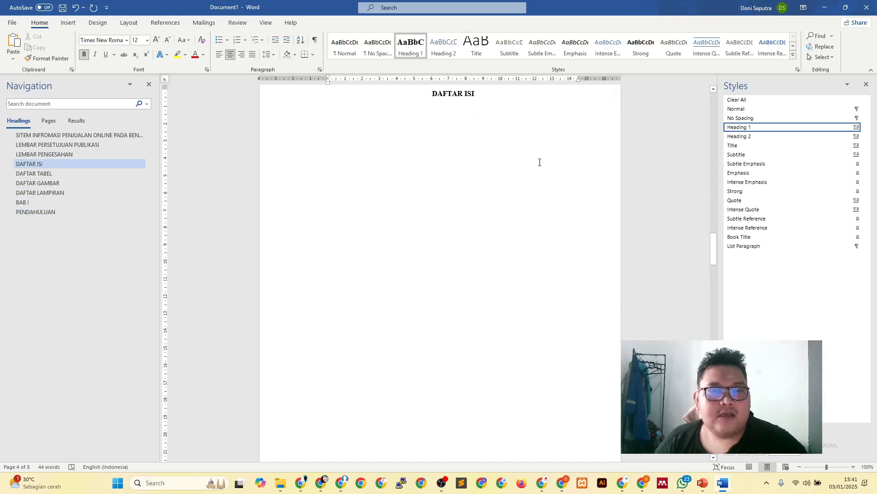
pyautogui.scroll(2, 474, 173)
pyautogui.press('Return')
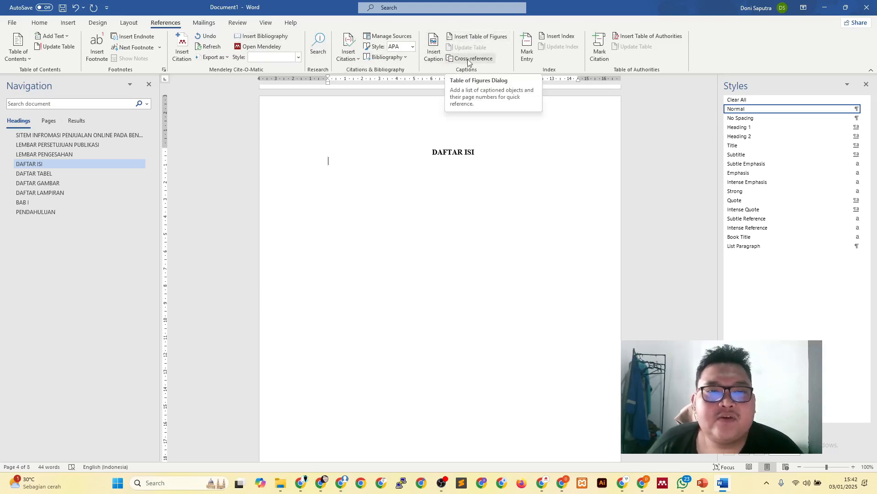
pyautogui.click(25, 59)
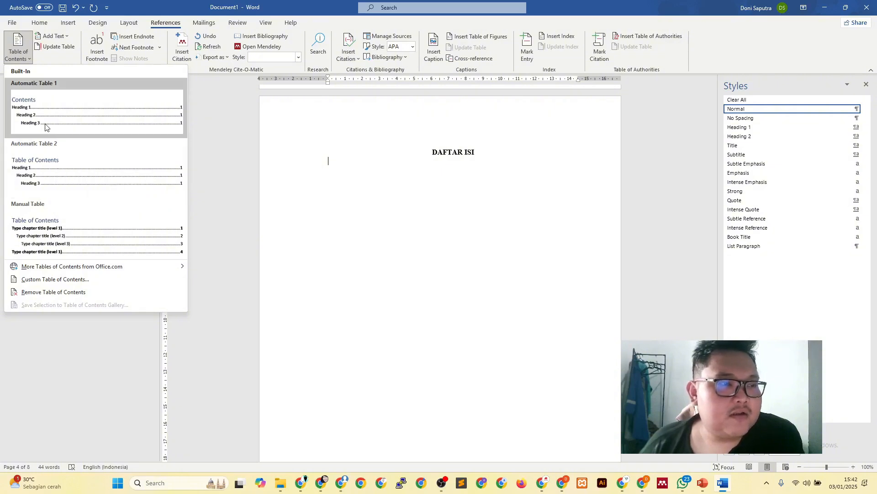
pyautogui.click(32, 112)
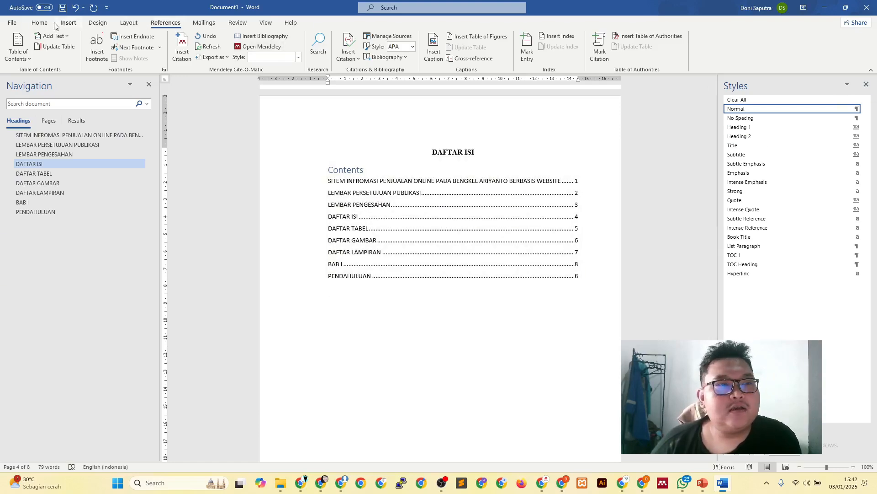
# Step: Apply Heading 1 to the empty line below the table of contents and view that style's formatting settings
pyautogui.click(39, 22)
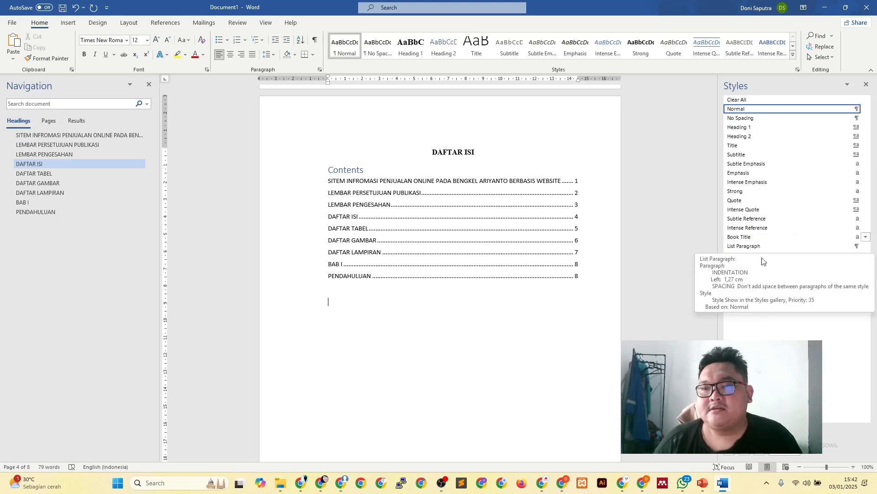
pyautogui.click(780, 128)
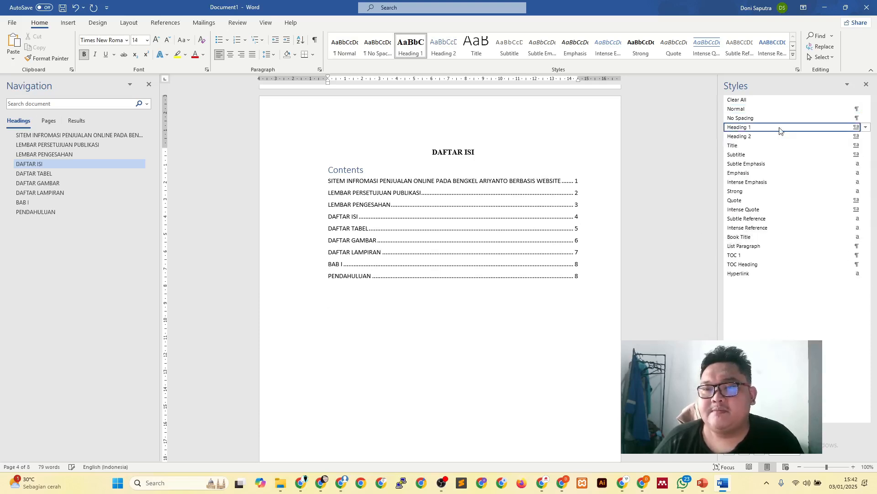
pyautogui.click(866, 127)
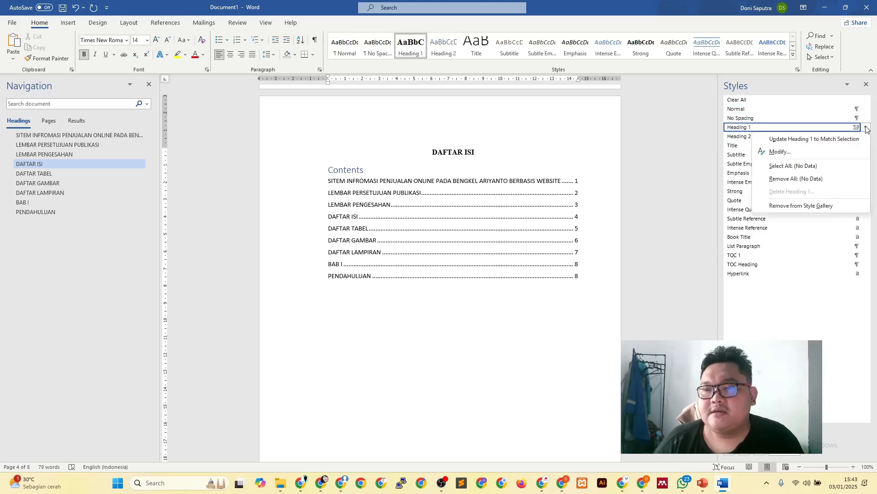
pyautogui.click(797, 152)
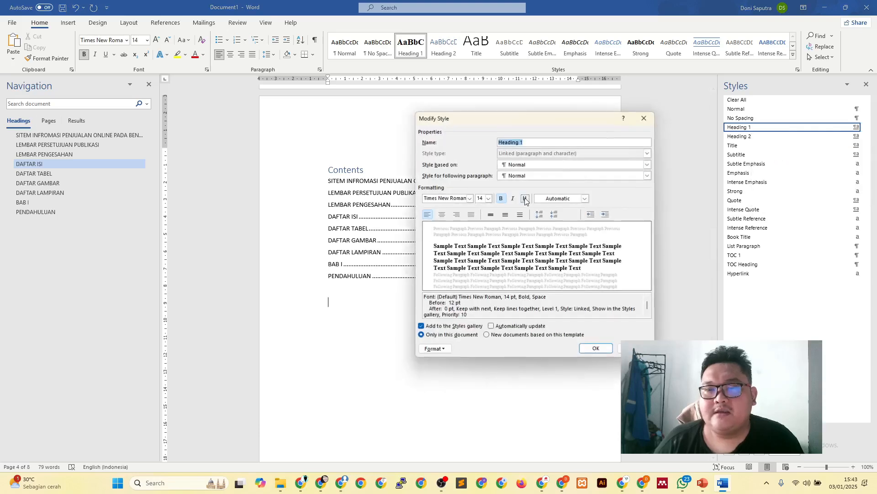
pyautogui.click(645, 120)
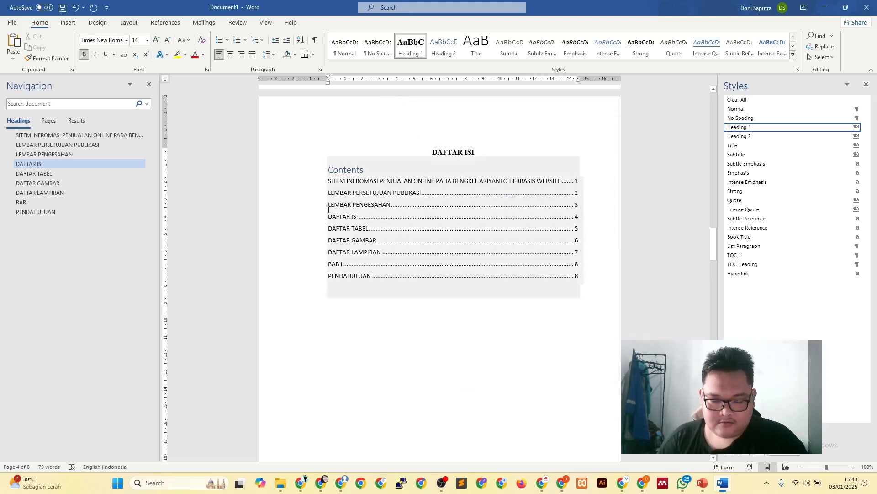
pyautogui.hotkey('shift', 'Up')
pyautogui.hotkey('shift', 'Up')
pyautogui.hotkey('shift', 'Up')
pyautogui.hotkey('shift', 'Up')
pyautogui.hotkey('shift', 'Up')
pyautogui.hotkey('shift', 'Up')
pyautogui.hotkey('shift', 'Up')
pyautogui.hotkey('shift', 'Up')
pyautogui.hotkey('shift', 'Up')
pyautogui.hotkey('shift', 'Up')
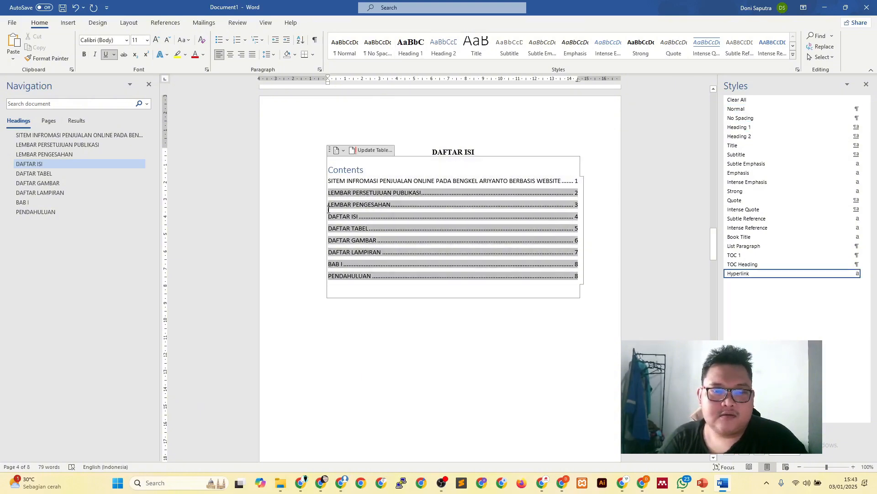
# Step: Delete the "Contents" title above the table of contents entries, keeping its empty line
pyautogui.press('Up')
pyautogui.hotkey('shift', 'Right')
pyautogui.hotkey('shift', 'Right')
pyautogui.hotkey('shift', 'Right')
pyautogui.hotkey('shift', 'Right')
pyautogui.hotkey('shift', 'Right')
pyautogui.hotkey('shift', 'Right')
pyautogui.hotkey('shift', 'Right')
pyautogui.hotkey('shift', 'Right')
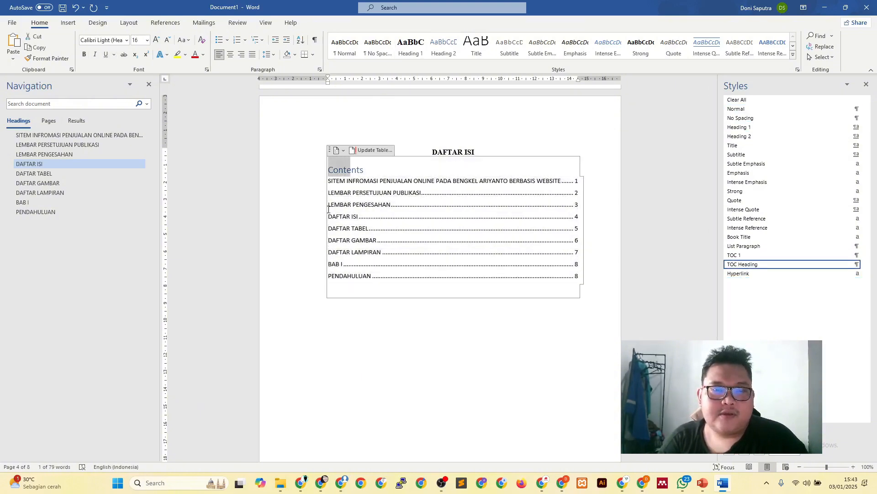
pyautogui.hotkey('shift', 'Left')
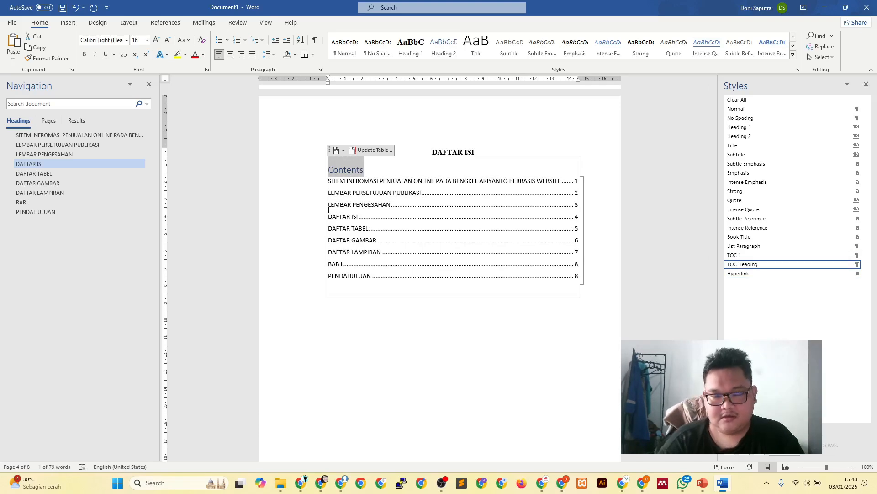
pyautogui.press('Delete')
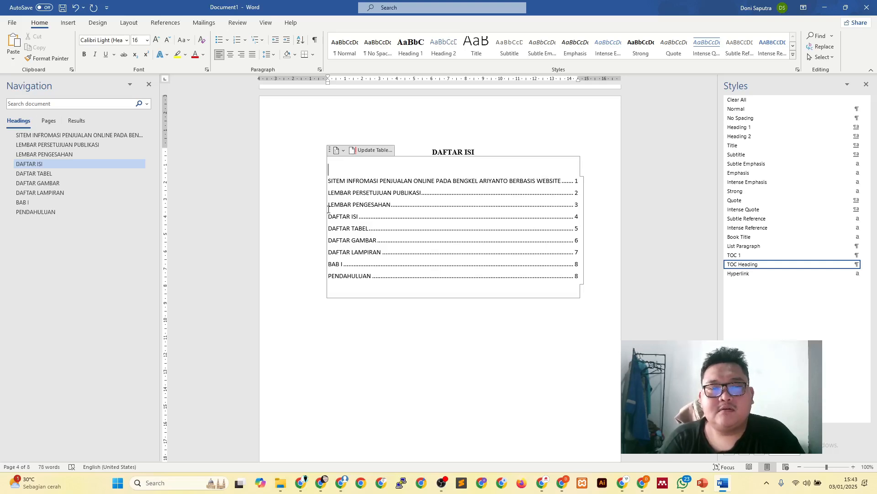
pyautogui.press('Delete')
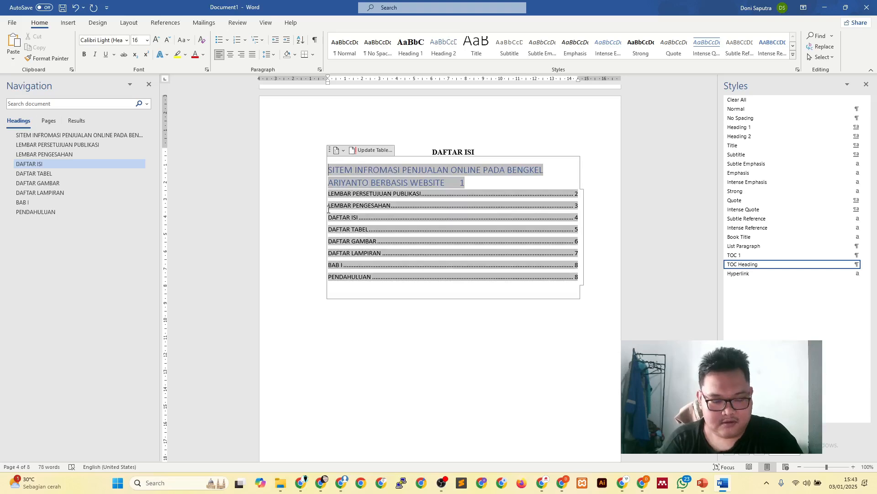
pyautogui.hotkey('ctrl', 'z')
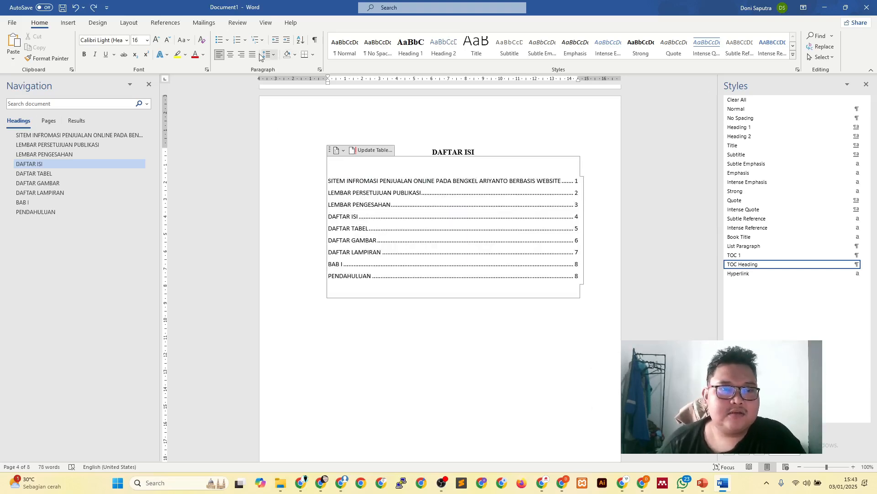
# Step: Shrink the empty line above the table of contents entries to font size 1
pyautogui.click(168, 40)
pyautogui.click(168, 40)
pyautogui.click(167, 40)
pyautogui.click(167, 40)
pyautogui.click(168, 40)
pyautogui.click(168, 40)
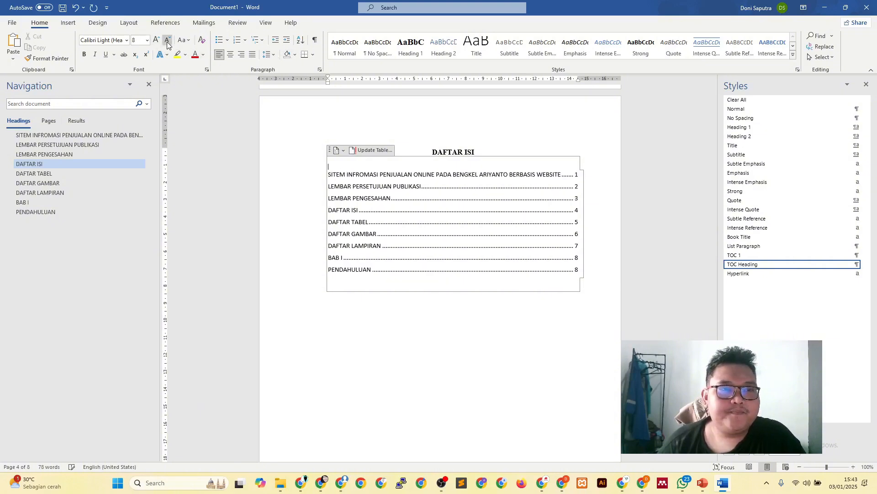
pyautogui.click(168, 40)
pyautogui.click(168, 40)
pyautogui.click(168, 41)
pyautogui.click(168, 41)
pyautogui.click(168, 41)
pyautogui.click(168, 42)
pyautogui.click(168, 41)
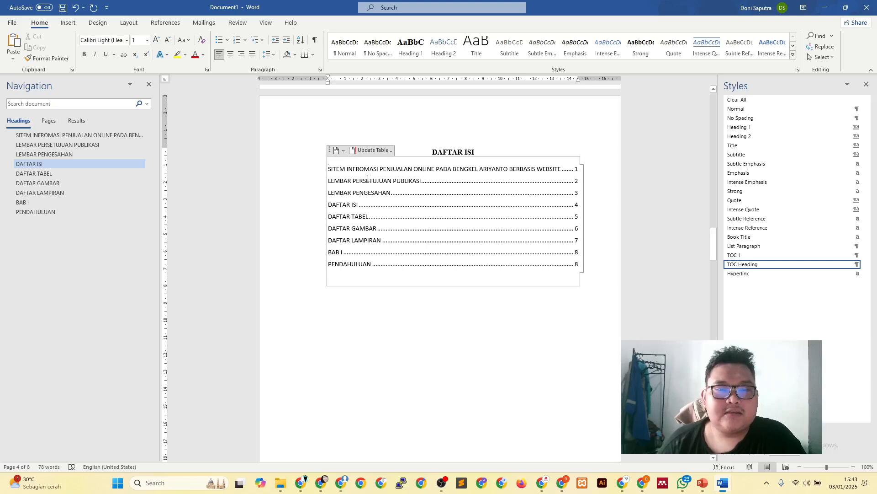
# Step: Set the font of all table of contents entries to Times New Roman
pyautogui.moveTo(332, 169); pyautogui.dragTo(582, 265)
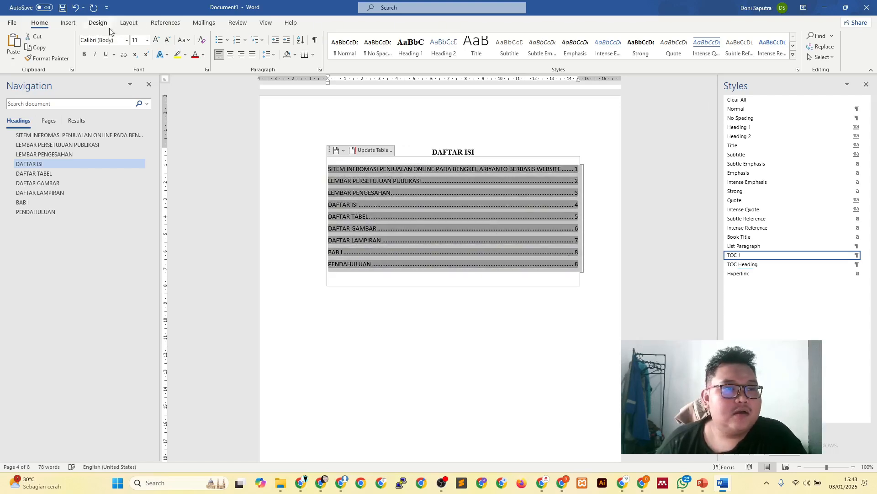
pyautogui.click(127, 40)
pyautogui.click(140, 106)
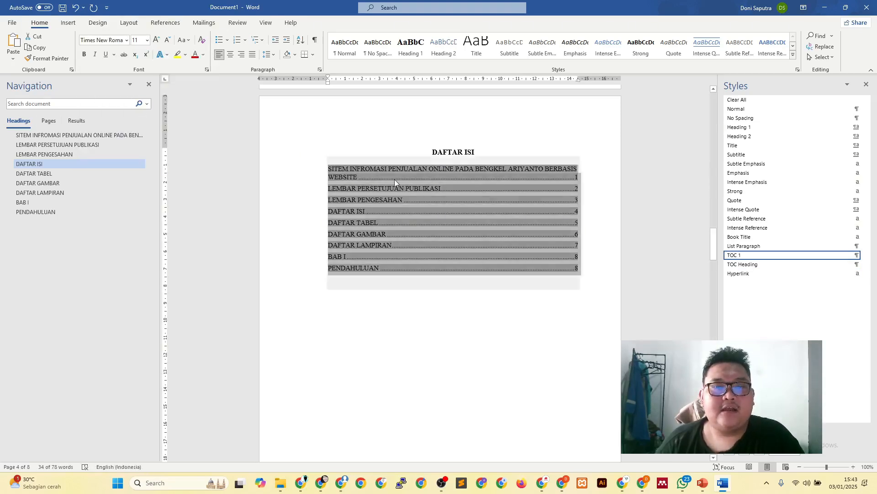
# Step: Replace the report title in the first table of contents entry with "HALAMAN JUDUL", keeping its dot leader and page number
pyautogui.click(367, 176)
pyautogui.click(330, 170)
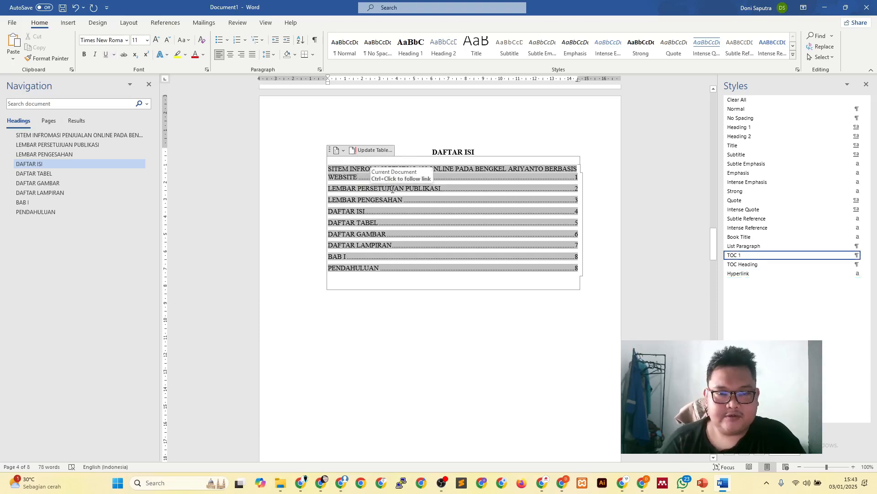
pyautogui.hotkey('shift', 'Right')
pyautogui.hotkey('shift', 'Right')
pyautogui.hotkey('shift', 'Right')
pyautogui.hotkey('shift', 'Right')
pyautogui.hotkey('shift', 'Right')
pyautogui.hotkey('shift', 'Down')
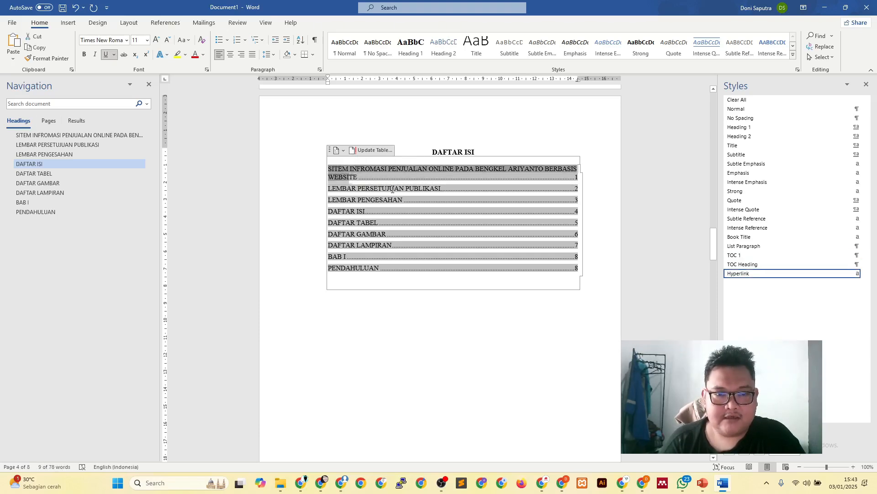
pyautogui.hotkey('shift', 'Right')
pyautogui.hotkey('shift', 'Right')
pyautogui.write('HALAMAN JUDU')
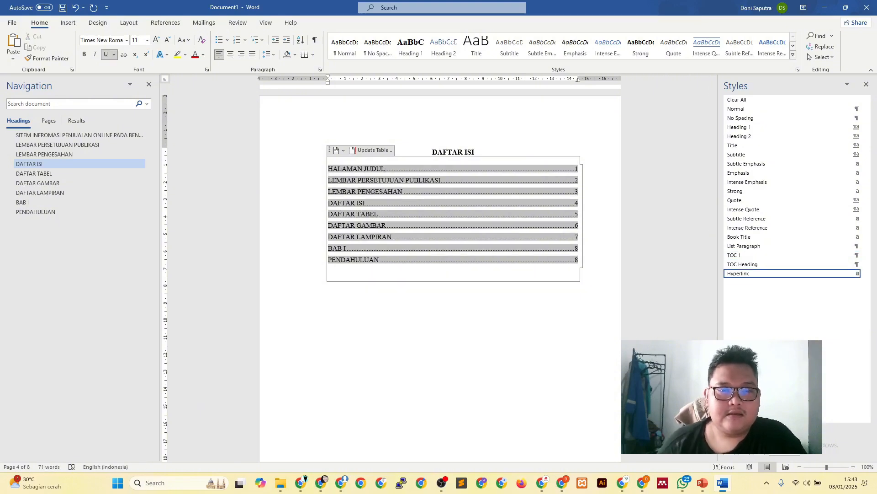
pyautogui.click(576, 172)
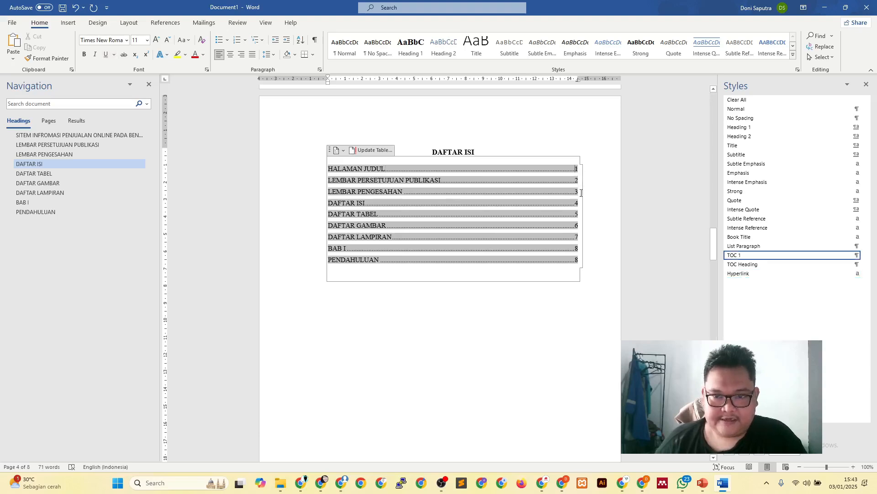
# Step: Save the document to the Downloads folder under the suggested file name
pyautogui.click(524, 293)
pyautogui.hotkey('ctrl', 's')
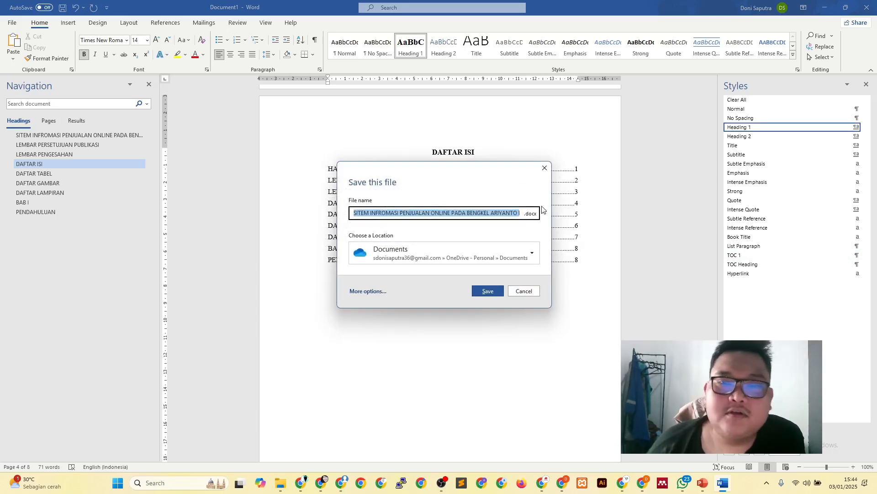
pyautogui.click(545, 168)
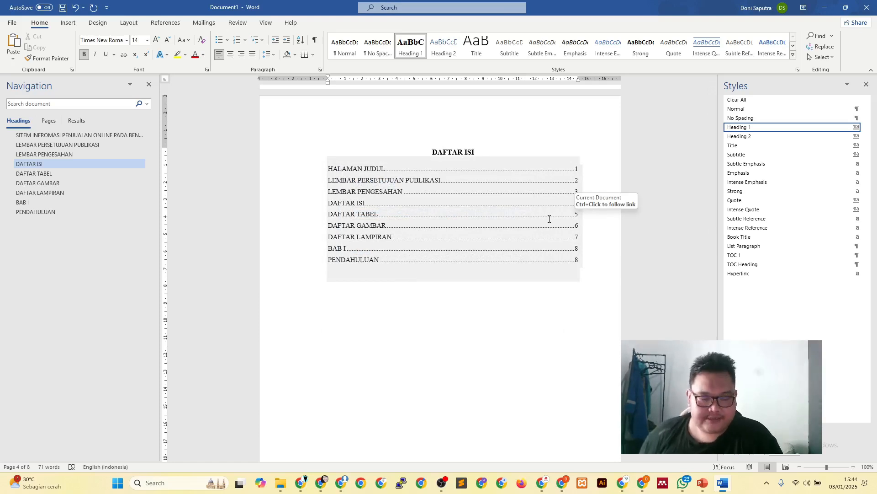
pyautogui.hotkey('ctrl', 's')
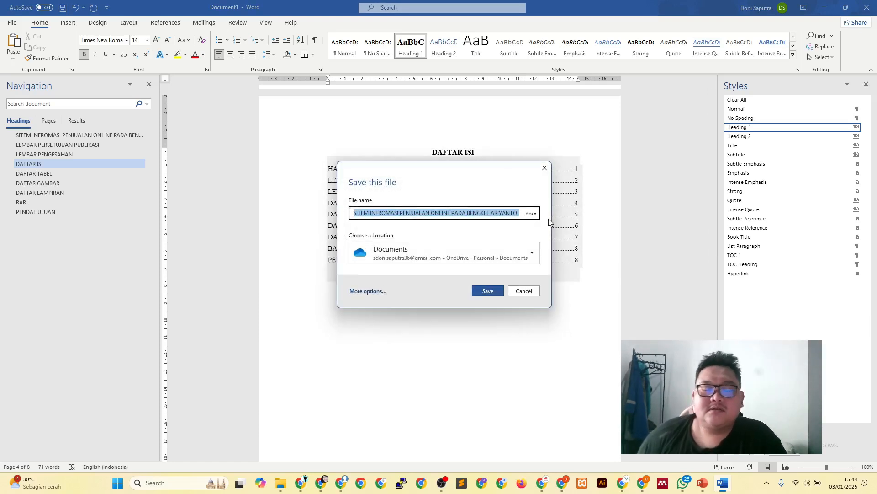
pyautogui.click(533, 253)
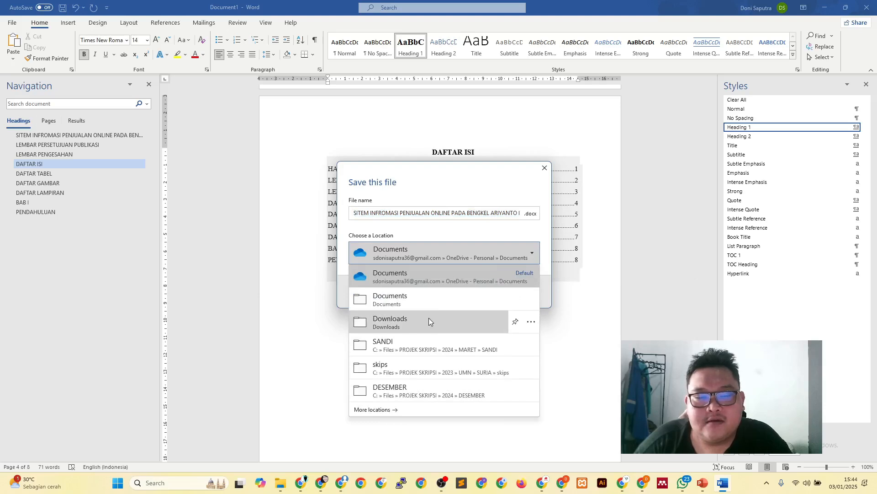
pyautogui.click(408, 319)
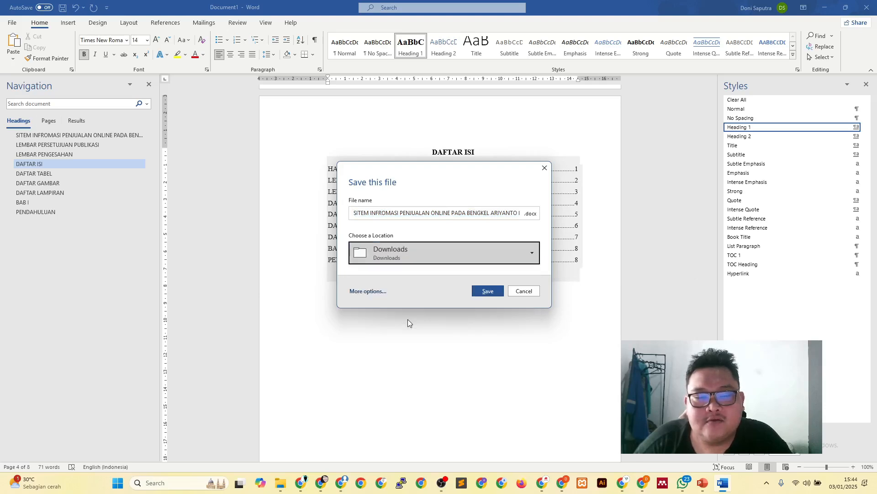
pyautogui.click(487, 292)
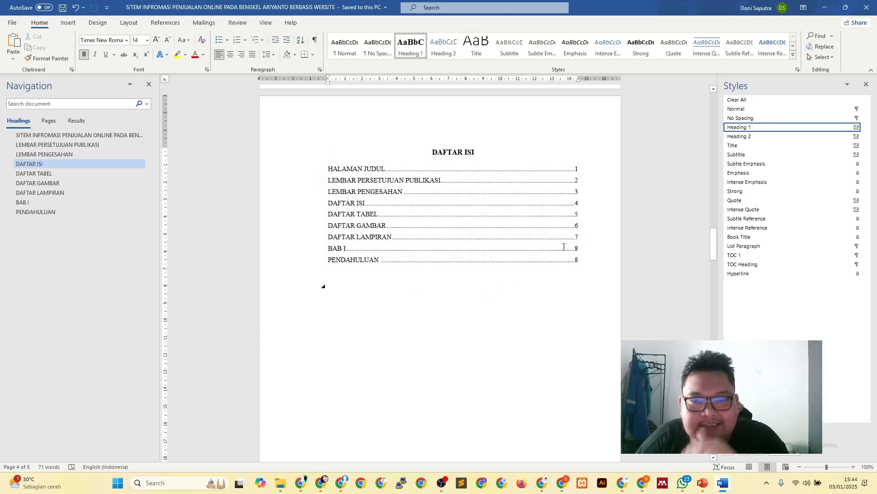
# Step: Review the report pages from the cover through the "DAFTAR ISI" page
pyautogui.scroll(3, 627, 159)
pyautogui.scroll(20, 627, 160)
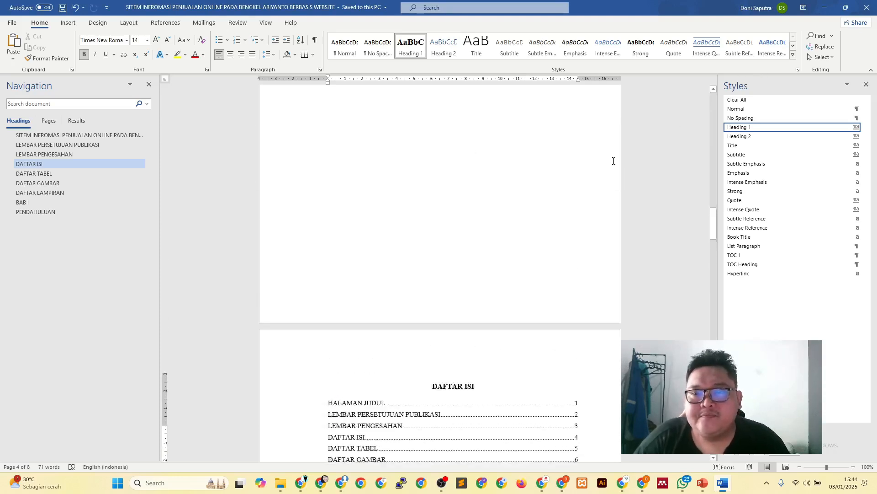
pyautogui.scroll(15, 617, 159)
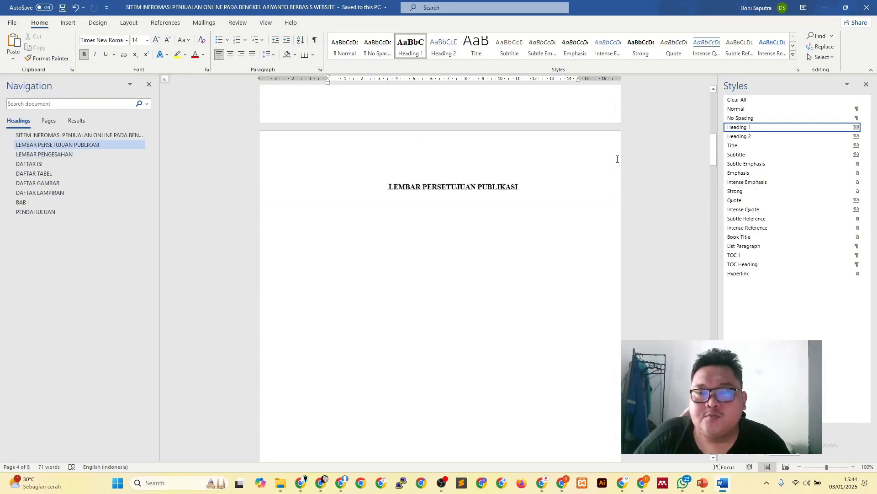
pyautogui.moveTo(712, 141); pyautogui.dragTo(713, 92)
pyautogui.scroll(-4, 425, 187)
pyautogui.scroll(-12, 425, 187)
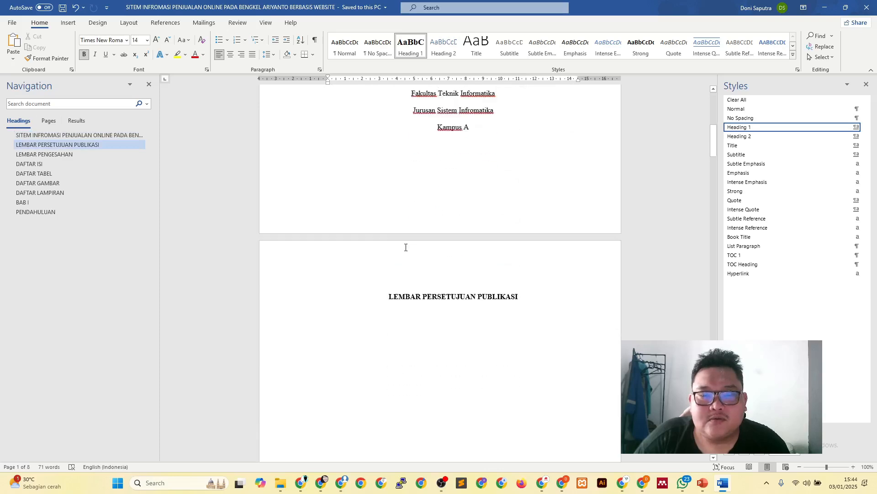
pyautogui.scroll(-10, 446, 162)
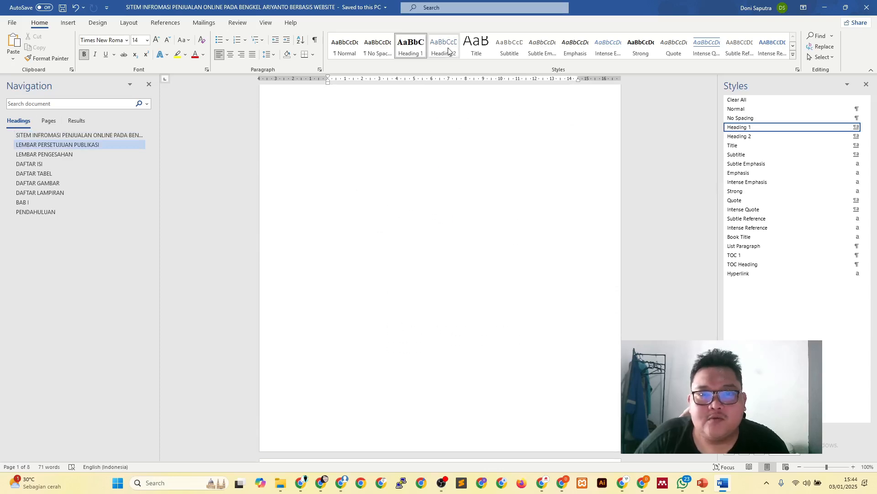
pyautogui.scroll(-11, 440, 174)
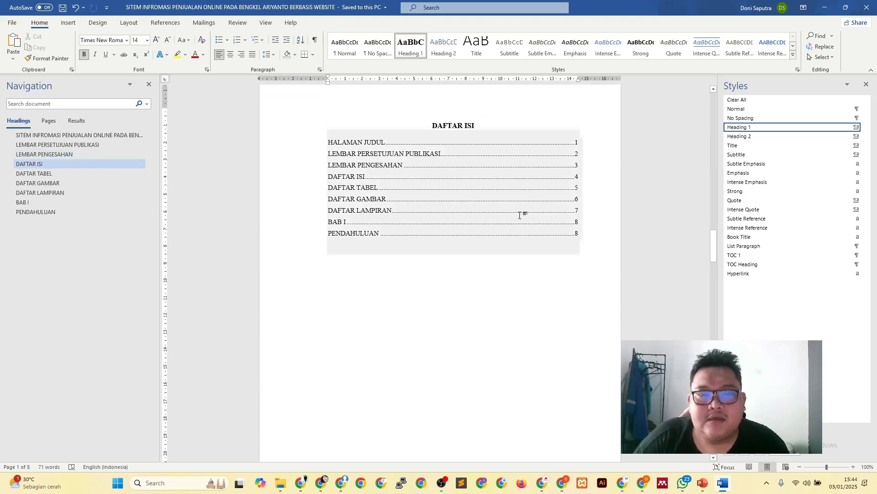
pyautogui.scroll(-8, 520, 215)
pyautogui.scroll(5, 520, 215)
pyautogui.scroll(3, 520, 215)
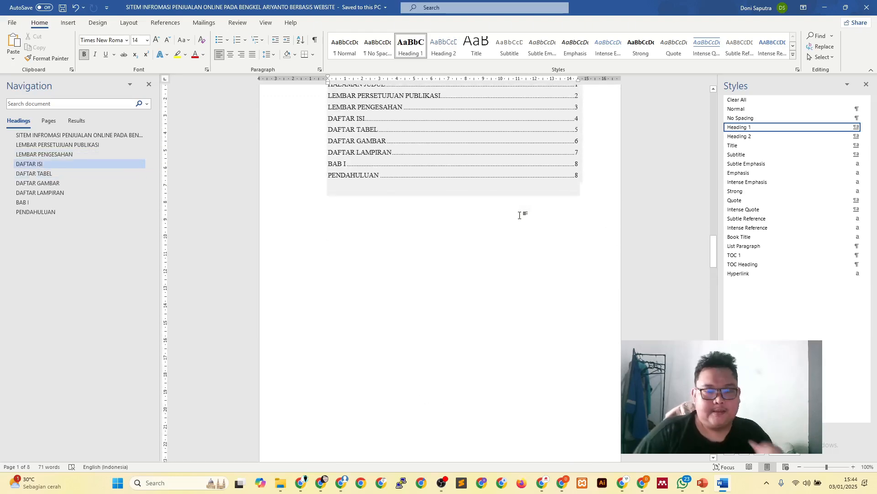